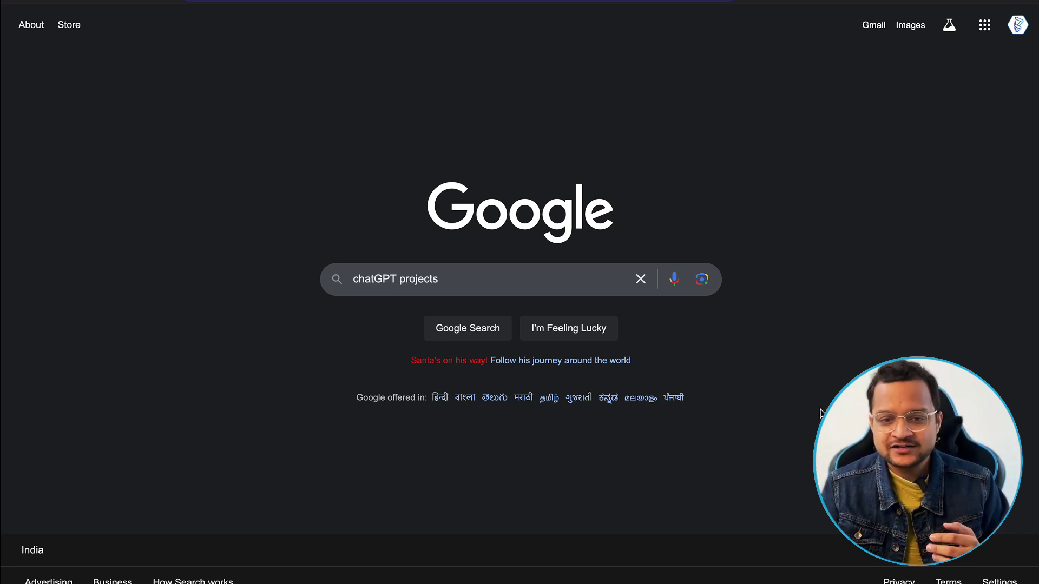
# Step: Search Google for "chatGPT projects" and read through OpenAI's help article "Using Projects in ChatGPT"
pyautogui.click(476, 271)
pyautogui.press('Return')
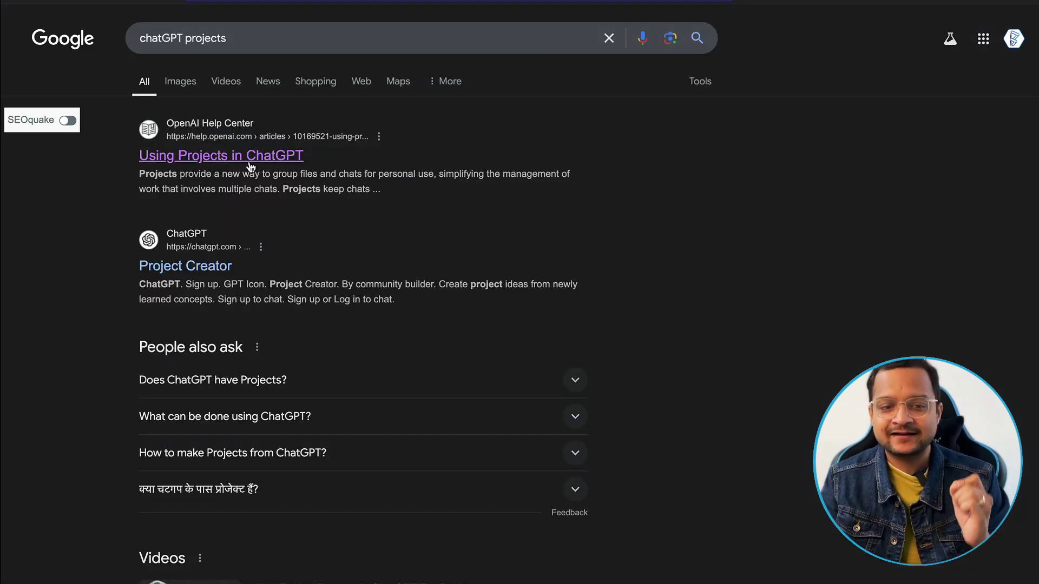
pyautogui.click(281, 159)
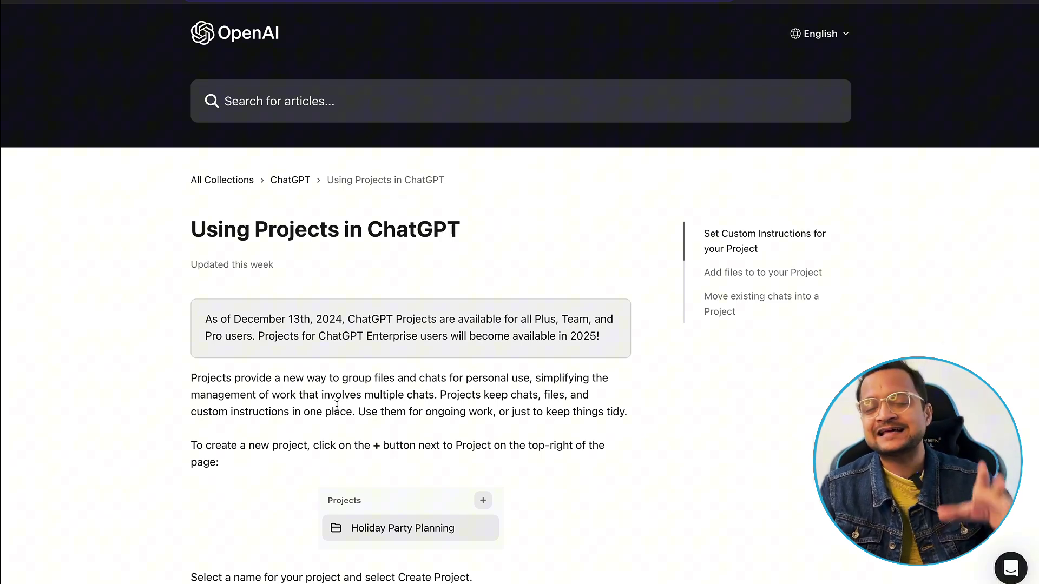
pyautogui.scroll(-10, 337, 405)
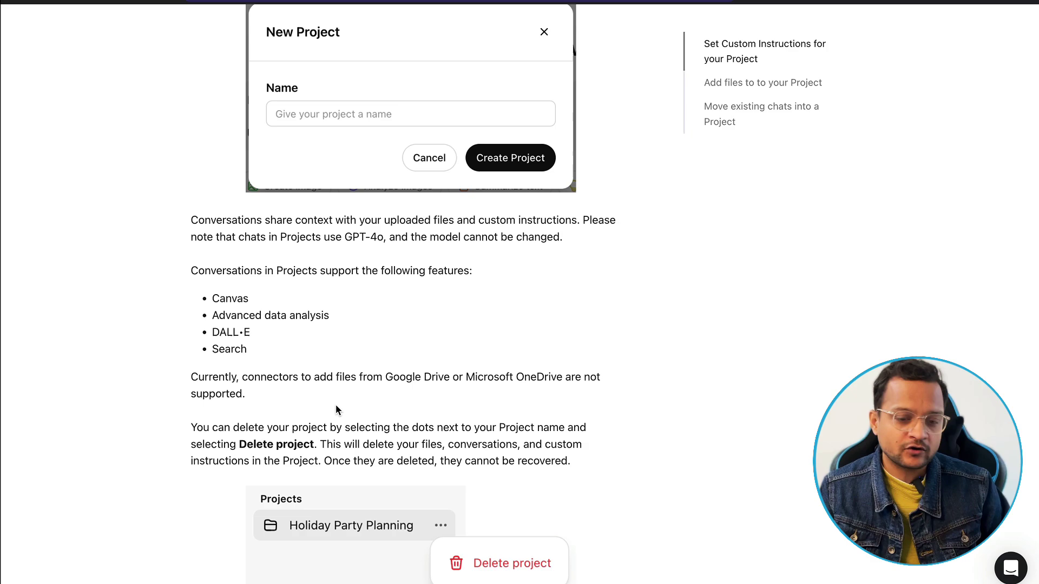
pyautogui.scroll(-18, 336, 405)
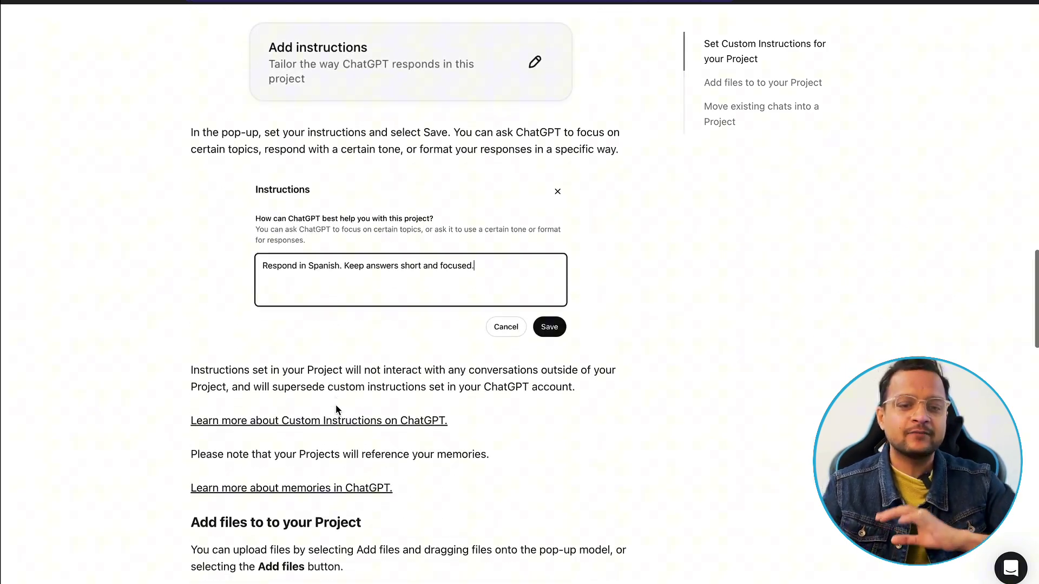
pyautogui.scroll(-20, 336, 405)
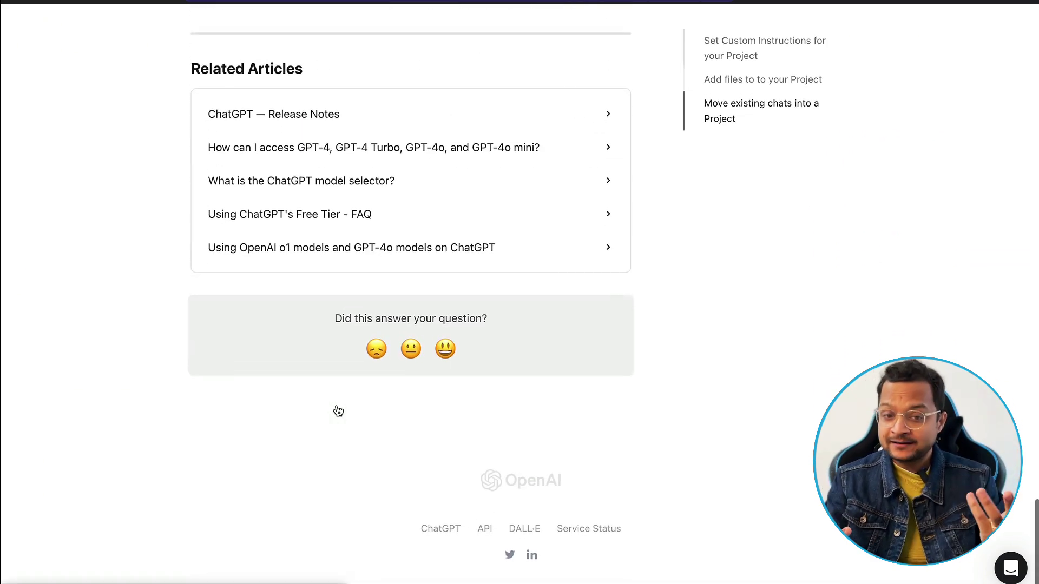
pyautogui.scroll(20, 336, 410)
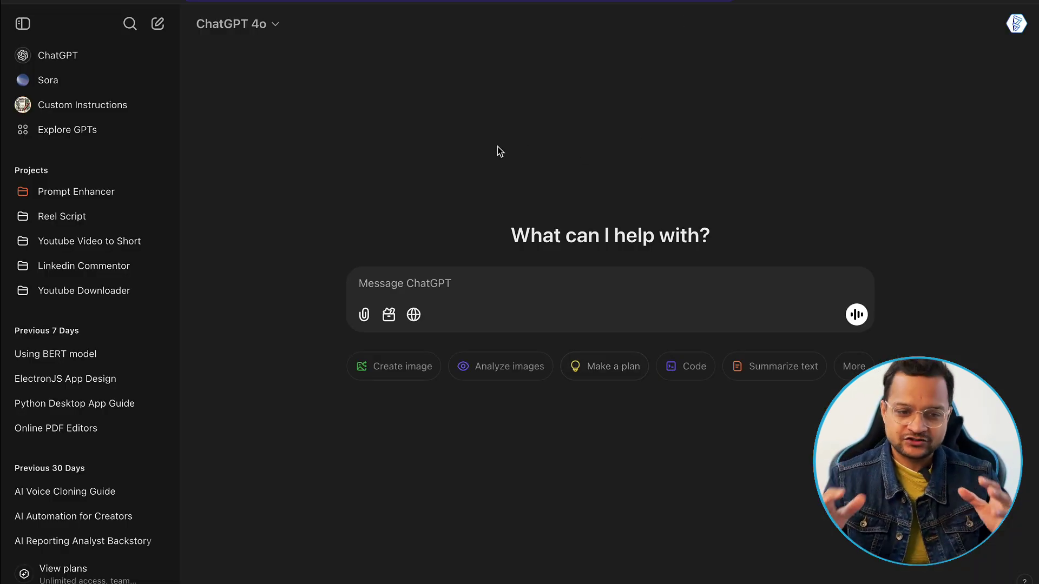
# Step: Create a new ChatGPT project named "youtube chapter creator"
pyautogui.click(22, 24)
pyautogui.click(23, 25)
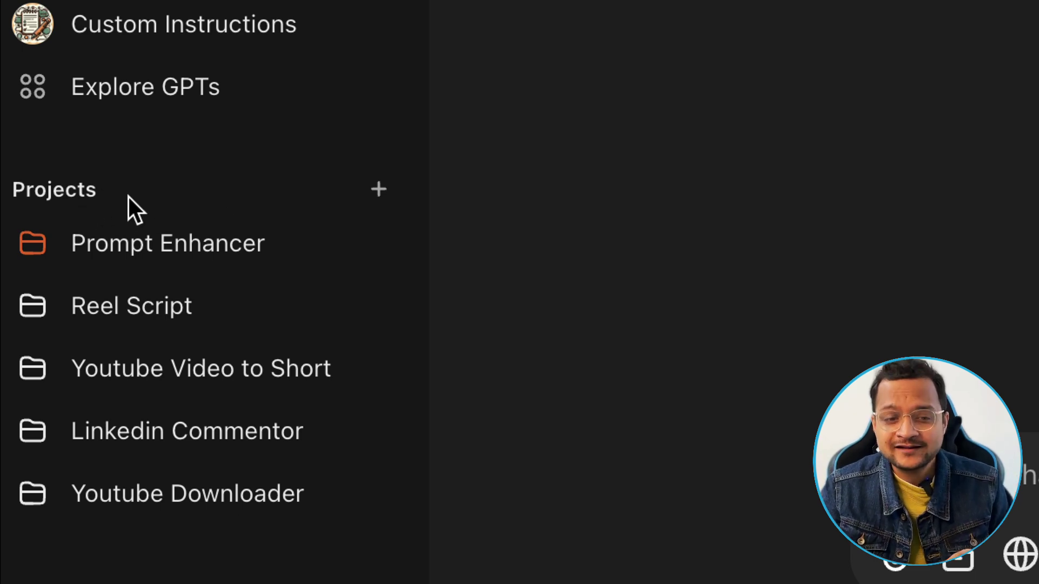
pyautogui.click(376, 205)
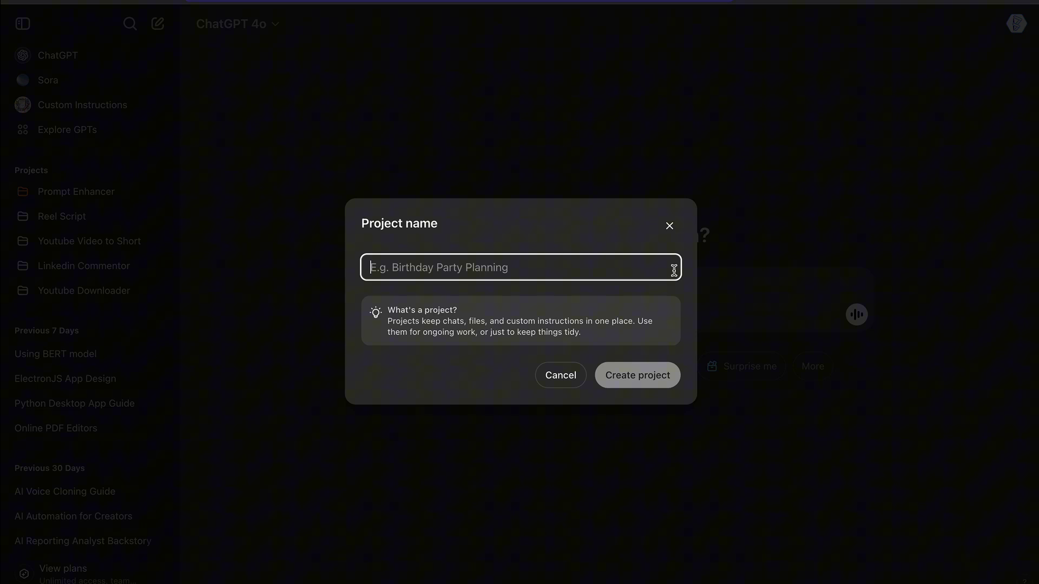
pyautogui.write('youtube ch')
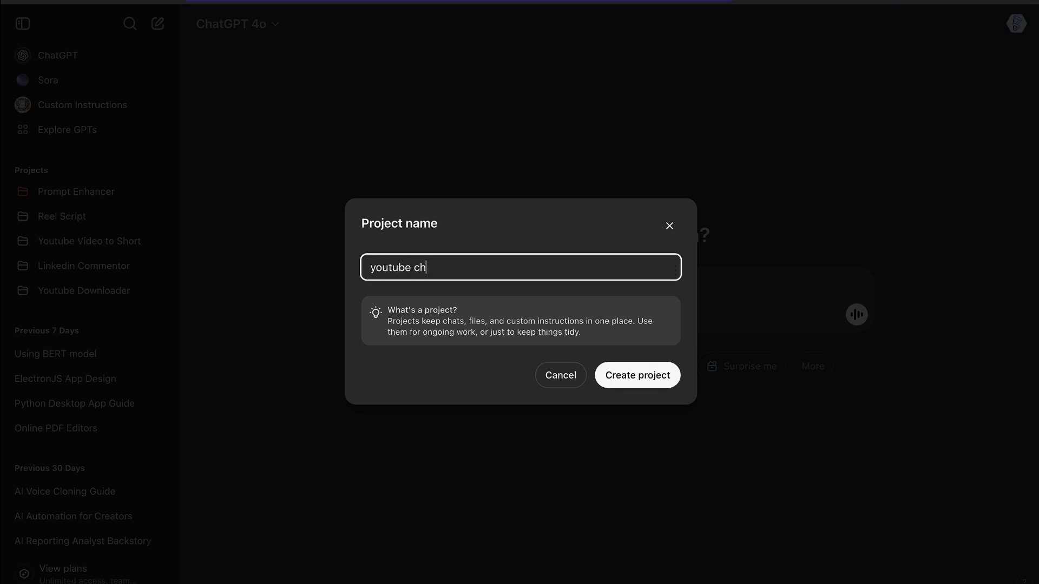
pyautogui.write('apter creator')
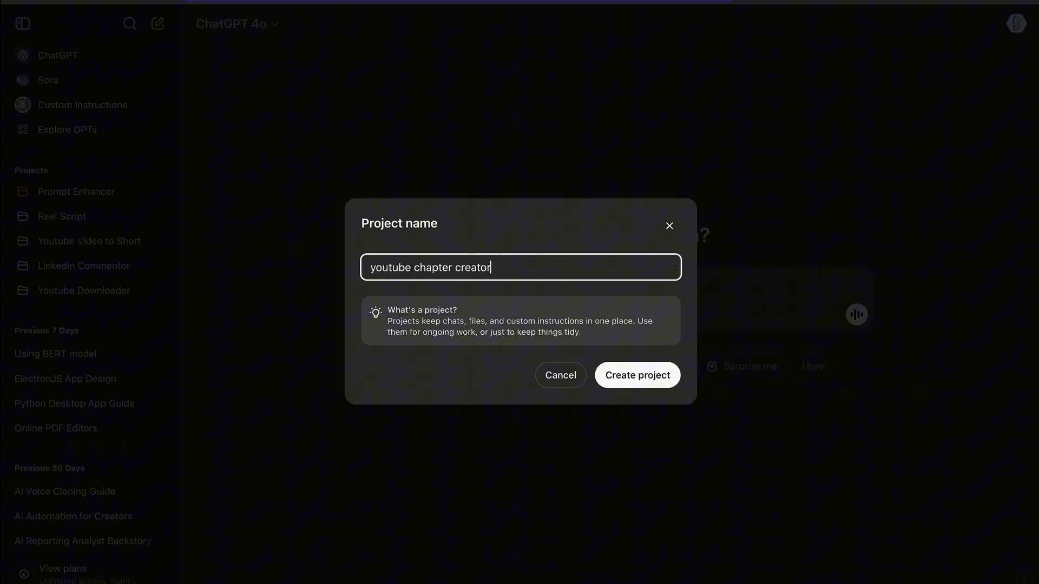
pyautogui.click(668, 372)
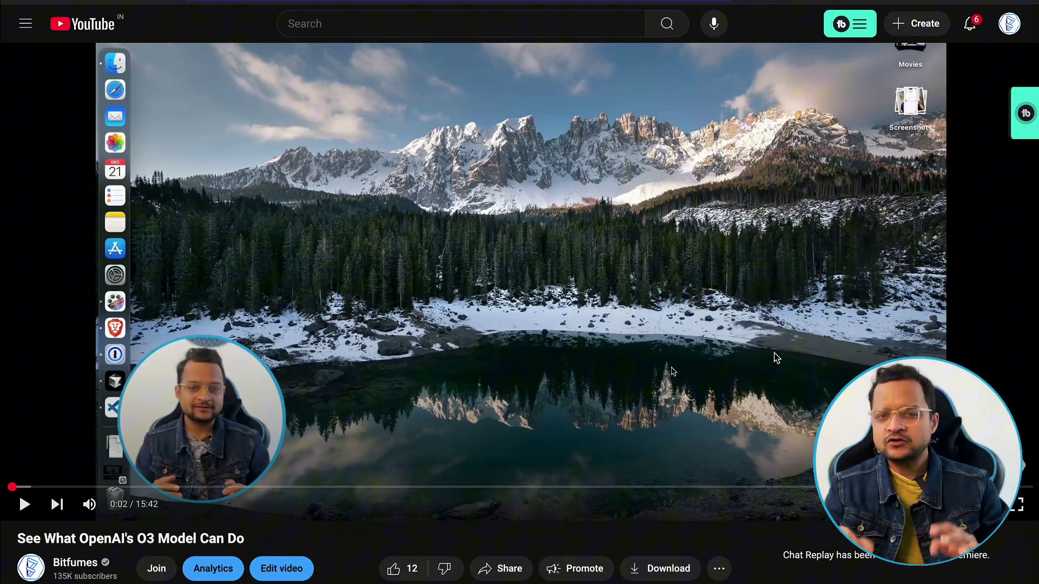
# Step: On YouTube, show the transcript of "See What OpenAI's O3 Model Can Do" and copy its timestamped text starting from 0:00
pyautogui.scroll(-8, 633, 371)
pyautogui.click(413, 162)
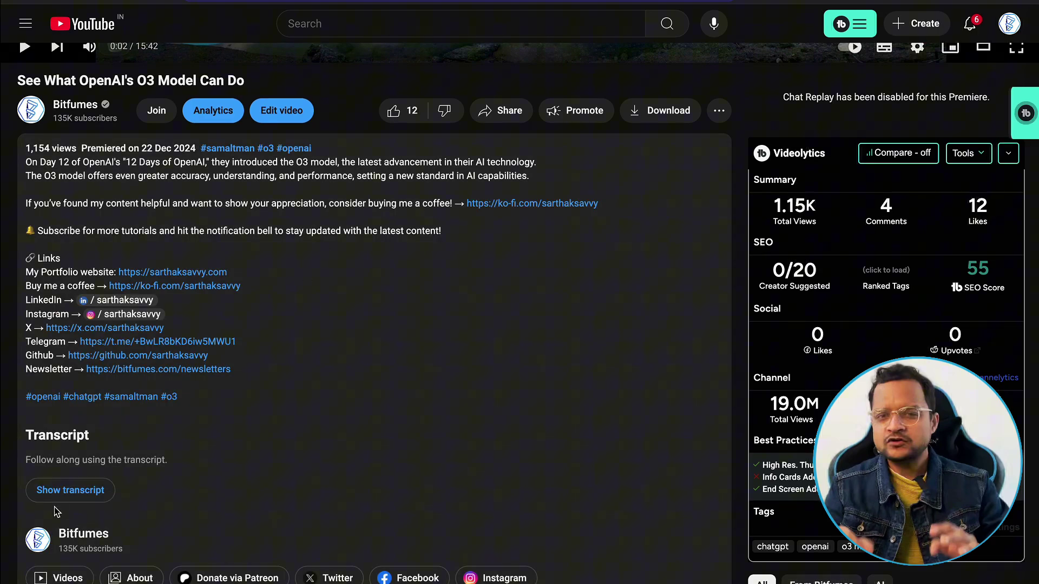
pyautogui.click(70, 490)
pyautogui.scroll(8, 493, 404)
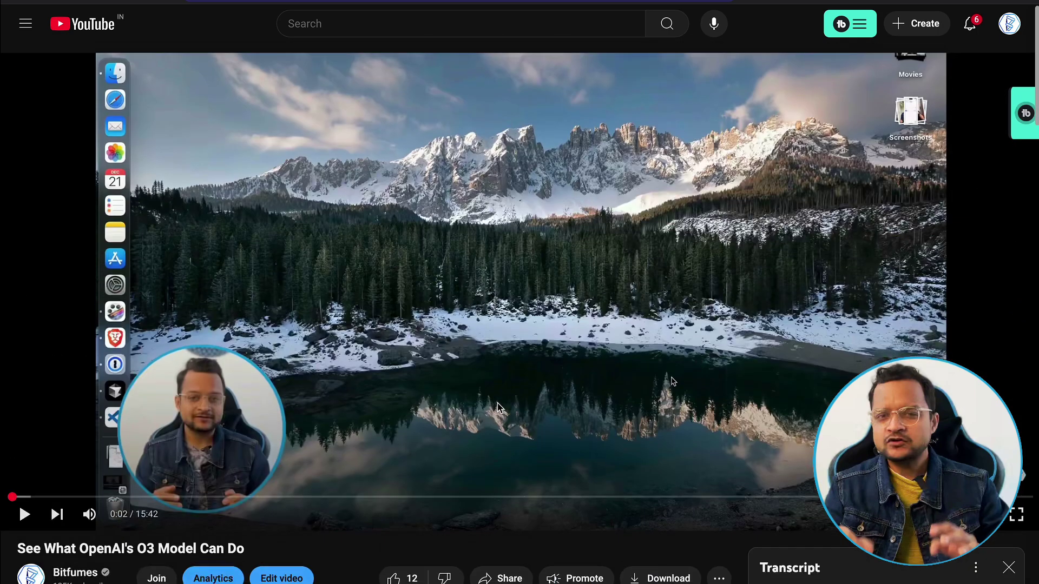
pyautogui.scroll(-4, 577, 401)
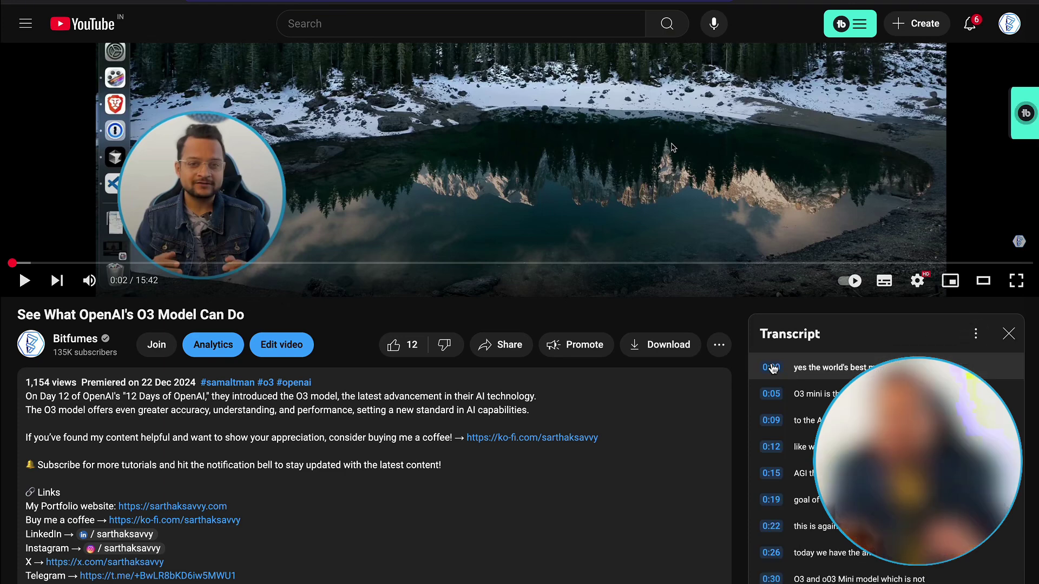
pyautogui.moveTo(766, 368); pyautogui.dragTo(801, 574)
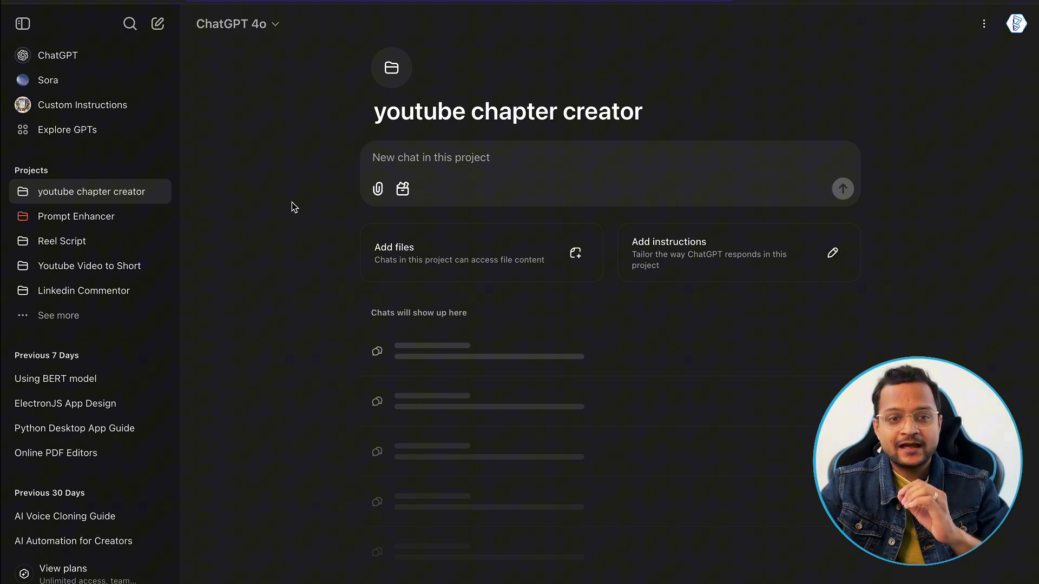
# Step: Switch to ChatGPT, start a new chat outside the project and paste the copied video transcript into the message
pyautogui.click(159, 26)
pyautogui.click(263, 31)
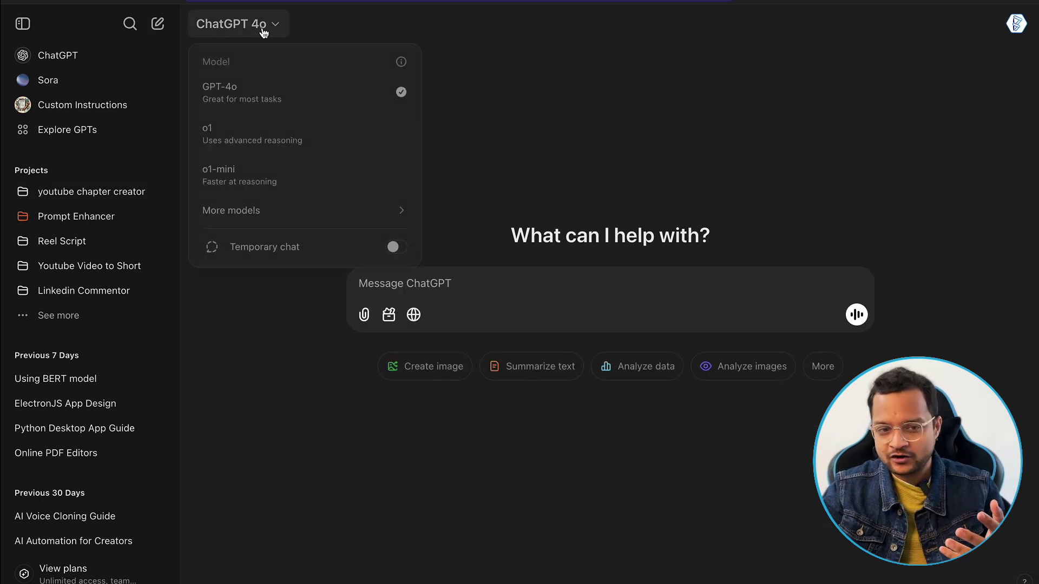
pyautogui.click(547, 156)
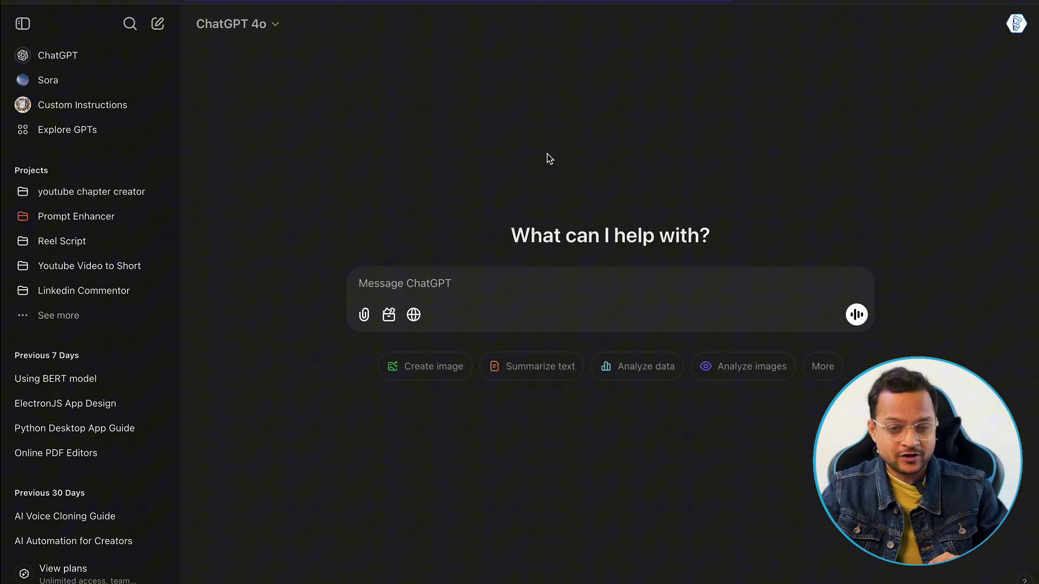
pyautogui.click(508, 293)
pyautogui.hotkey('ctrl', 'v')
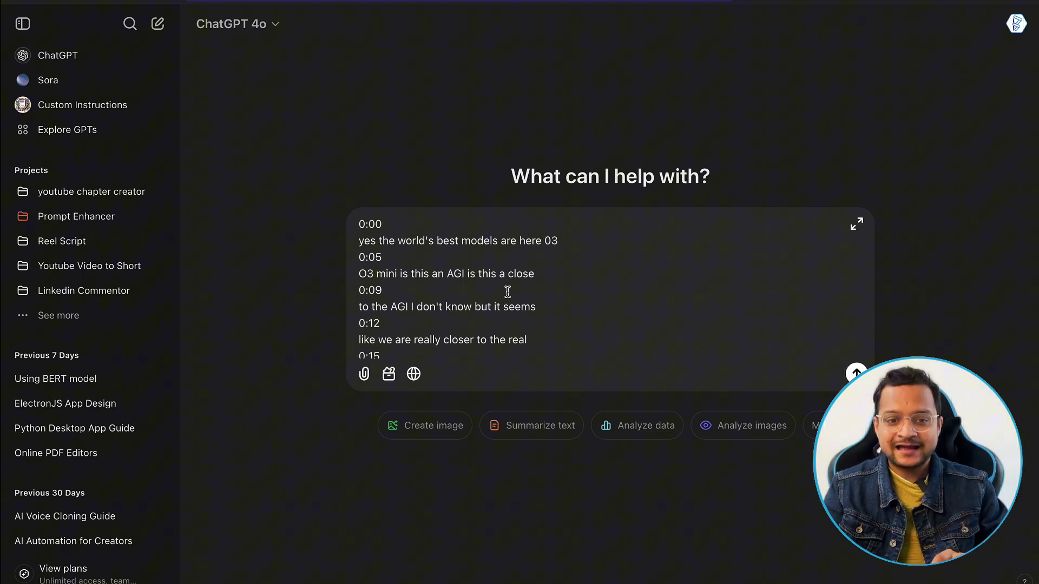
# Step: Below the transcript, add "create a youtube video chapters with timestamp for the given transacript. Give me exactly important timestamp chapters" and send the message
pyautogui.hotkey('shift', 'Return')
pyautogui.hotkey('shift', 'Return')
pyautogui.hotkey('shift', 'Return')
pyautogui.hotkey('shift', 'Return')
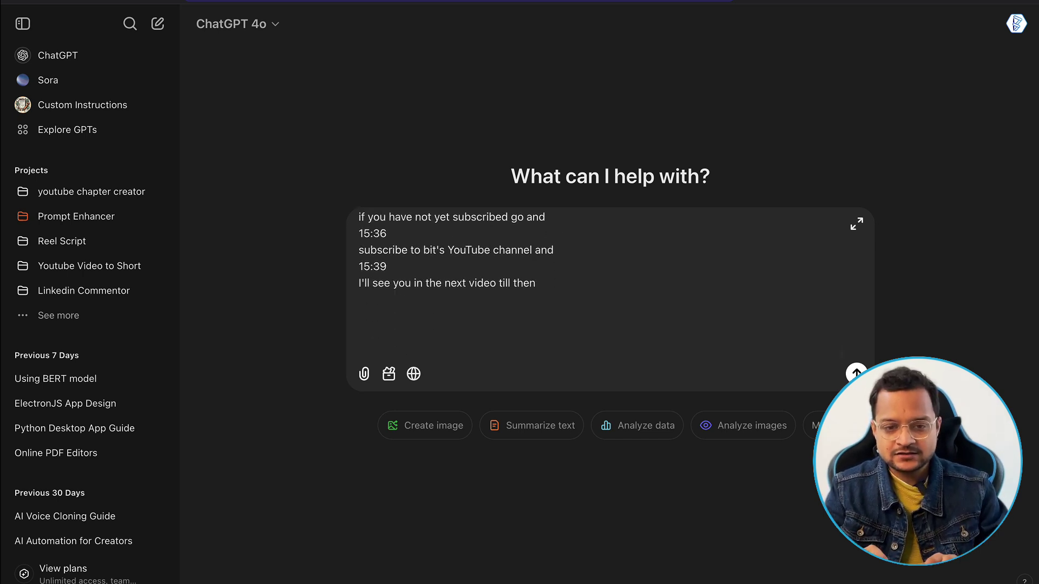
pyautogui.write('create a yout')
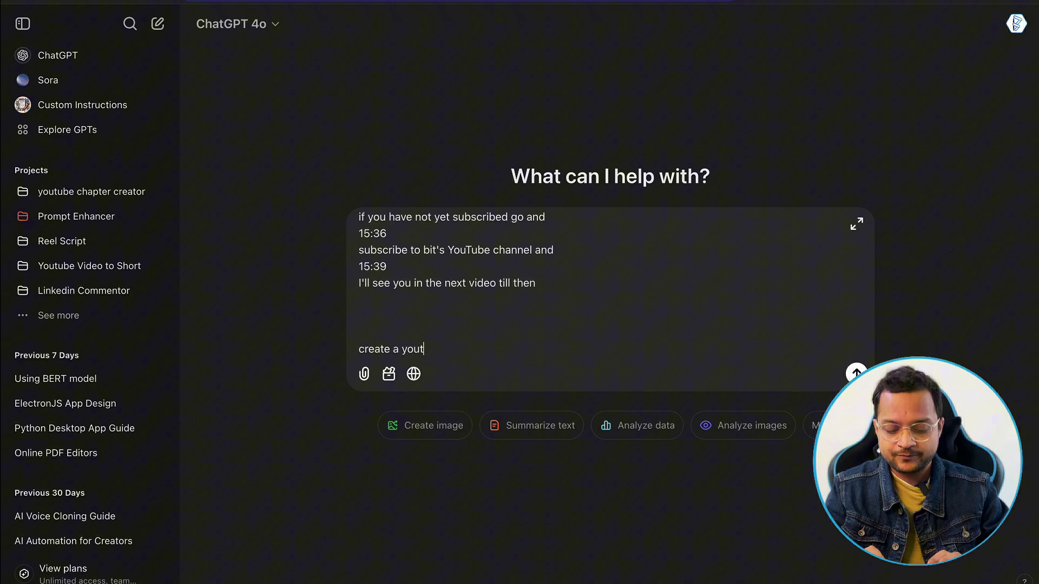
pyautogui.write('ube video ')
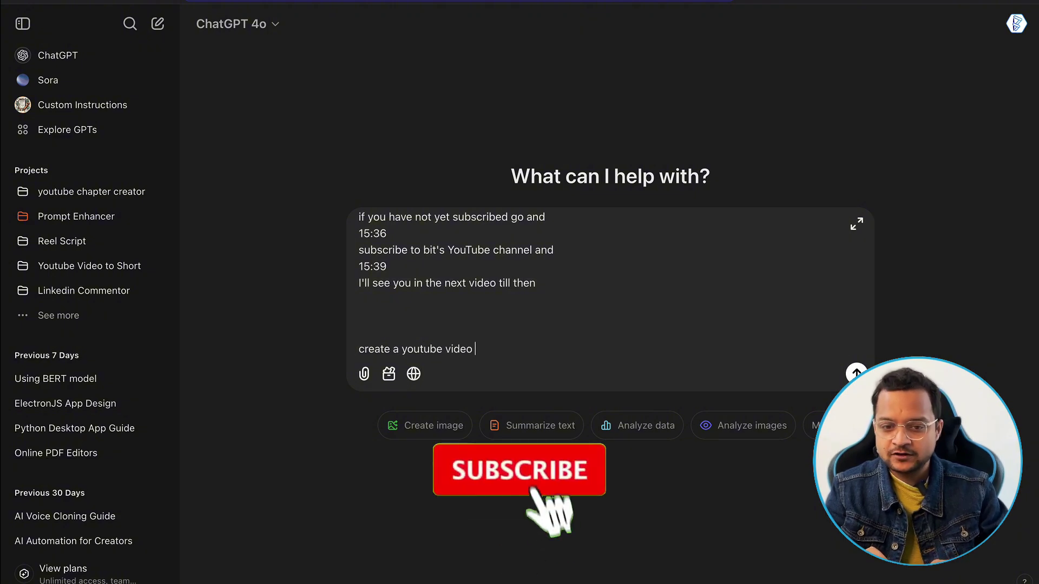
pyautogui.write('chapters wi')
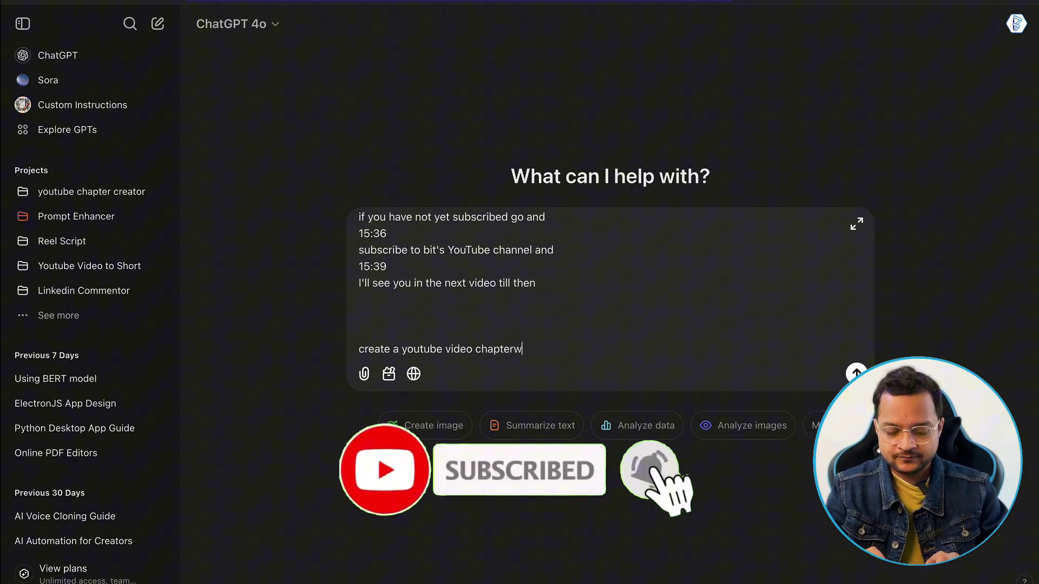
pyautogui.write('th tim')
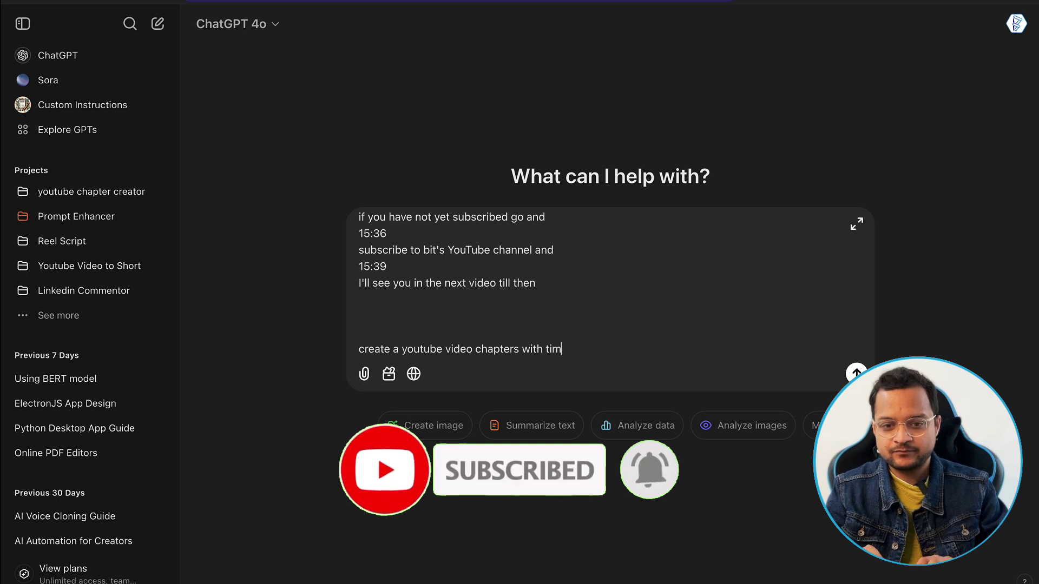
pyautogui.write('estamp f')
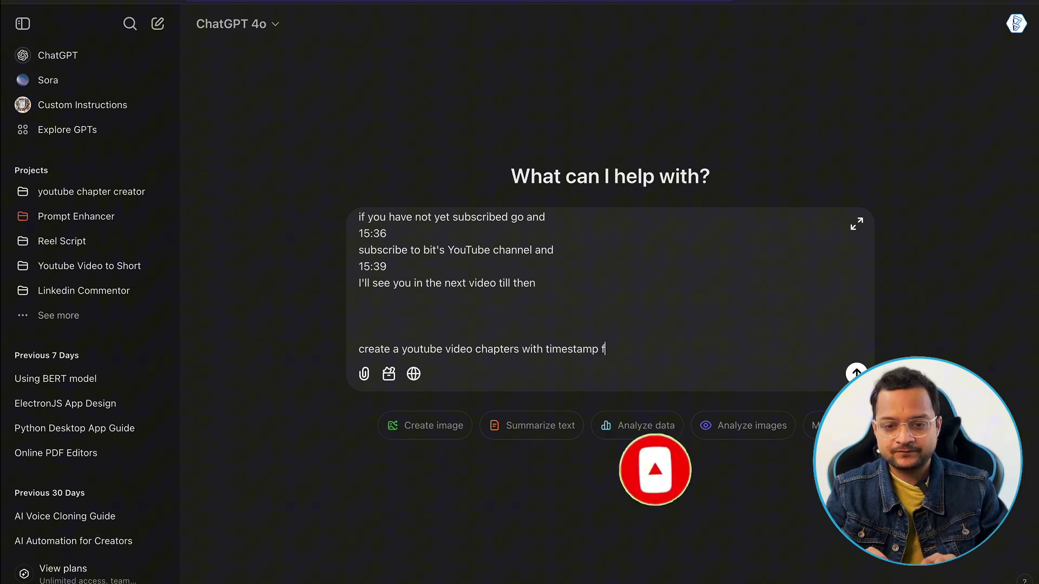
pyautogui.write('or the give')
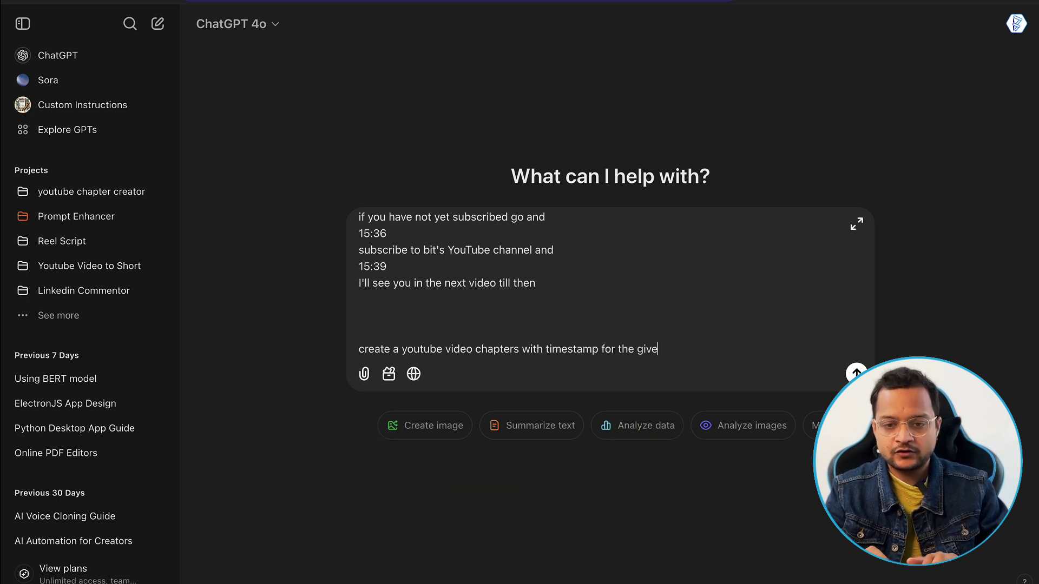
pyautogui.write('n transacrip')
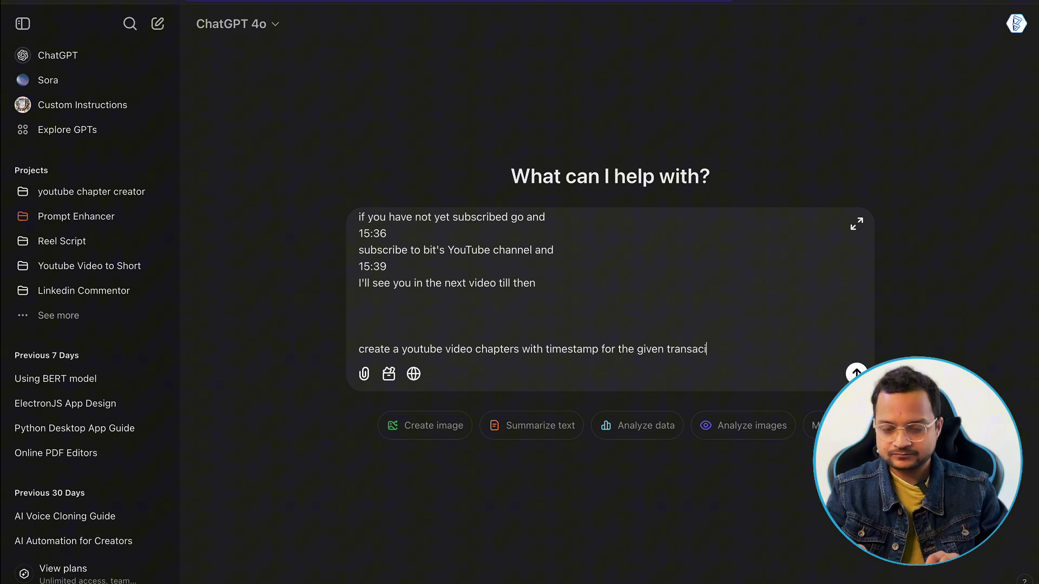
pyautogui.write('t. Givem')
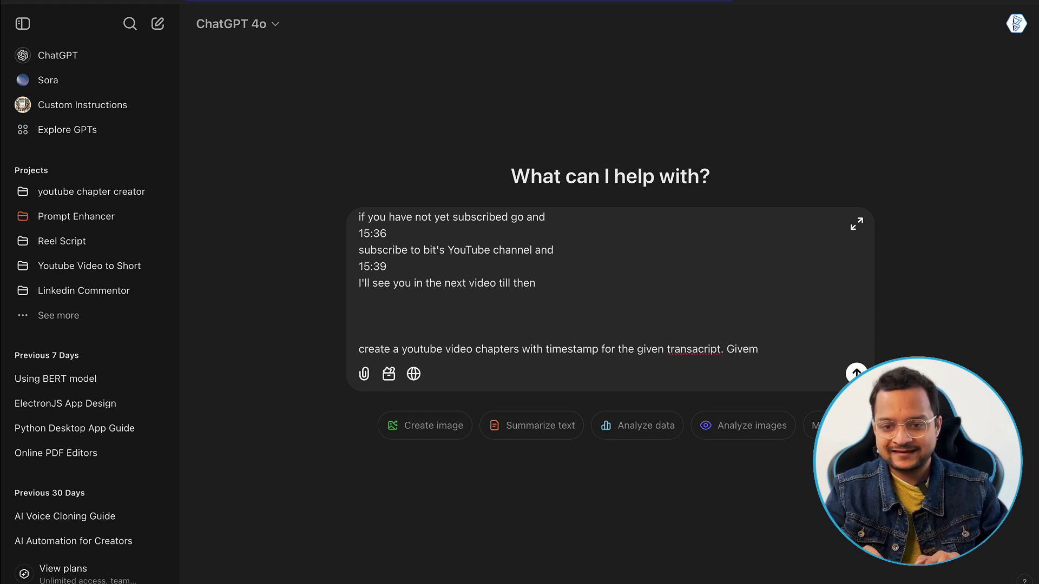
pyautogui.press('BackSpace')
pyautogui.write('me')
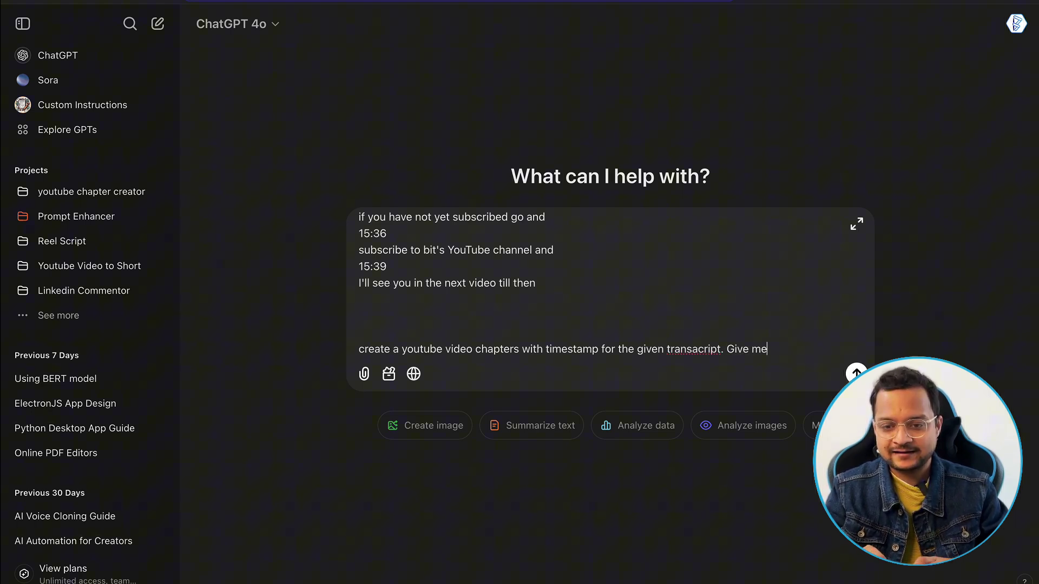
pyautogui.write(' exactly important')
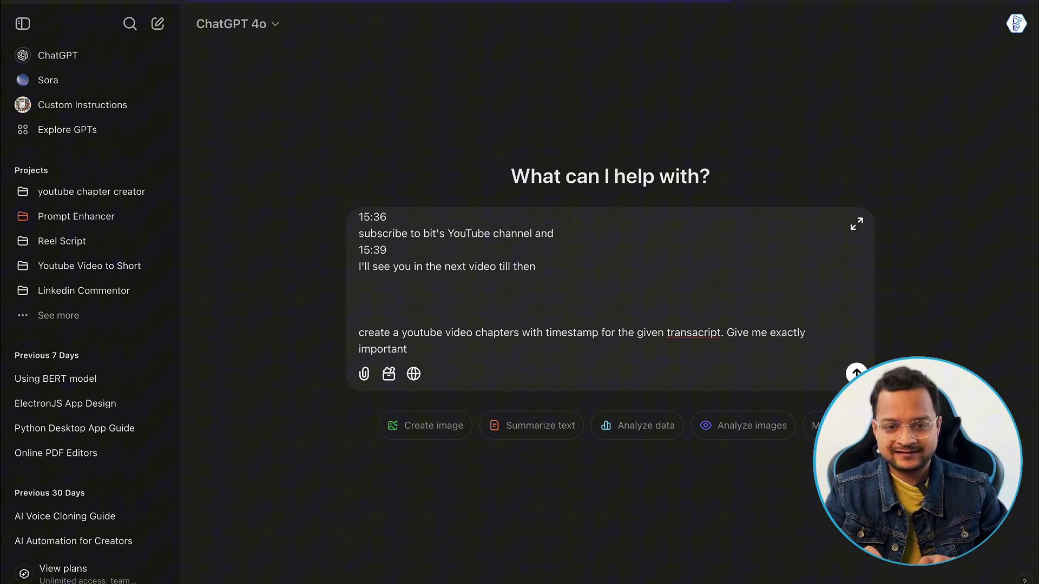
pyautogui.write(' timestamp')
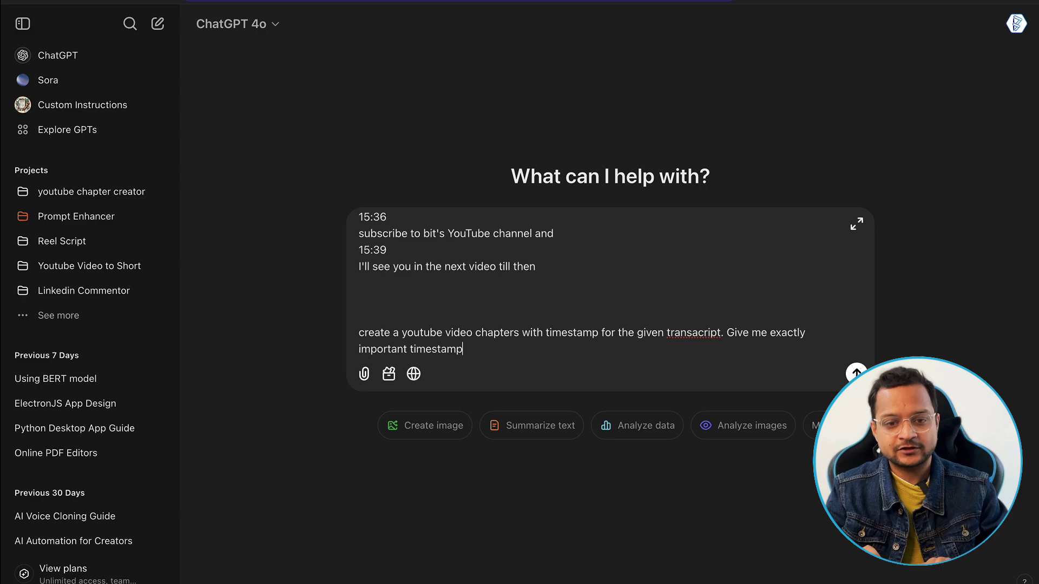
pyautogui.write(' chapters')
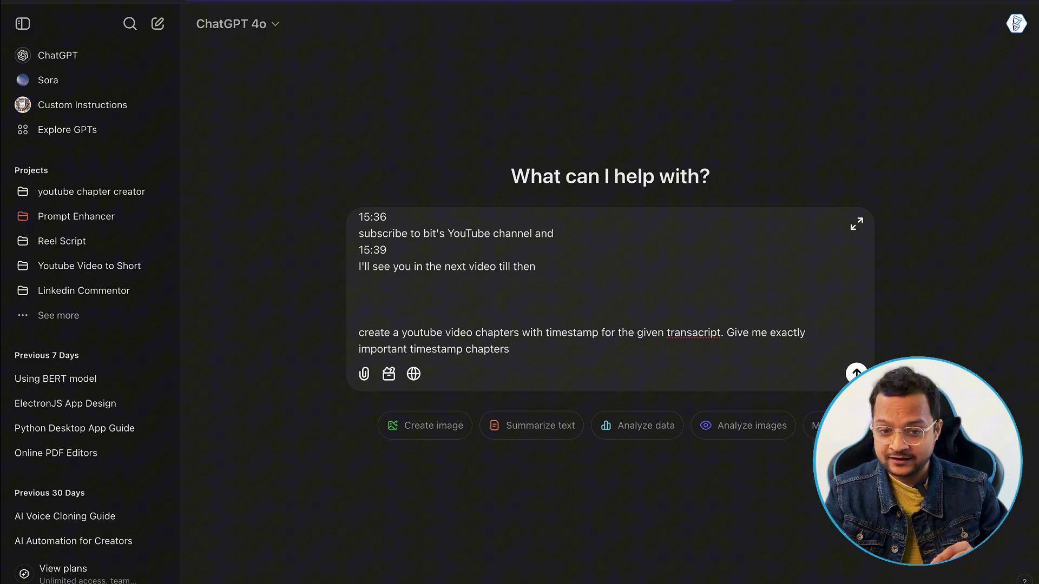
pyautogui.press('Return')
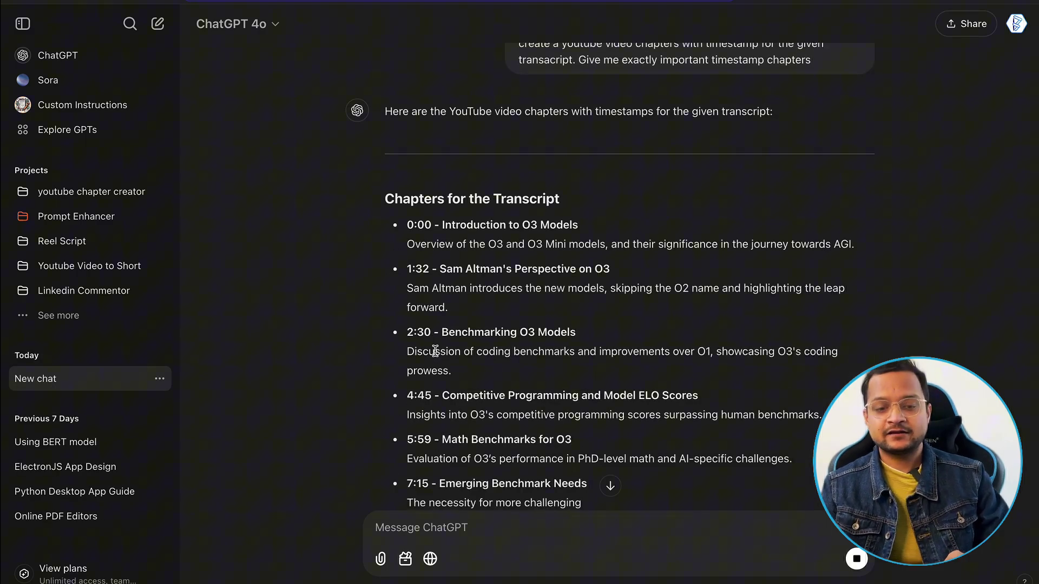
# Step: Reopen the sent transcript message for editing, replace its content with the copied transcript, and discard the edit
pyautogui.scroll(-3, 422, 352)
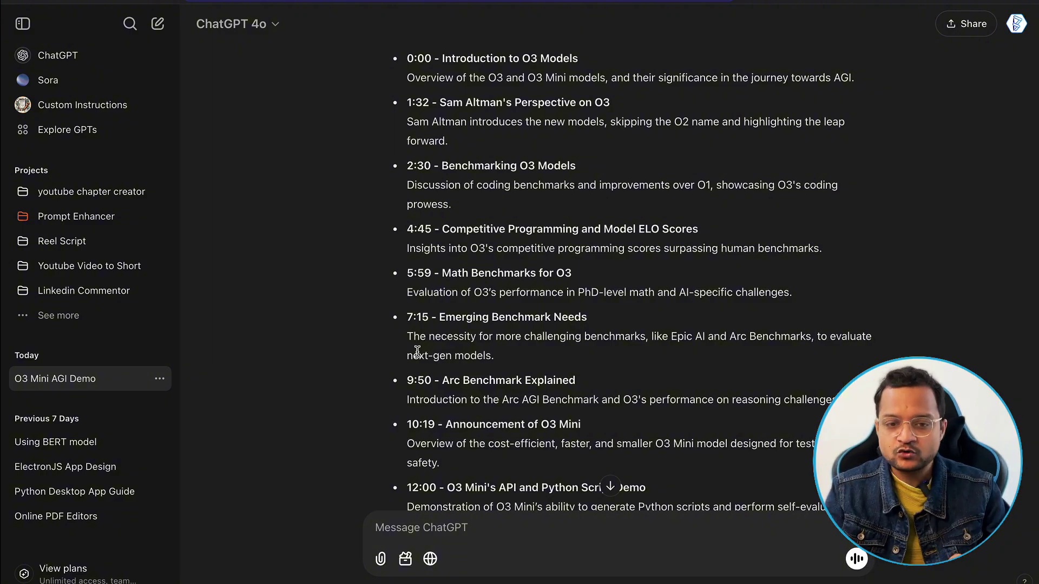
pyautogui.scroll(20, 418, 352)
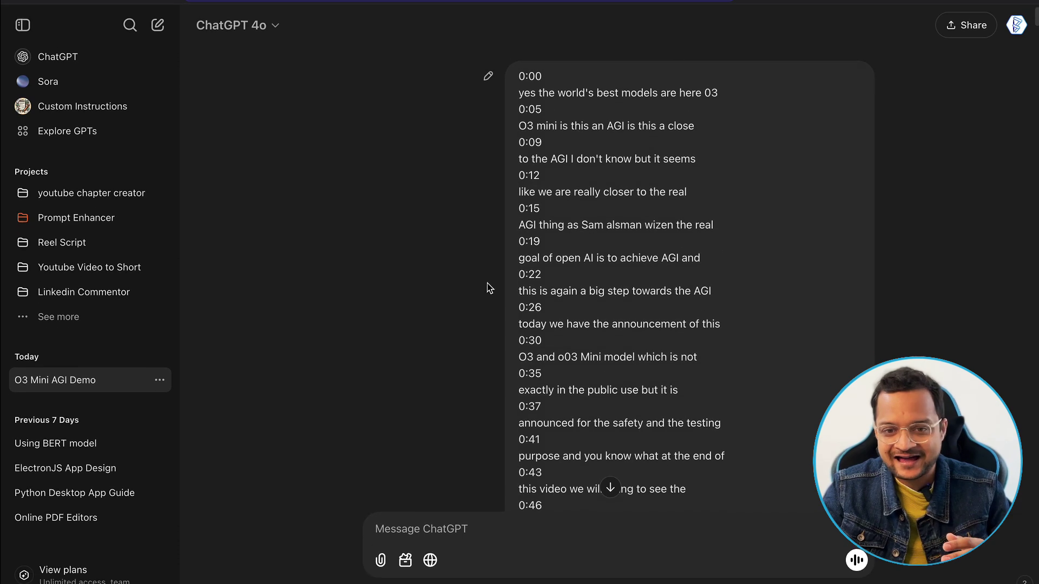
pyautogui.click(489, 76)
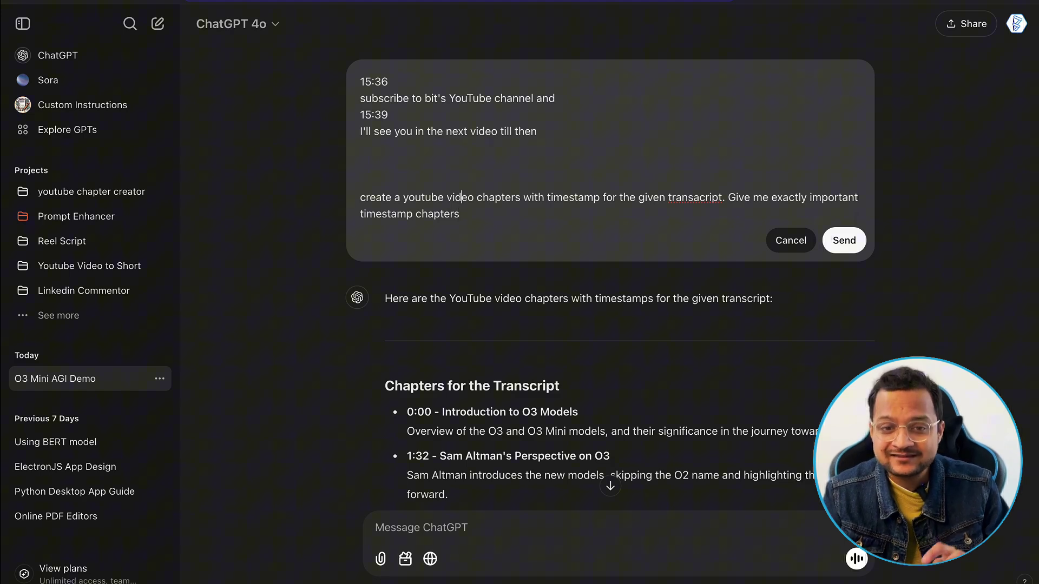
pyautogui.hotkey('ctrl', 'a')
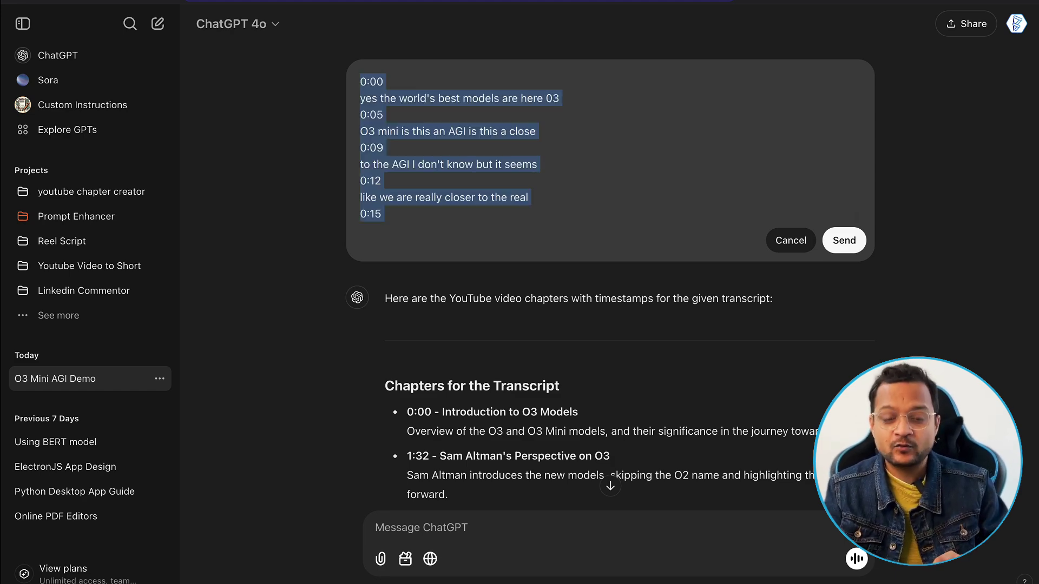
pyautogui.press('BackSpace')
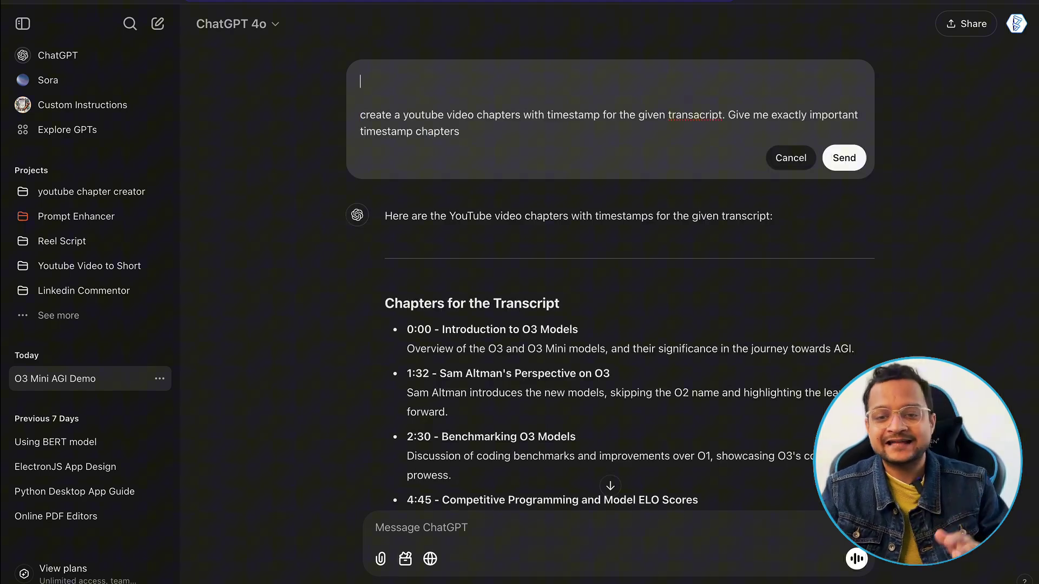
pyautogui.hotkey('ctrl', 'v')
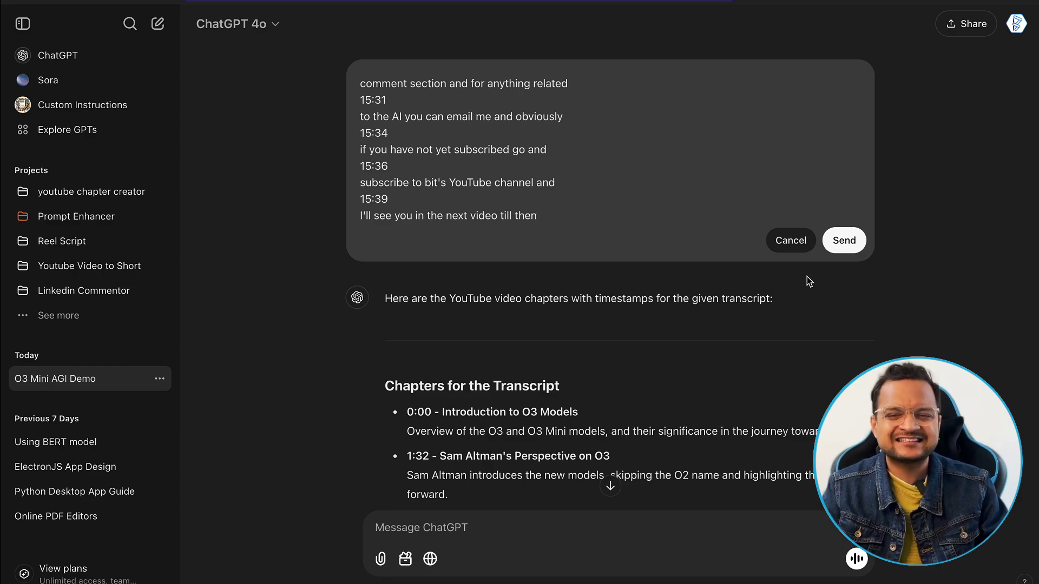
pyautogui.click(790, 248)
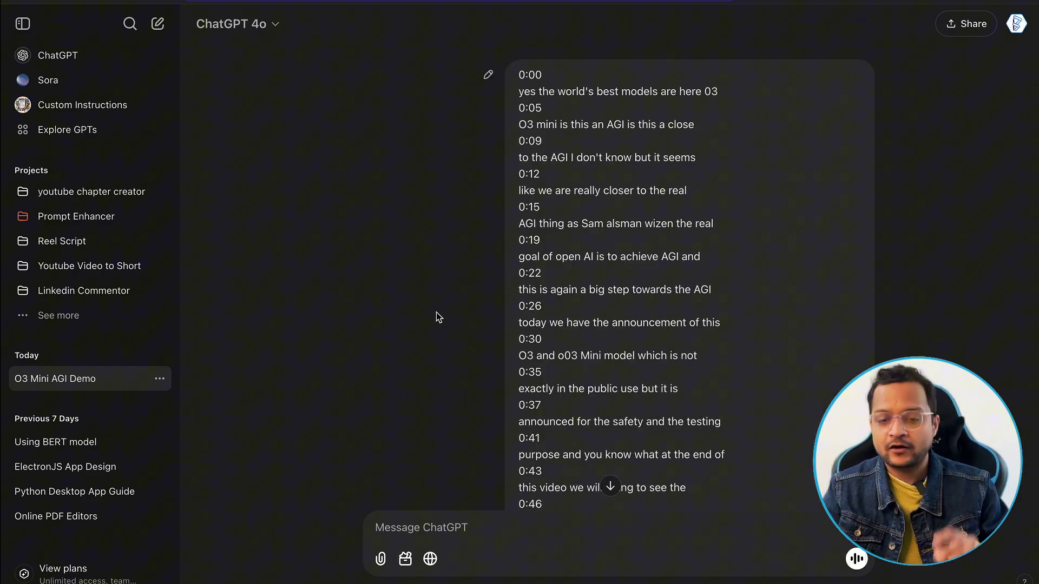
# Step: Review the generated timestamped chapters below the transcript, through to the end of the response
pyautogui.scroll(-20, 437, 317)
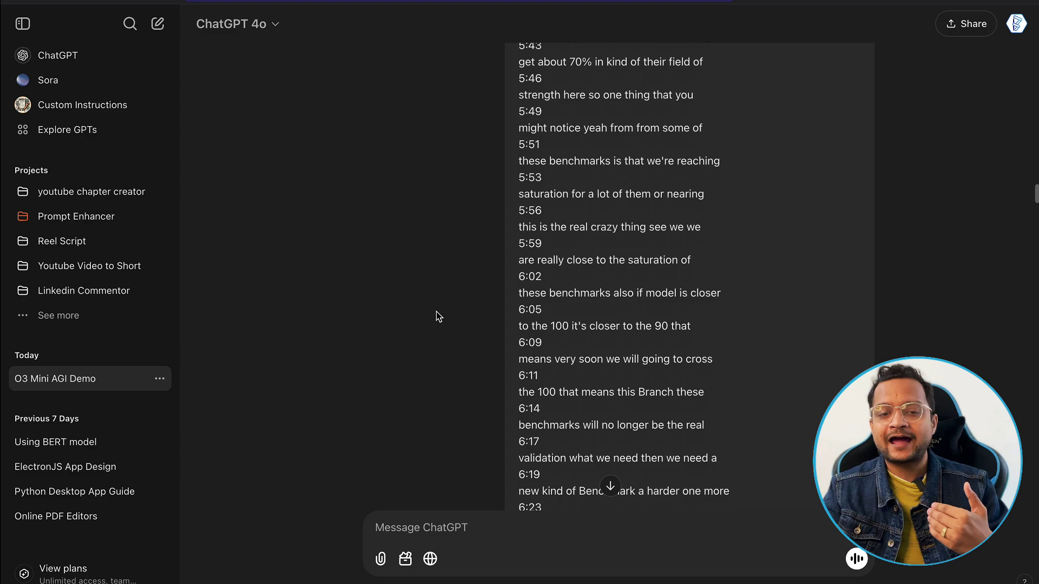
pyautogui.scroll(-20, 436, 312)
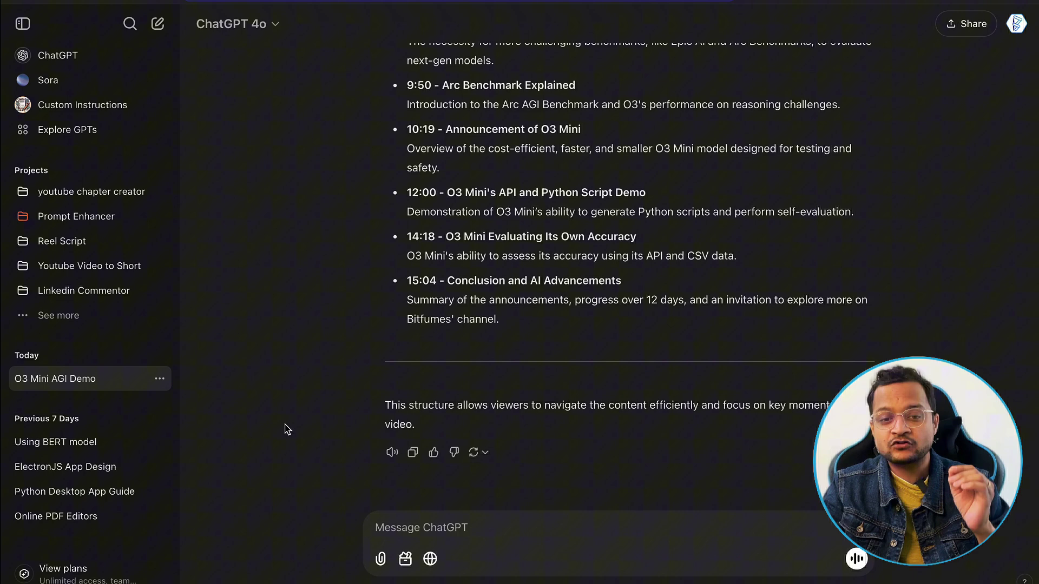
pyautogui.scroll(4, 287, 429)
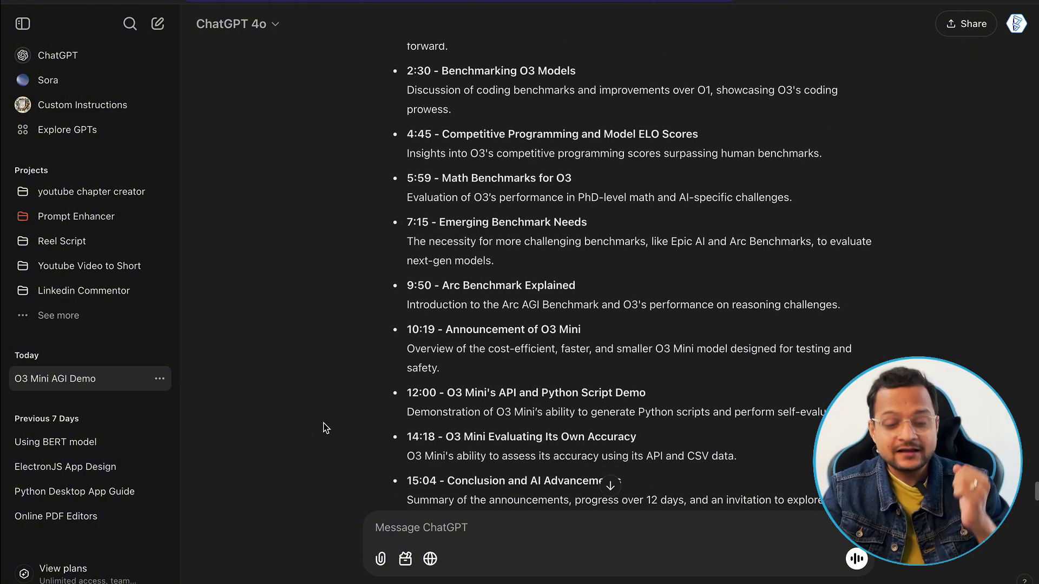
pyautogui.scroll(-4, 325, 428)
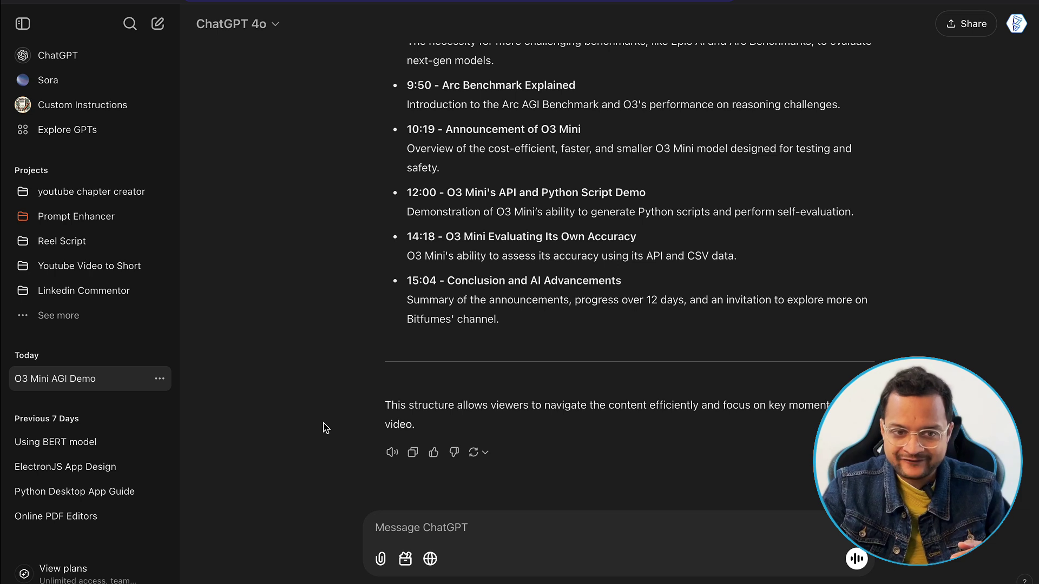
# Step: Start a new regular chat, choose the GPT-4o mini model and send the message "hi"
pyautogui.click(158, 24)
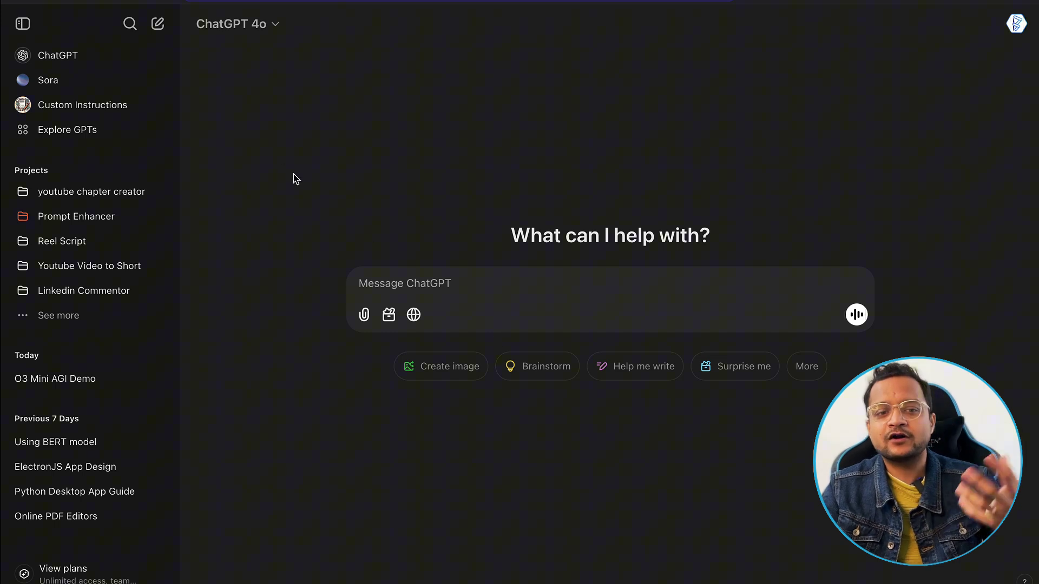
pyautogui.click(255, 35)
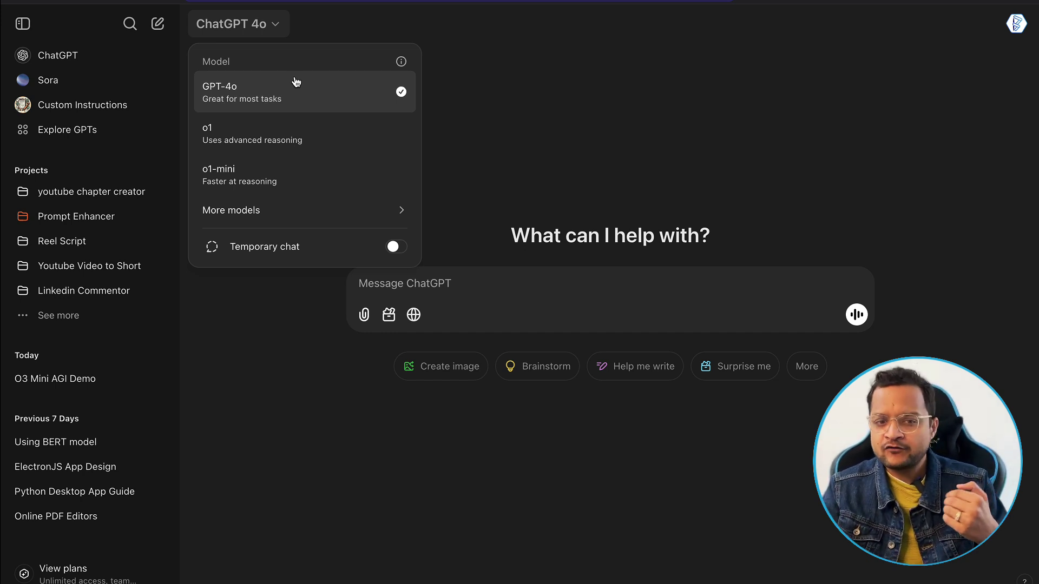
pyautogui.moveTo(308, 223)
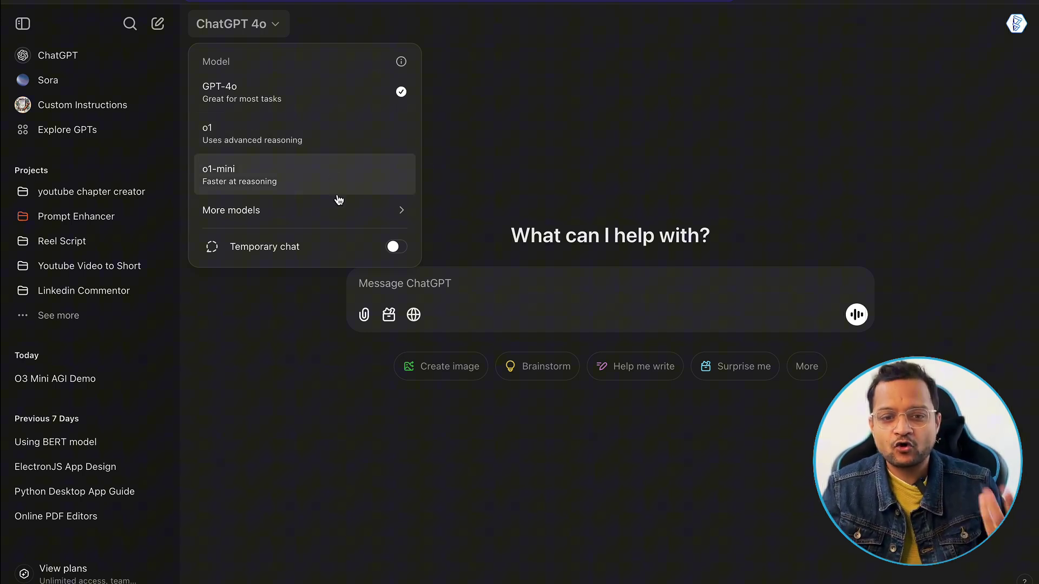
pyautogui.moveTo(355, 204)
pyautogui.click(487, 212)
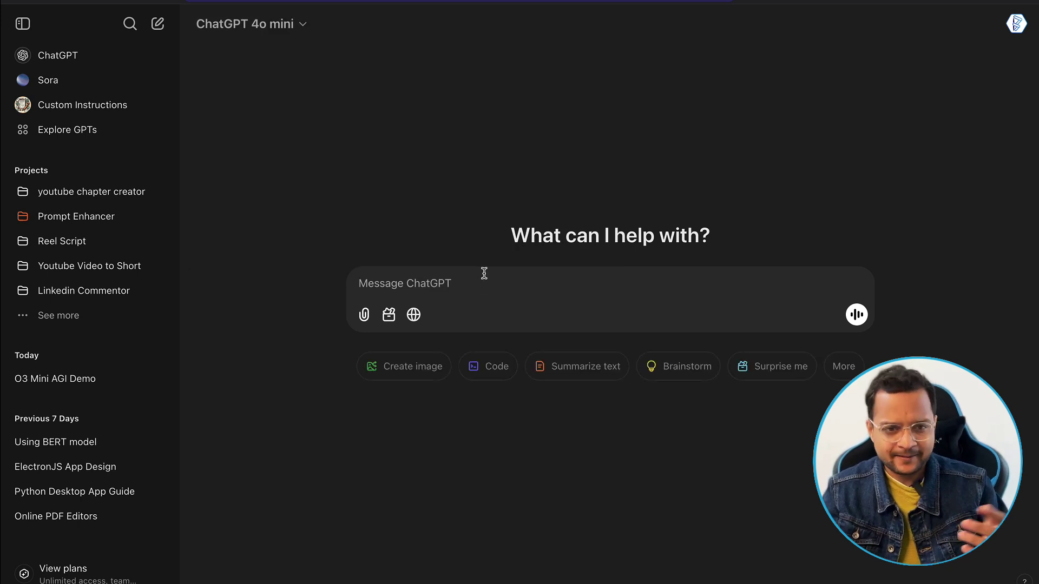
pyautogui.write('hi')
pyautogui.press('Return')
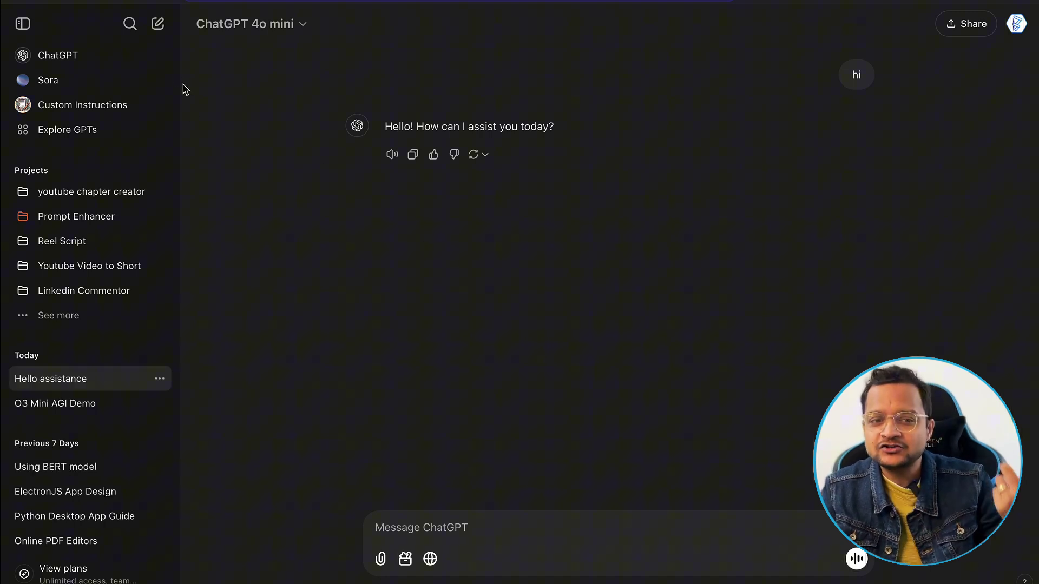
# Step: Reopen the "O3 Mini AGI Demo" chat to check which model it uses, and leave it for a new chat
pyautogui.click(163, 30)
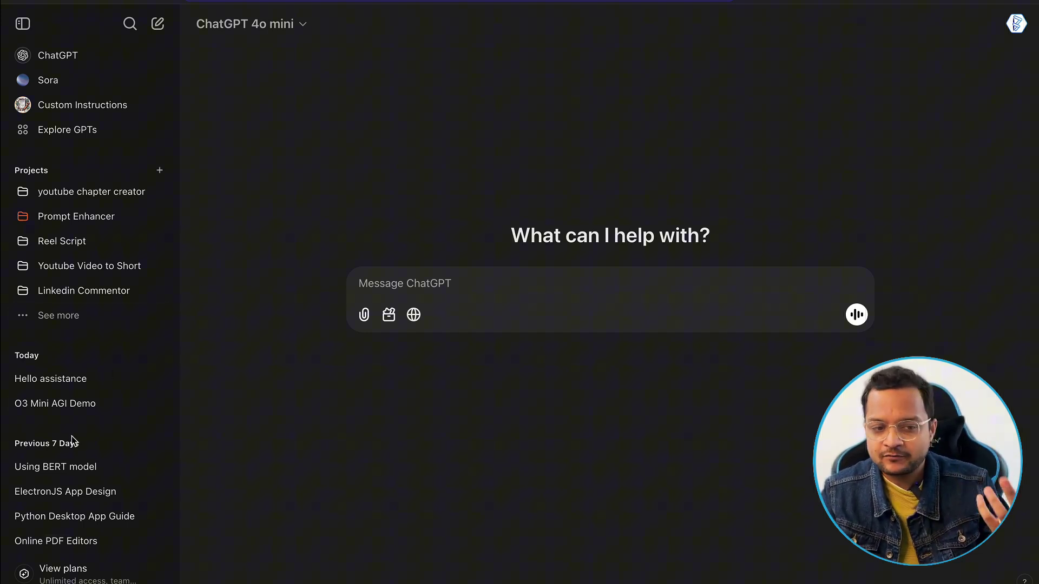
pyautogui.click(88, 413)
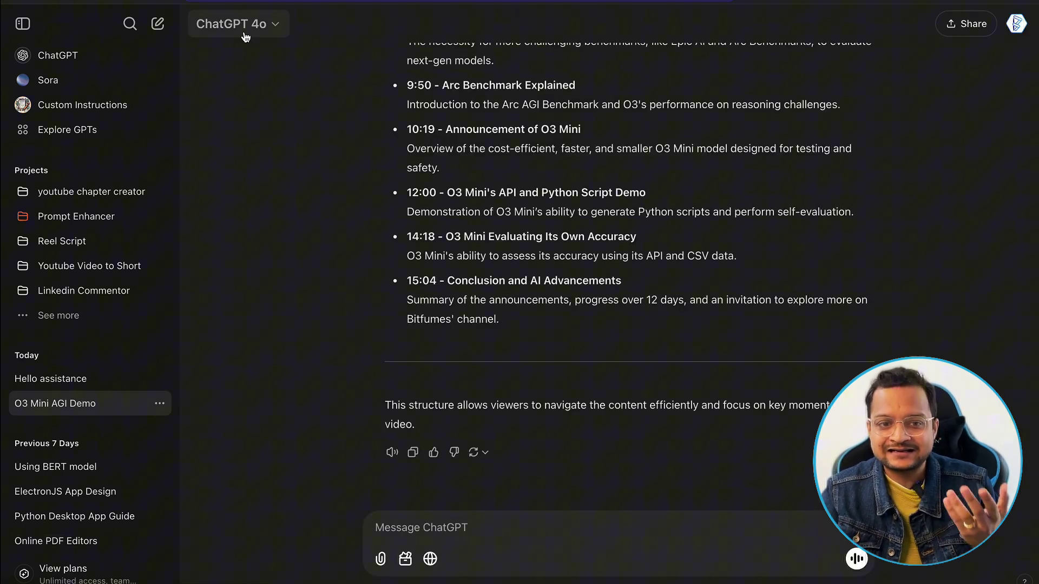
pyautogui.click(158, 26)
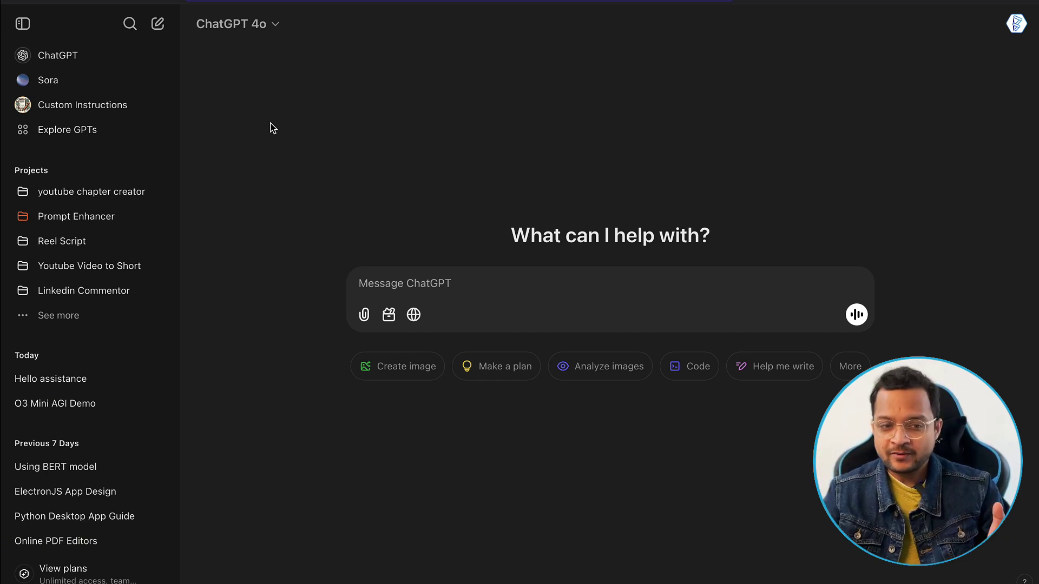
# Step: Open the "youtube chapter creator" project and set its folder colour to blue
pyautogui.click(131, 192)
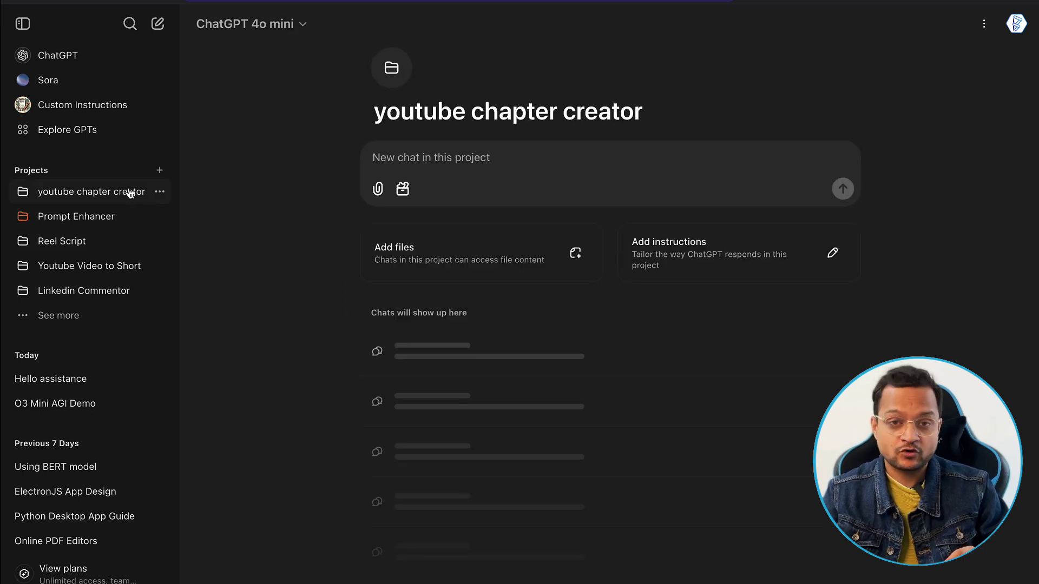
pyautogui.click(157, 172)
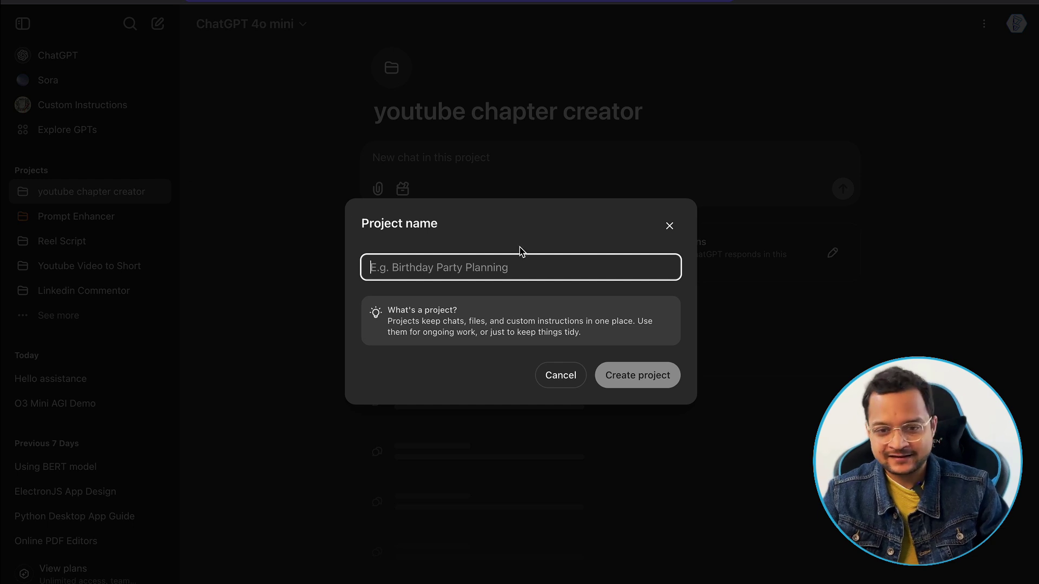
pyautogui.click(669, 226)
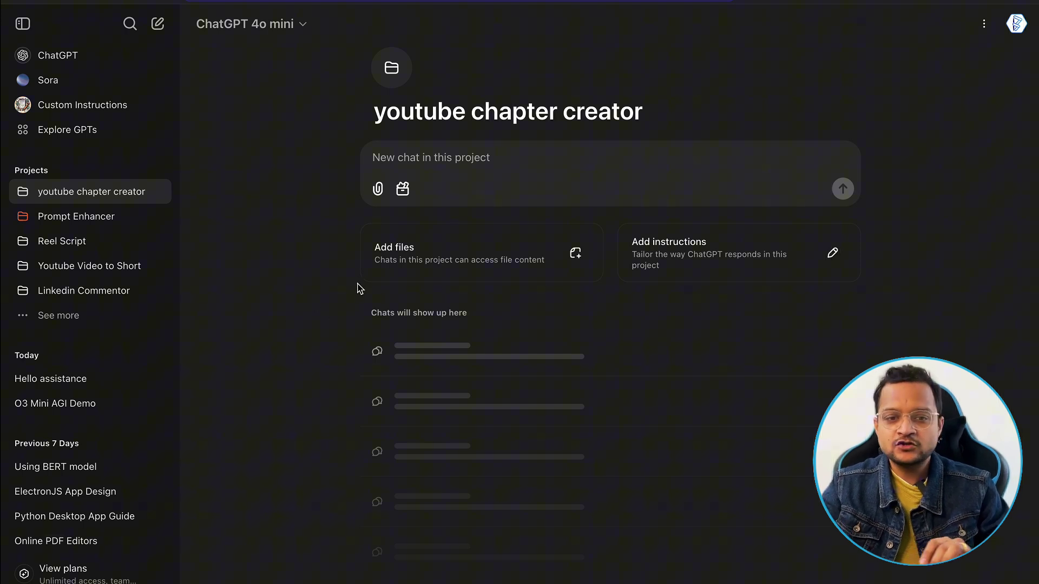
pyautogui.click(404, 76)
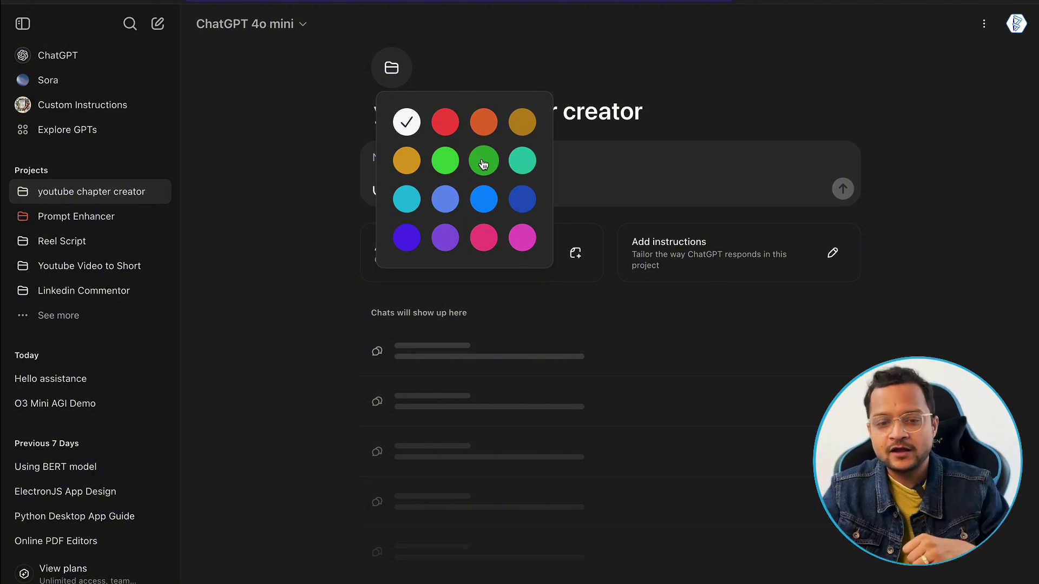
pyautogui.click(482, 208)
pyautogui.click(301, 232)
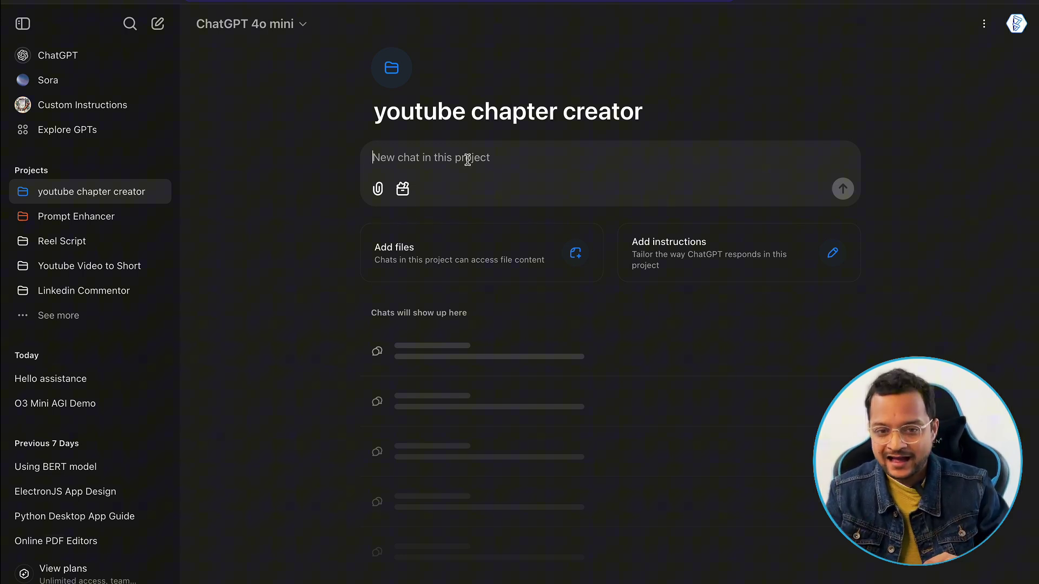
# Step: Paste the copied video transcript into a new chat message in the project and add blank lines below it
pyautogui.hotkey('ctrl', 'v')
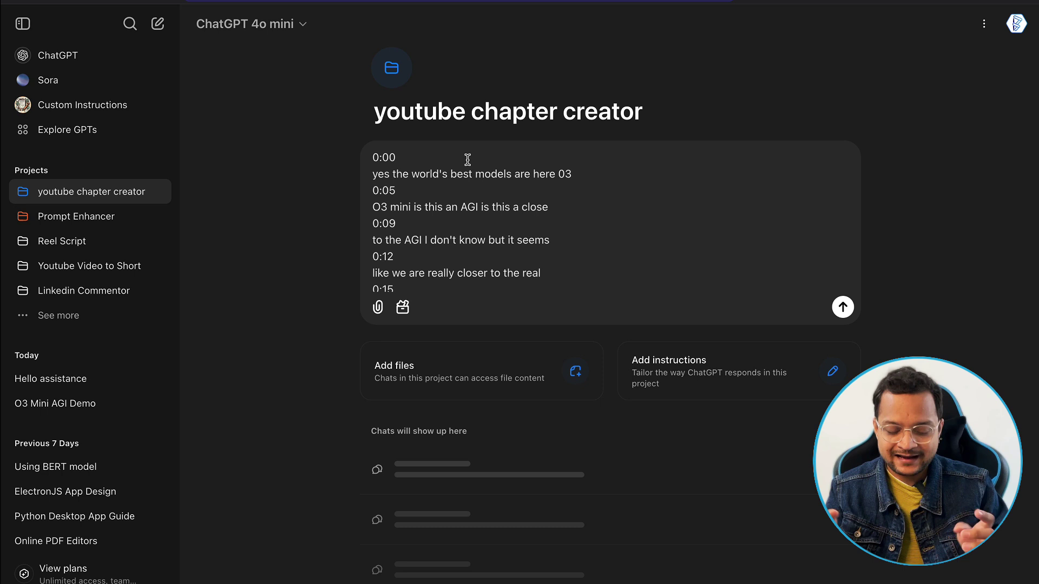
pyautogui.hotkey('shift', 'Return')
pyautogui.hotkey('shift', 'Return')
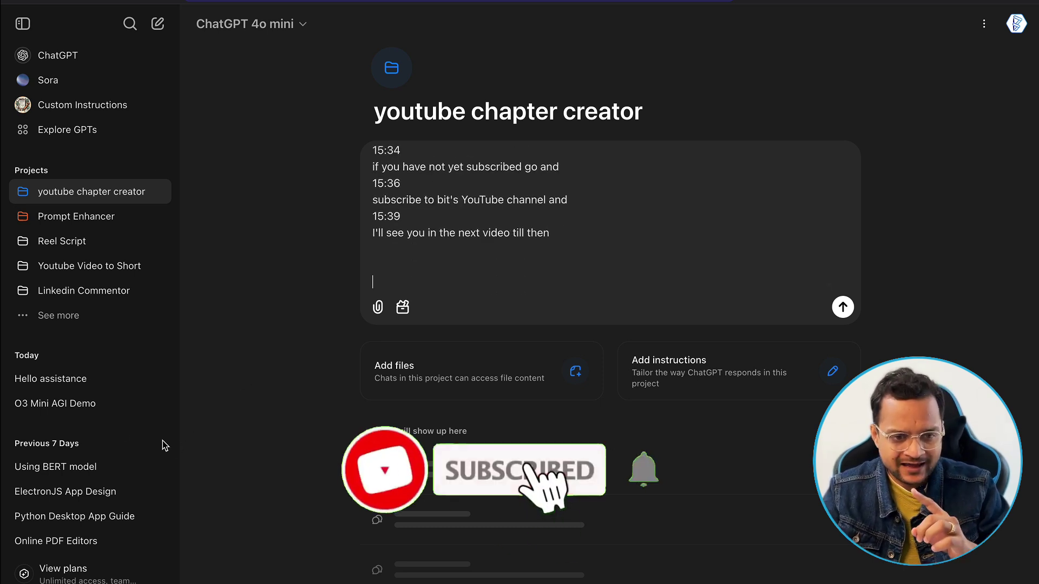
# Step: Copy the chapter-creation prompt below the transcript in the "O3 Mini AGI Demo" chat and return to the "youtube chapter creator" project
pyautogui.click(79, 412)
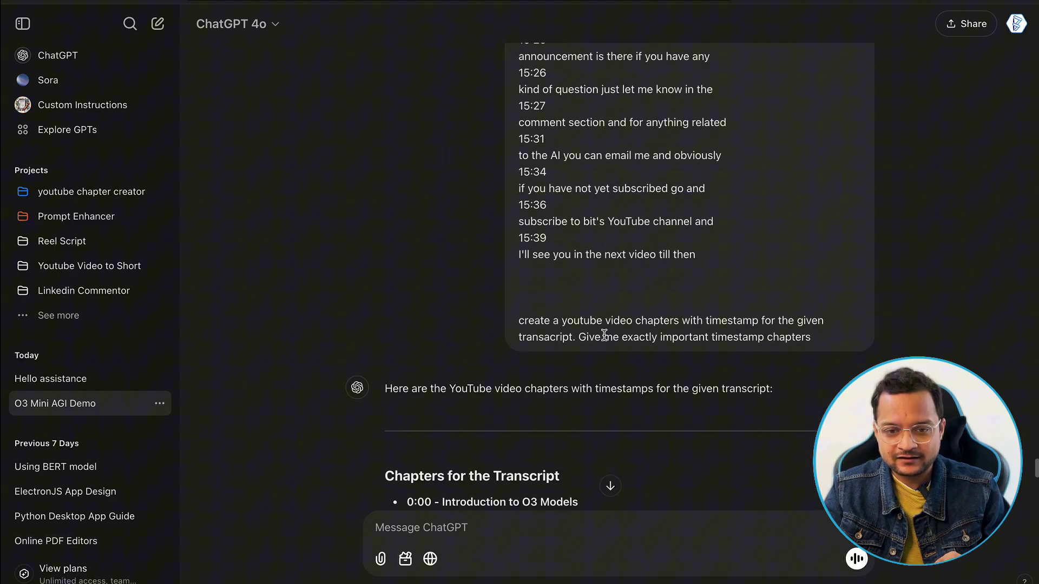
pyautogui.moveTo(515, 323); pyautogui.dragTo(803, 348)
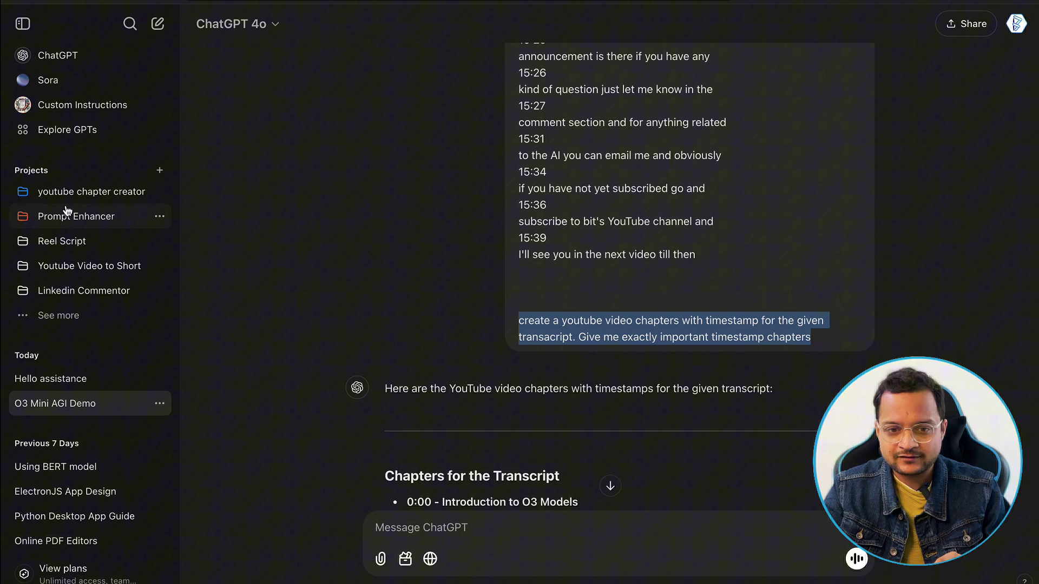
pyautogui.click(76, 193)
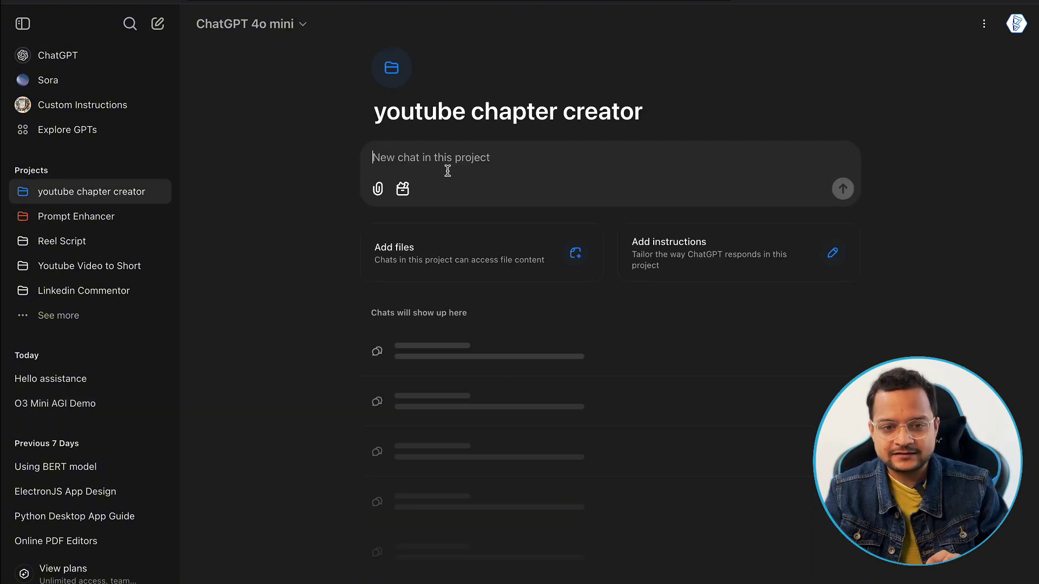
# Step: Fill the project's new chat message with the transcript and, below it, the chapter-creation prompt, both taken from the clipboard history
pyautogui.press('super+shift+v')
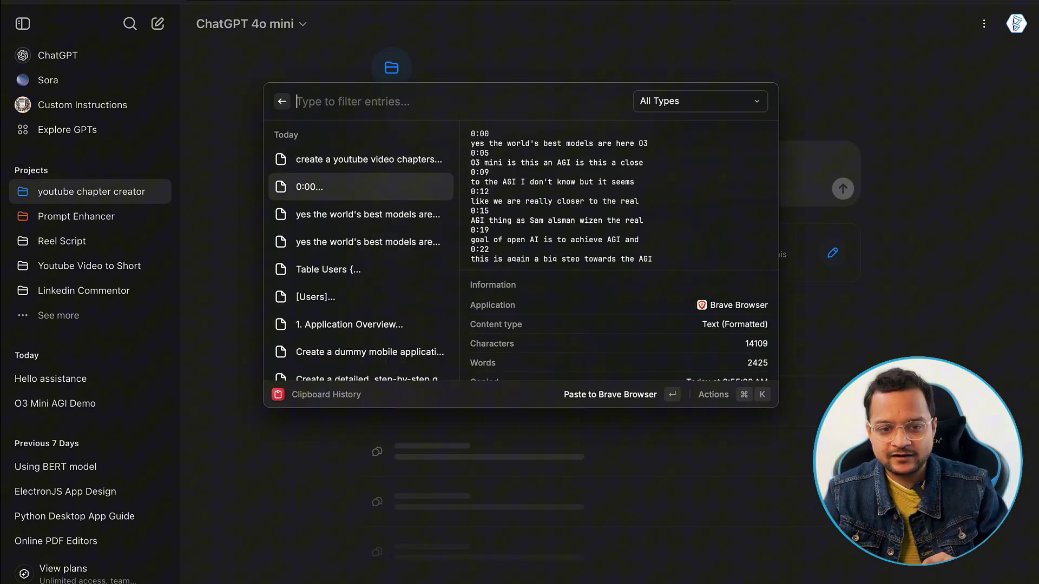
pyautogui.press('Return')
pyautogui.press('super+shift+v')
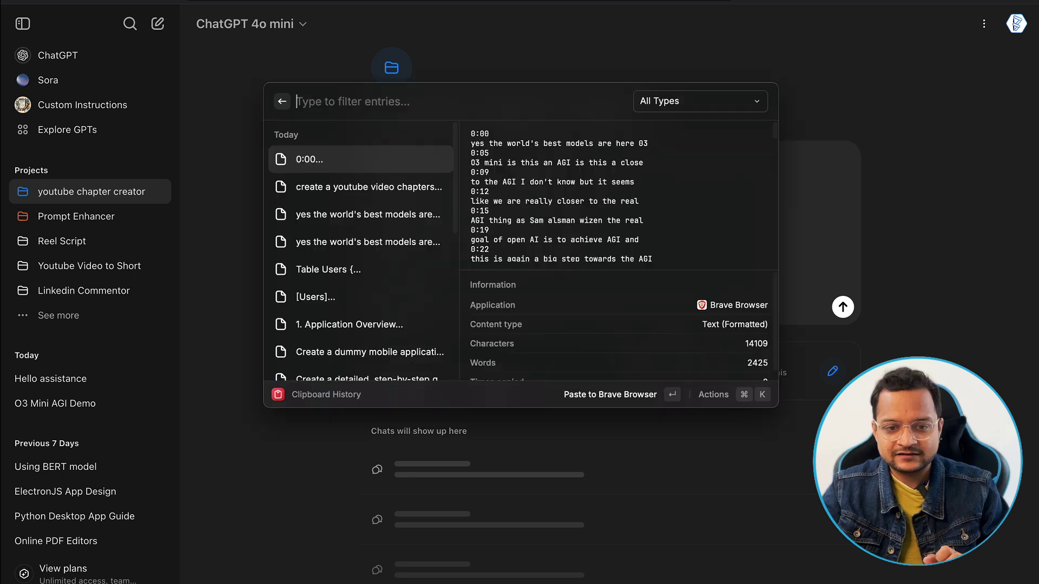
pyautogui.press('Down')
pyautogui.press('Return')
pyautogui.scroll(-1, 491, 211)
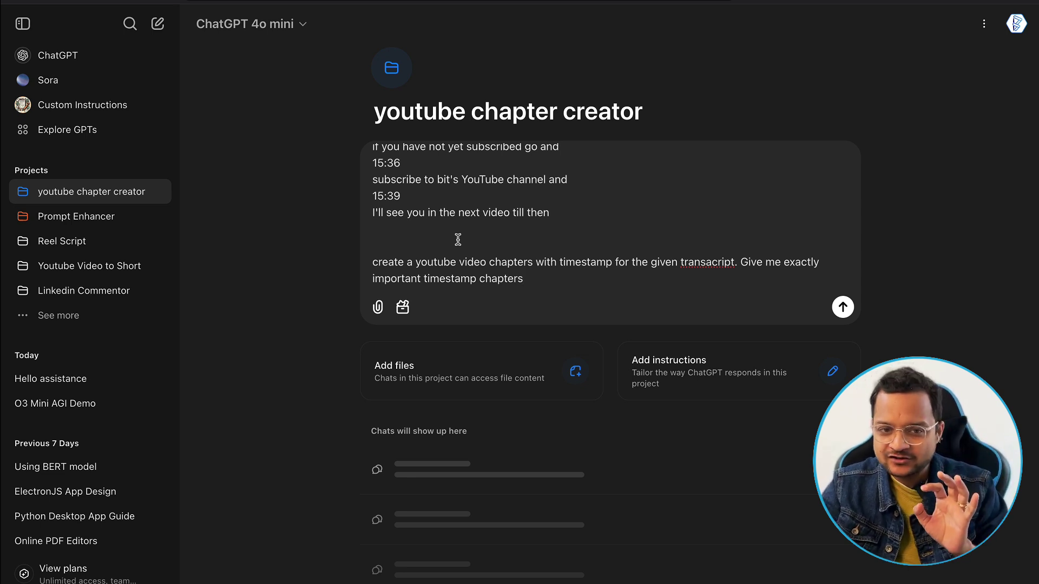
# Step: Check the models offered for the project chat without changing the selection, and return to the message above the prompt
pyautogui.click(273, 35)
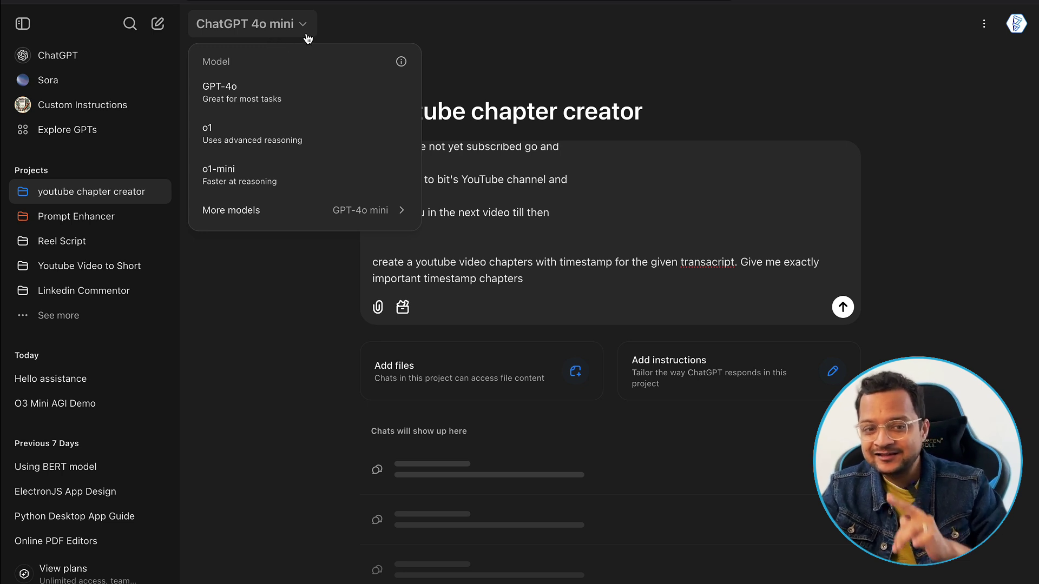
pyautogui.click(339, 28)
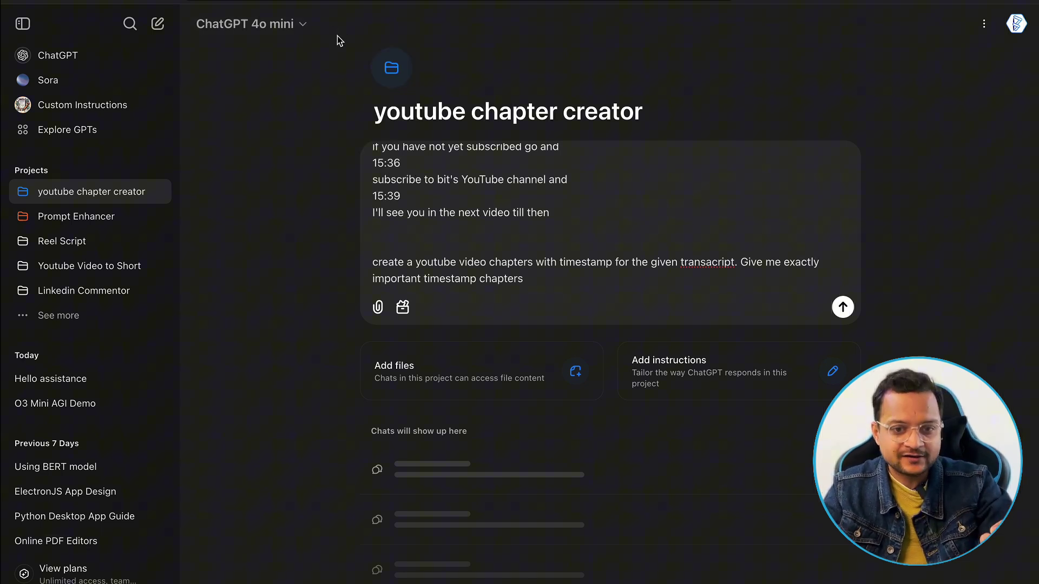
pyautogui.click(478, 246)
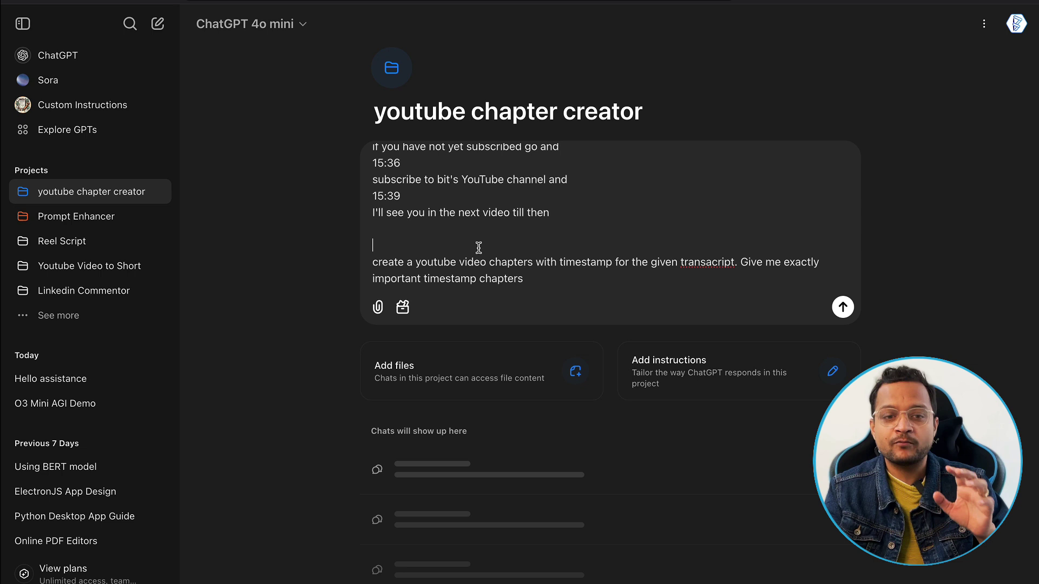
# Step: Remove the extra blank line above the prompt, send the message, and review the chapter list against the submitted transcript and prompt
pyautogui.press('BackSpace')
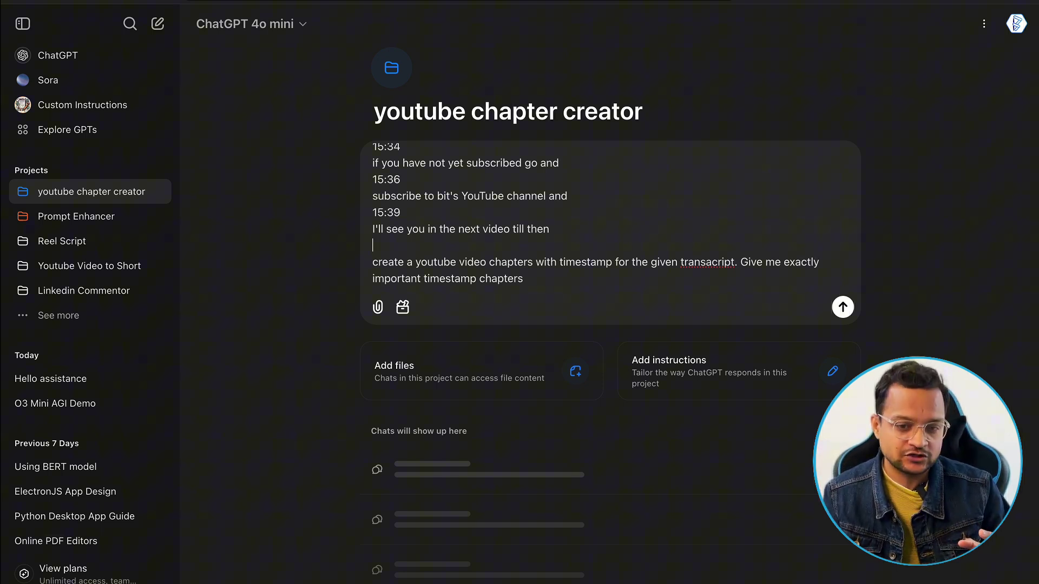
pyautogui.press('Return')
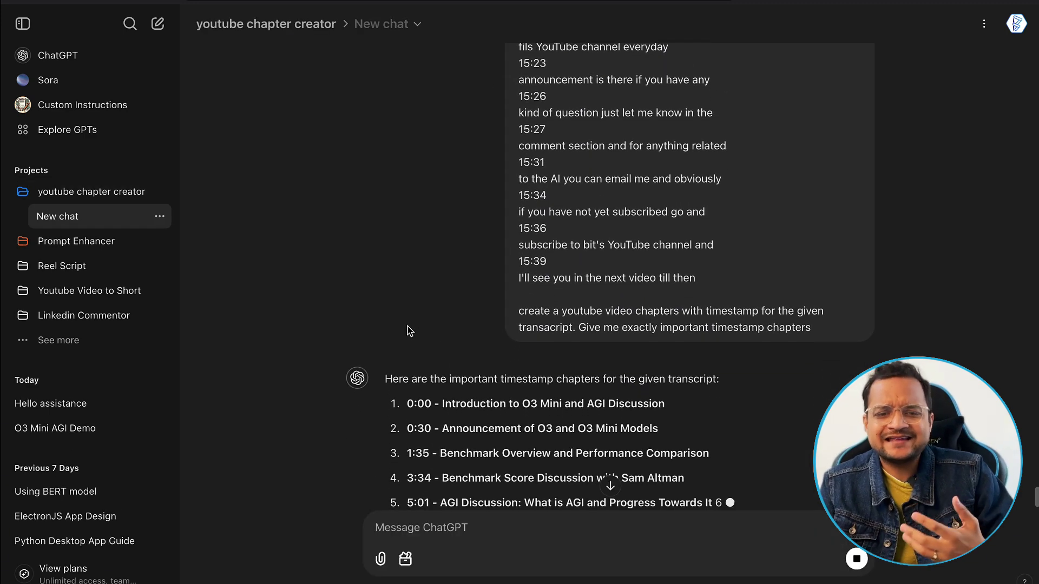
pyautogui.scroll(-3, 409, 332)
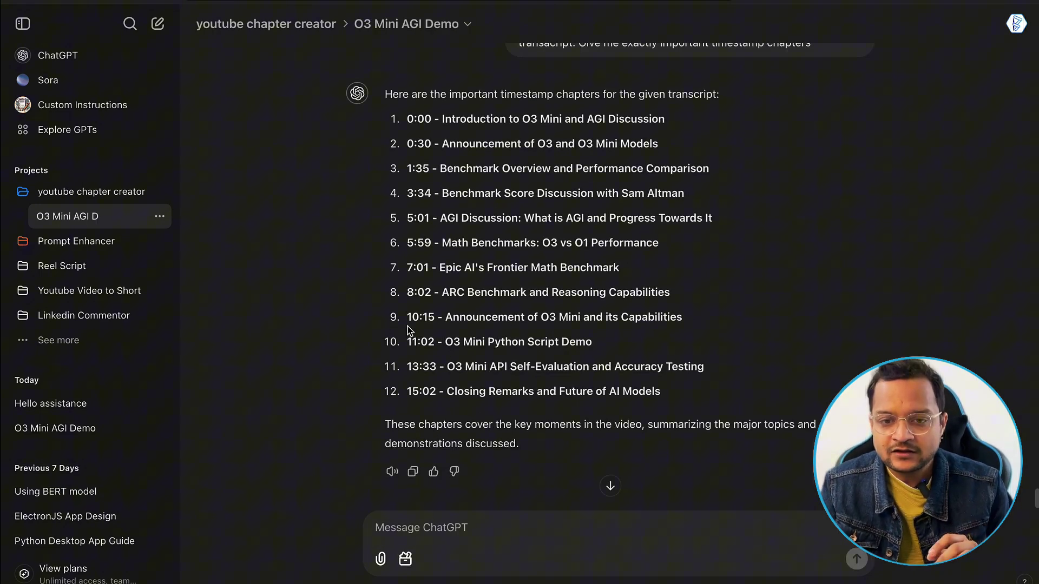
pyautogui.scroll(5, 408, 330)
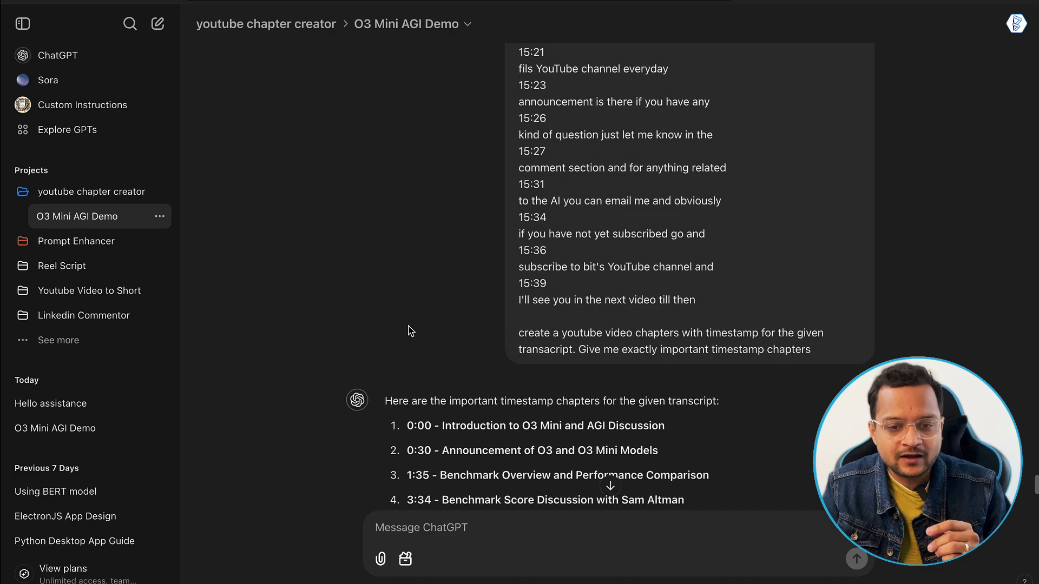
pyautogui.moveTo(518, 331); pyautogui.dragTo(721, 343)
pyautogui.click(626, 303)
pyautogui.scroll(20, 617, 302)
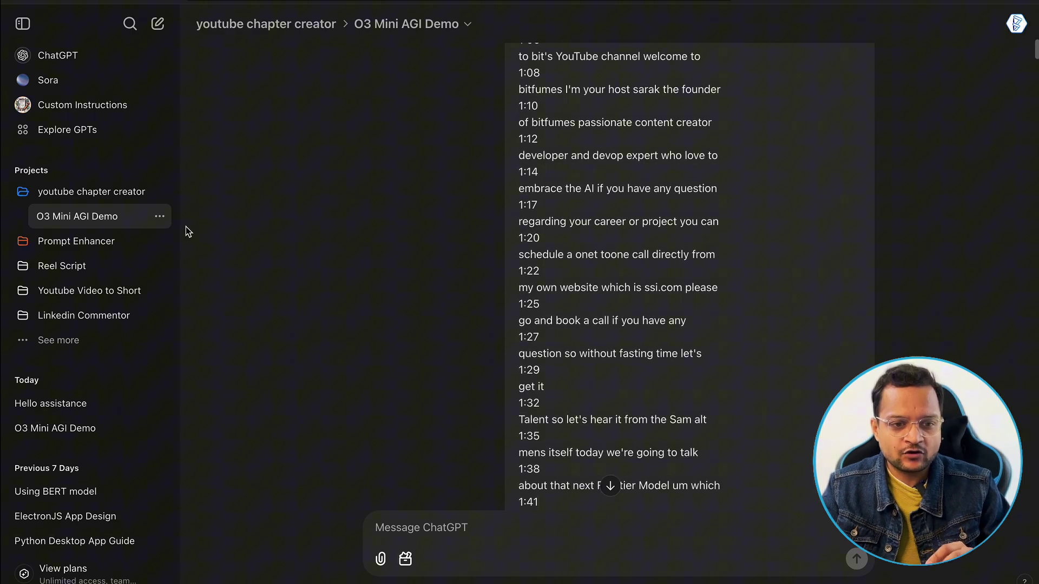
# Step: Save "create a youtube video chapters with timestamp for the given transacript. Give me exactly important timestamp chapters" as the youtube chapter creator project's instructions
pyautogui.click(82, 193)
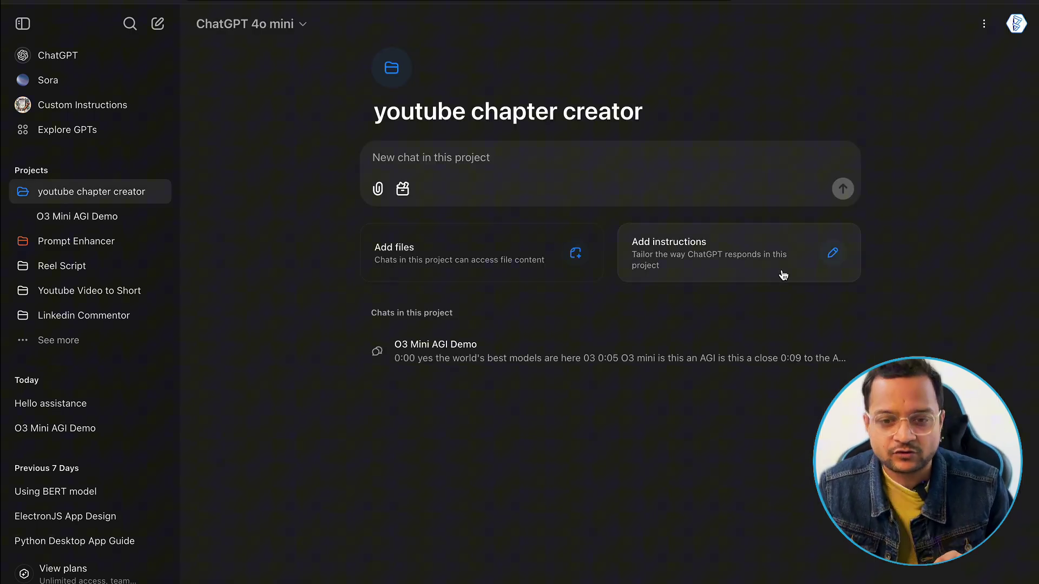
pyautogui.click(828, 256)
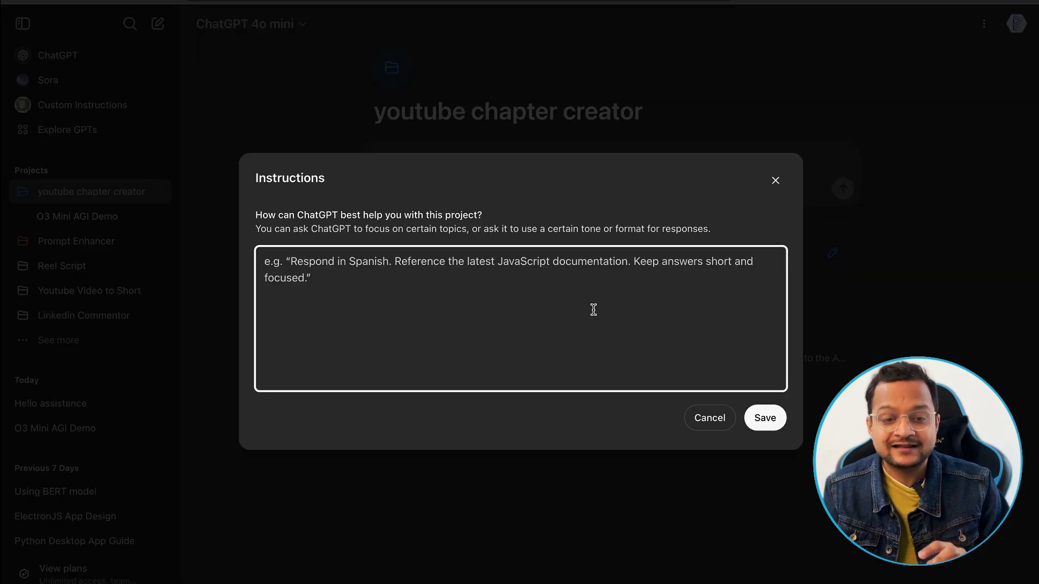
pyautogui.write('create a youtube video chapters with timestamp for the given transacript. Give me exactly important timestamp chapters')
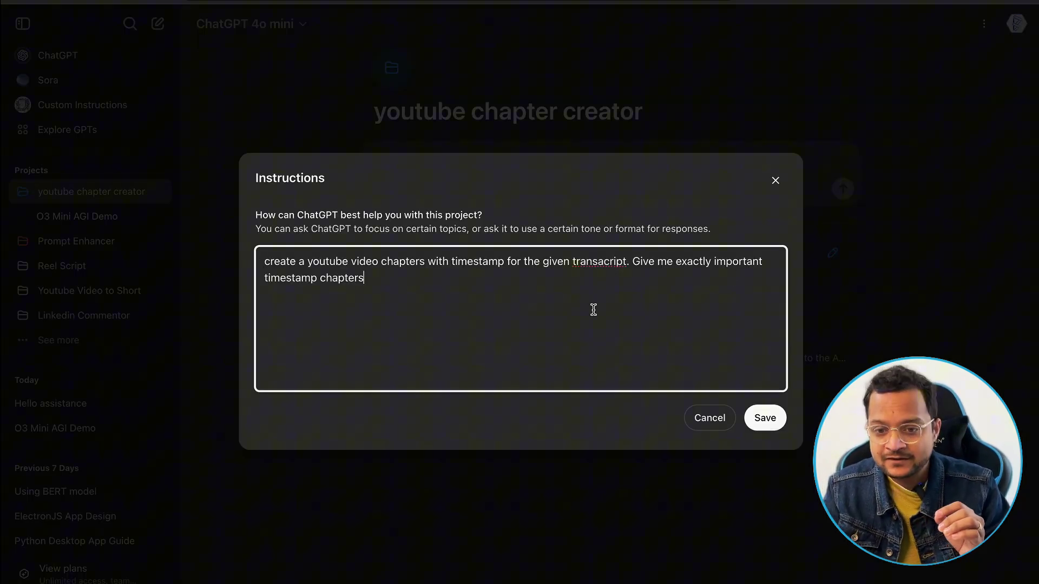
pyautogui.click(772, 422)
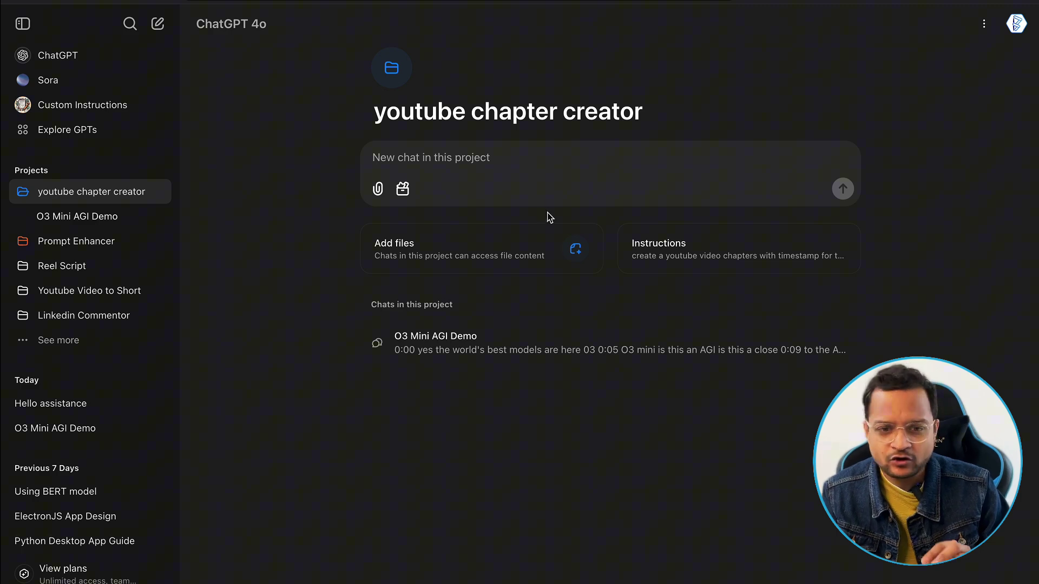
# Step: Send only the transcript from the clipboard history as a new chat in the project and view the reply
pyautogui.click(513, 162)
pyautogui.press('super+shift+v')
pyautogui.press('Down')
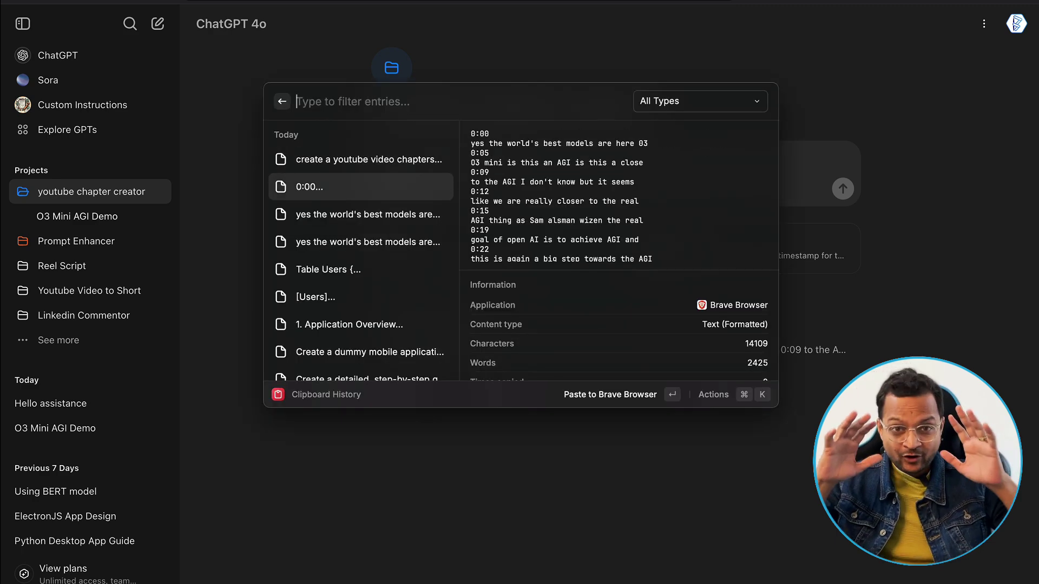
pyautogui.press('Return')
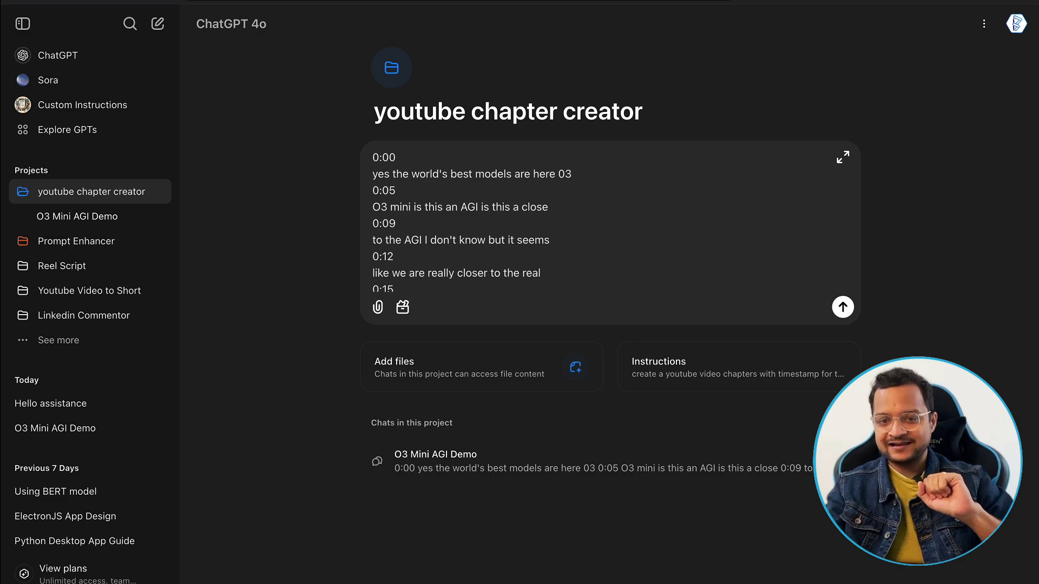
pyautogui.press('Return')
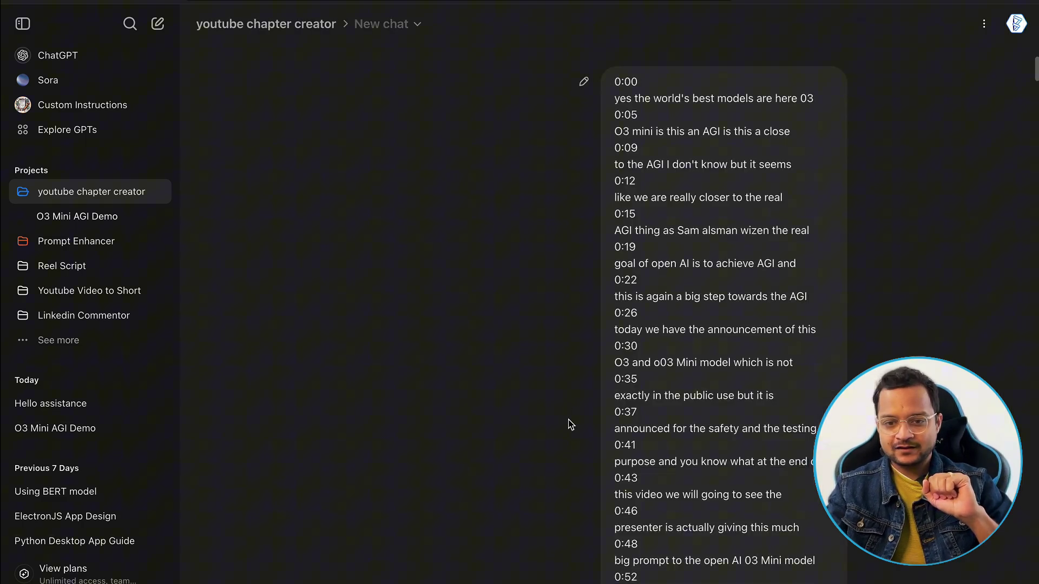
pyautogui.scroll(-20, 567, 420)
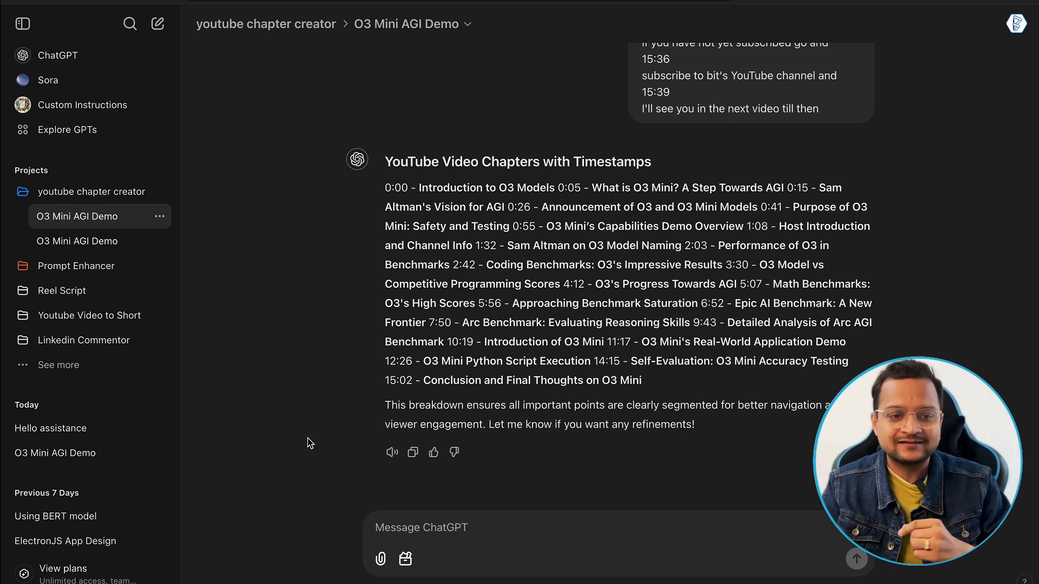
# Step: Return to the youtube chapter creator project and examine its saved instructions, closing them without changes
pyautogui.click(118, 195)
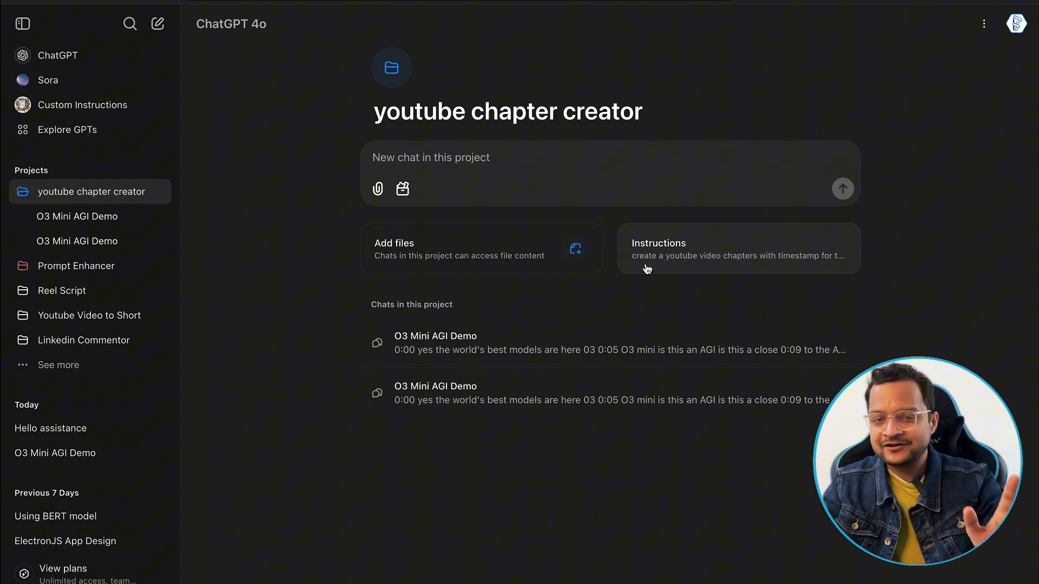
pyautogui.click(674, 254)
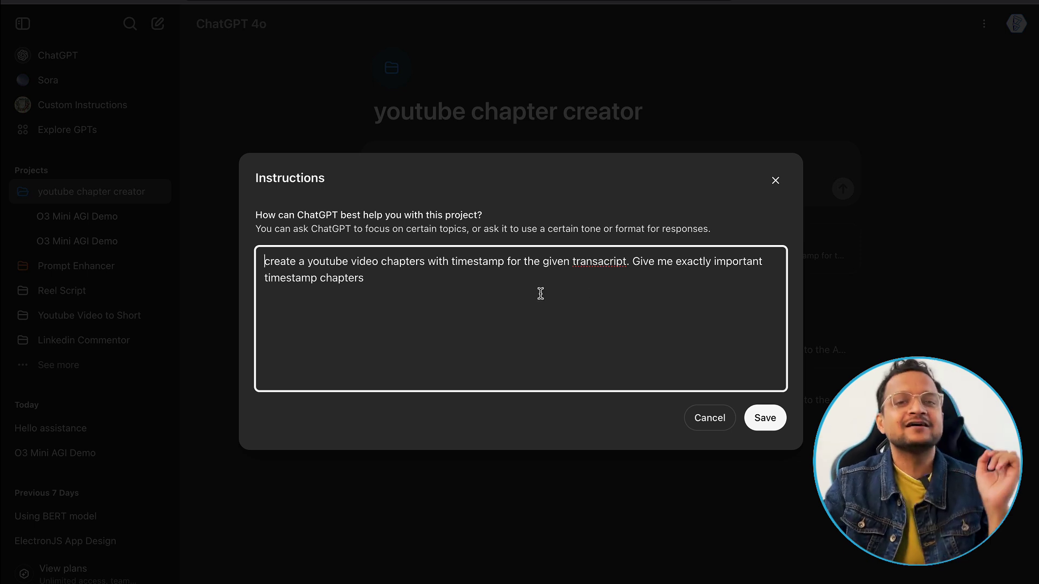
pyautogui.hotkey('ctrl', 'a')
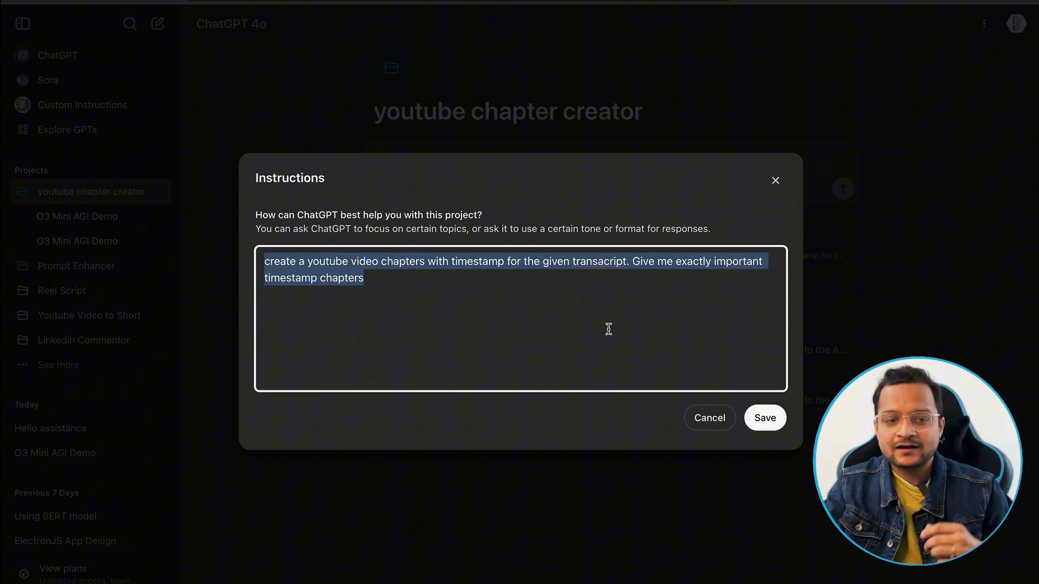
pyautogui.click(775, 180)
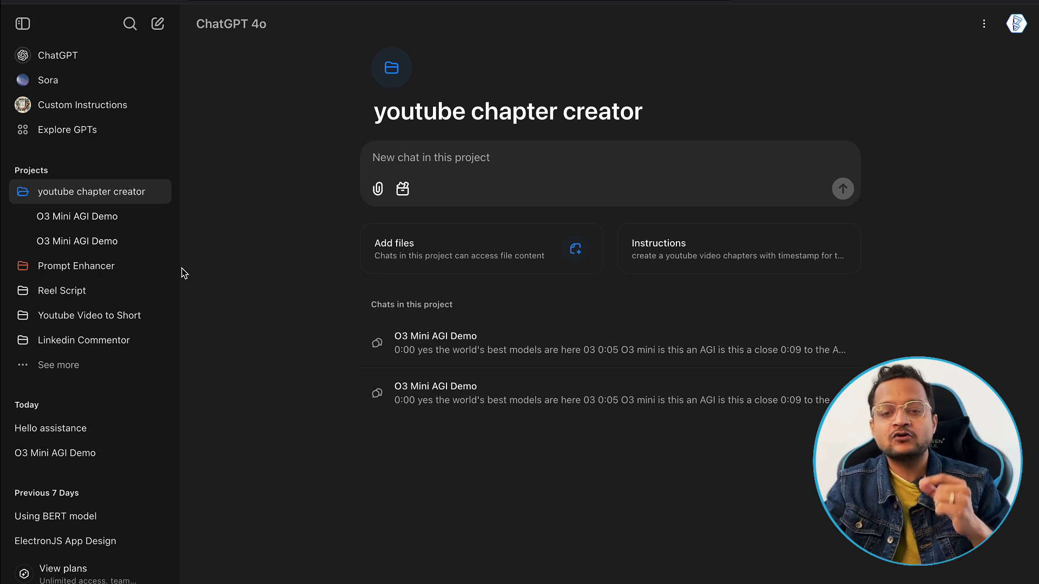
pyautogui.click(671, 268)
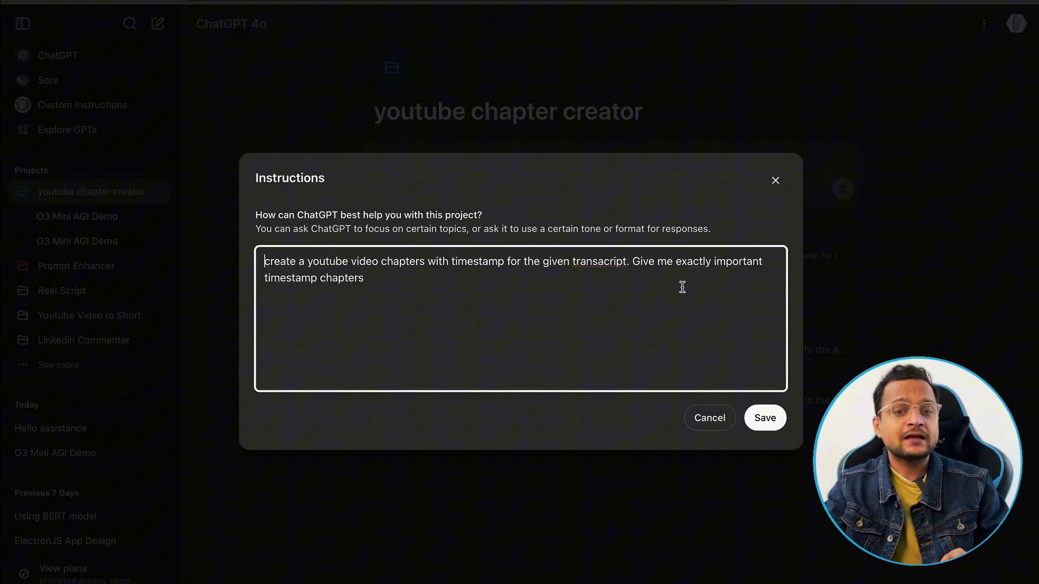
pyautogui.click(778, 180)
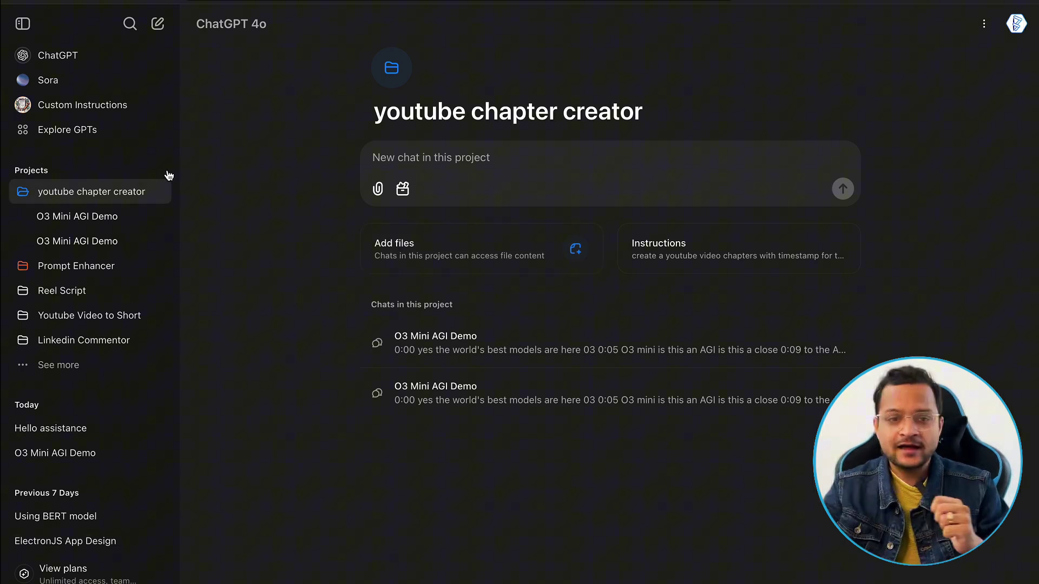
# Step: Create a new project named "XYZ client Mobile App"
pyautogui.click(161, 171)
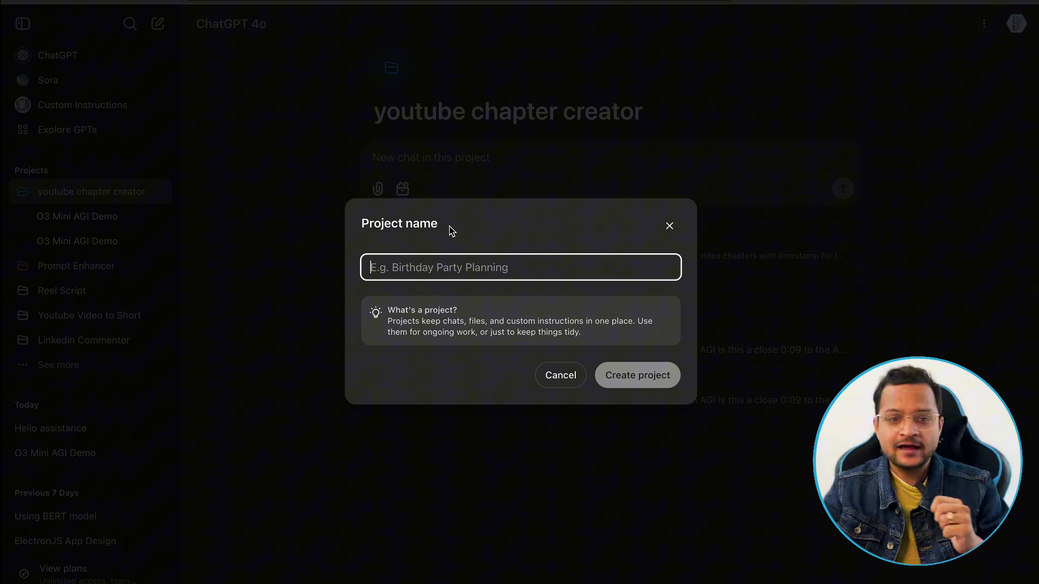
pyautogui.write('X')
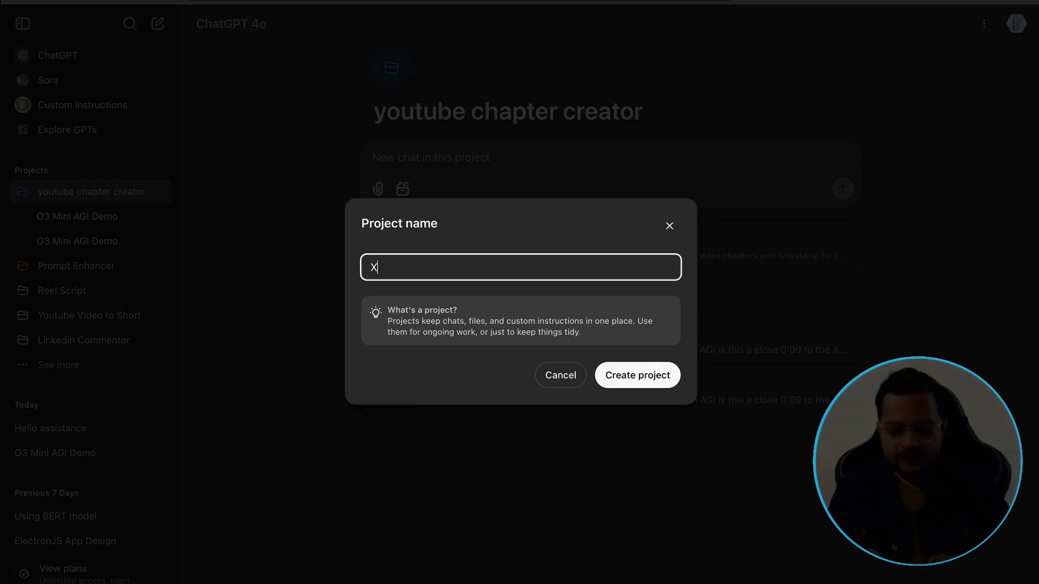
pyautogui.write('YZ client ')
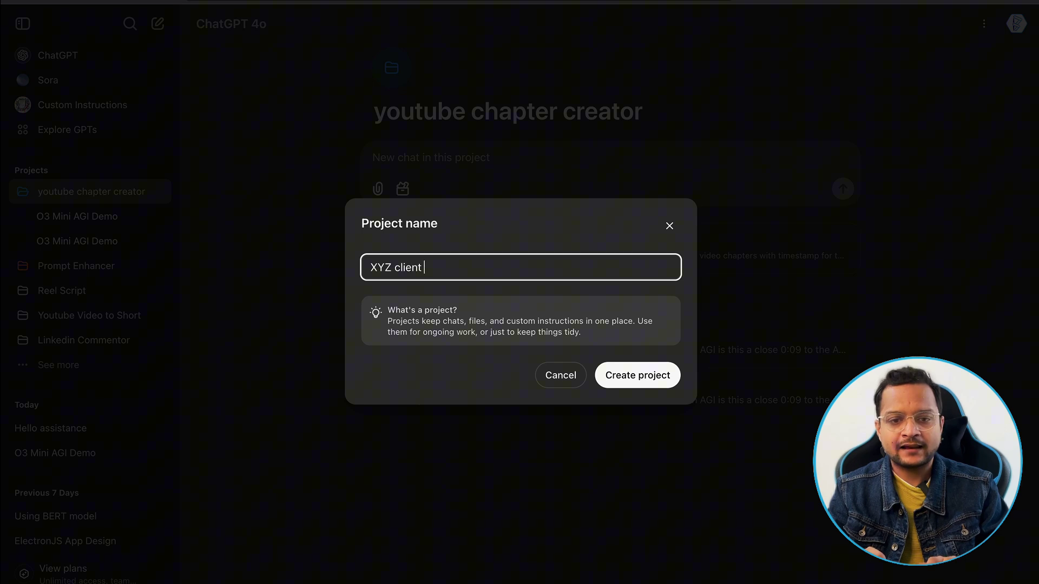
pyautogui.write('Mobile App')
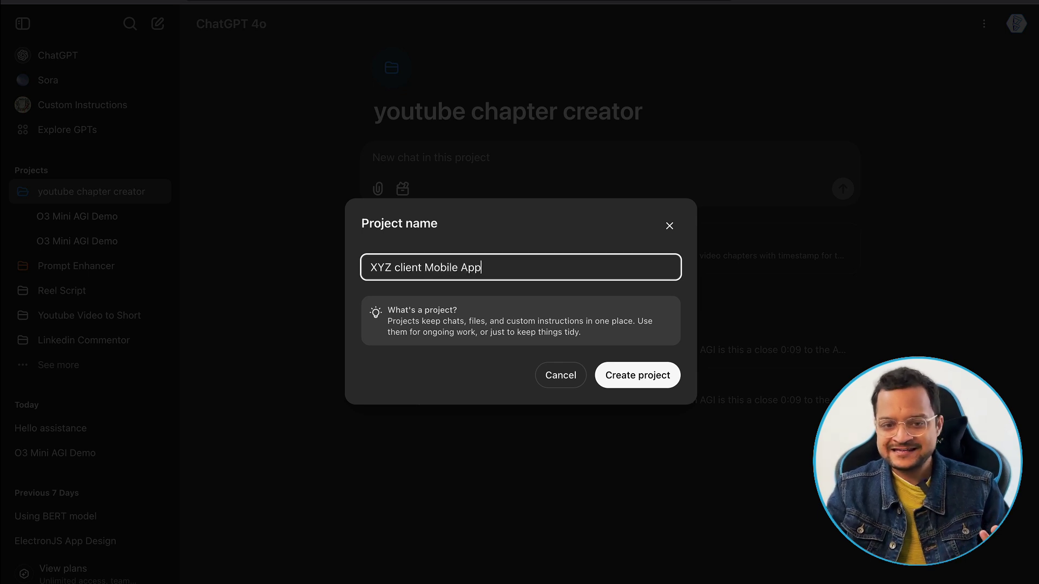
pyautogui.click(618, 375)
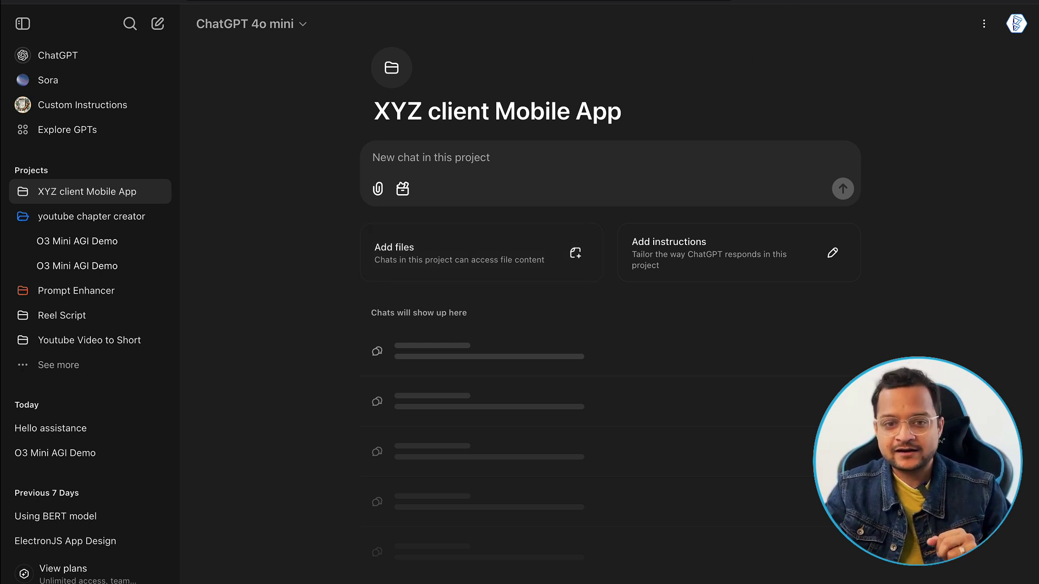
# Step: Switch to the "ChatGPT Project Demo" document in Google Docs, look through its sections, and download it as a PDF to Downloads
pyautogui.click(866, 1)
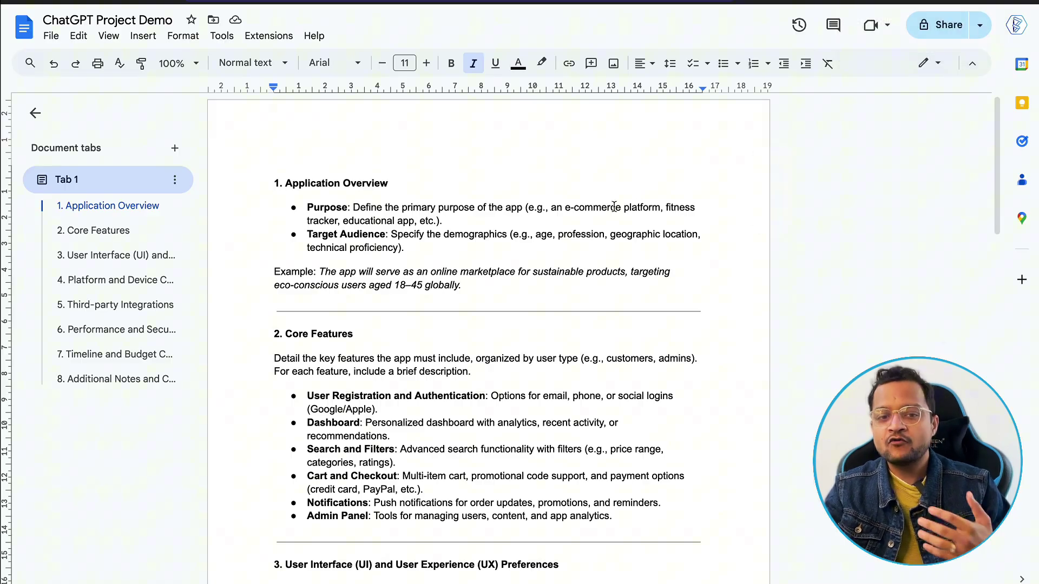
pyautogui.scroll(-20, 614, 208)
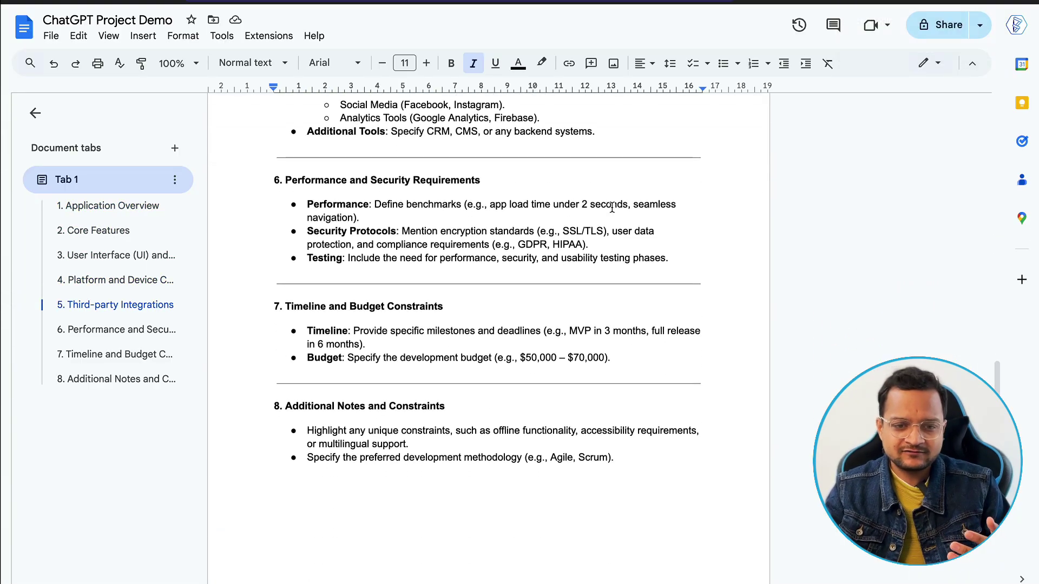
pyautogui.scroll(-5, 611, 207)
pyautogui.scroll(20, 611, 207)
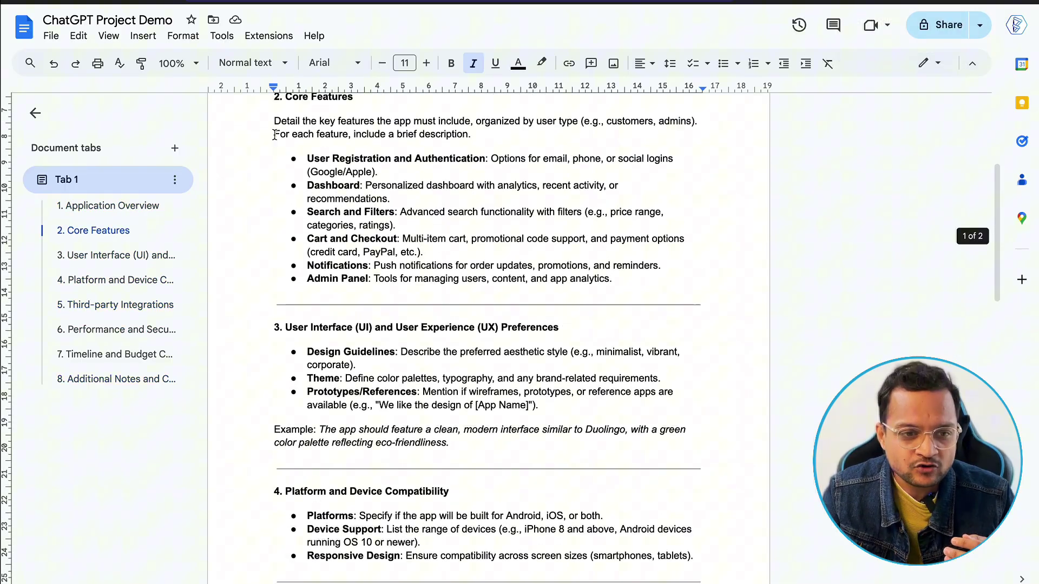
pyautogui.click(51, 43)
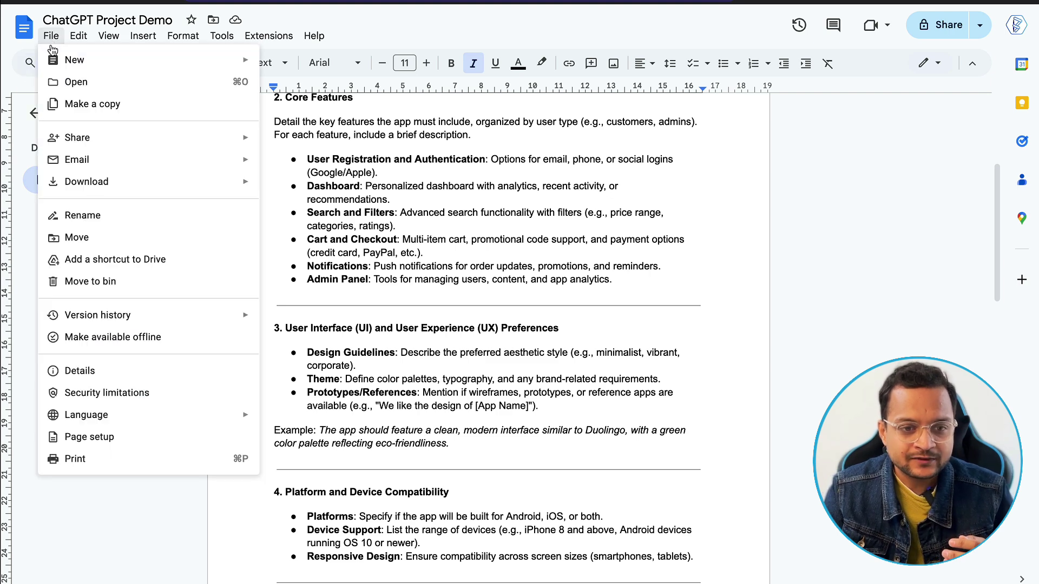
pyautogui.moveTo(105, 182)
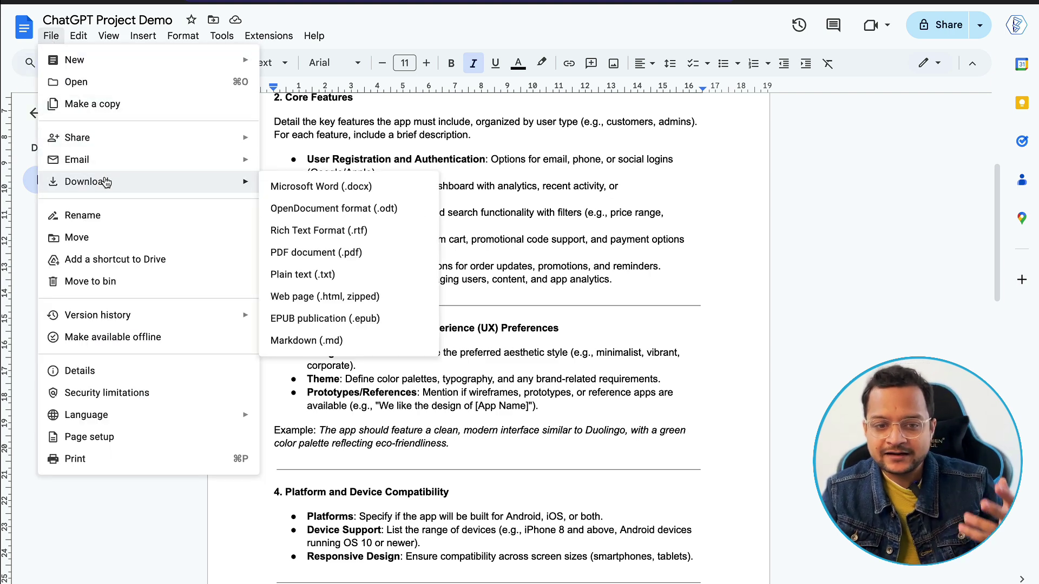
pyautogui.click(361, 263)
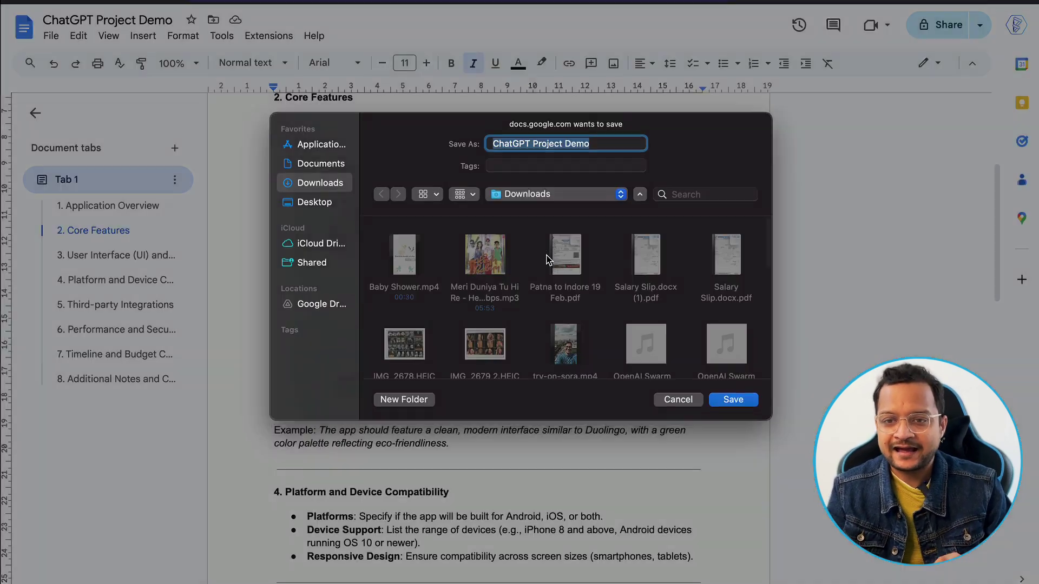
pyautogui.press('Return')
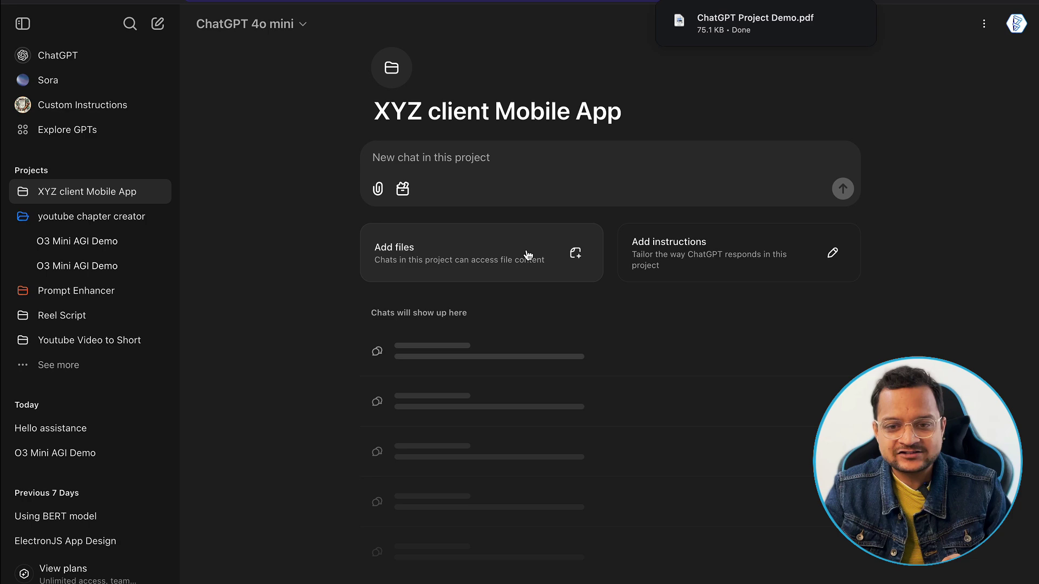
# Step: Add "ChatGPT Project Demo.pdf" from Downloads to the files of the XYZ client Mobile App project in ChatGPT
pyautogui.click(519, 255)
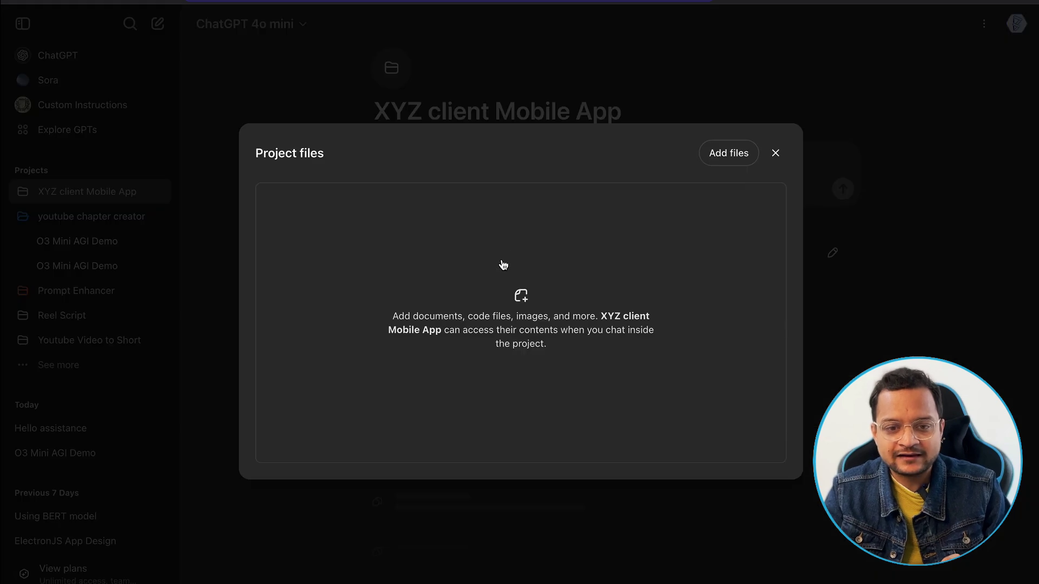
pyautogui.click(502, 264)
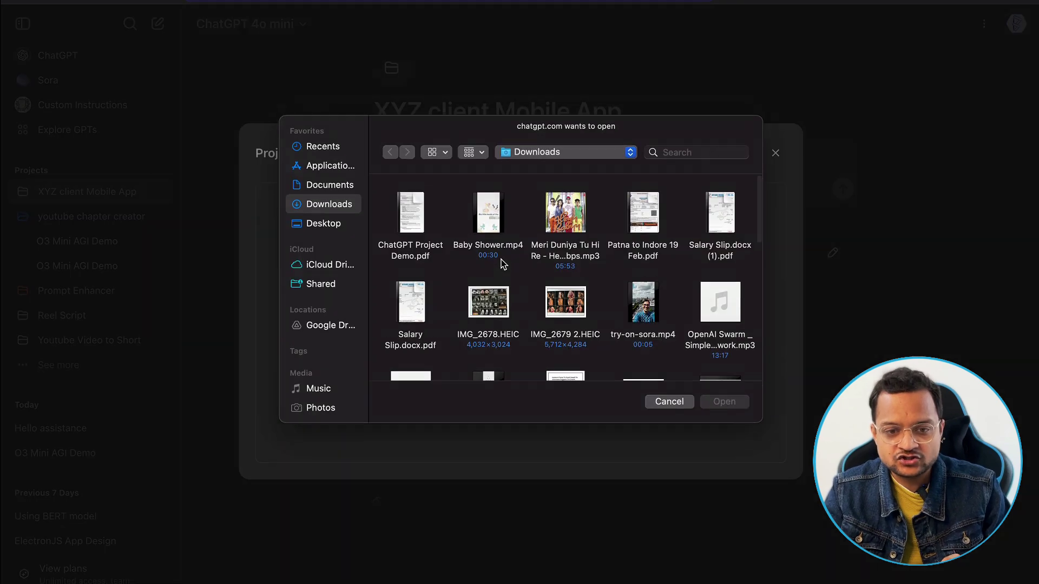
pyautogui.doubleClick(411, 226)
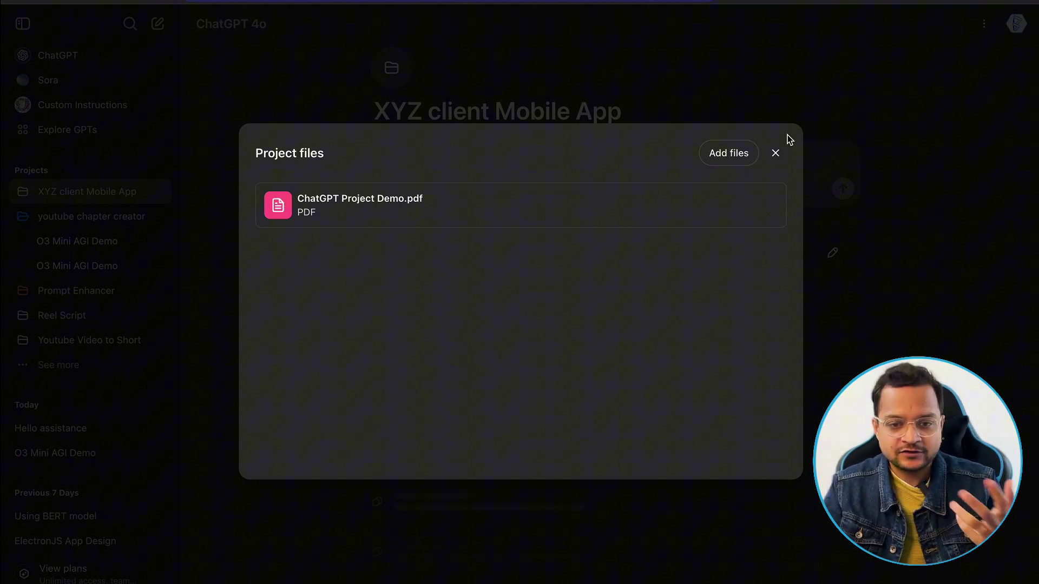
pyautogui.click(776, 153)
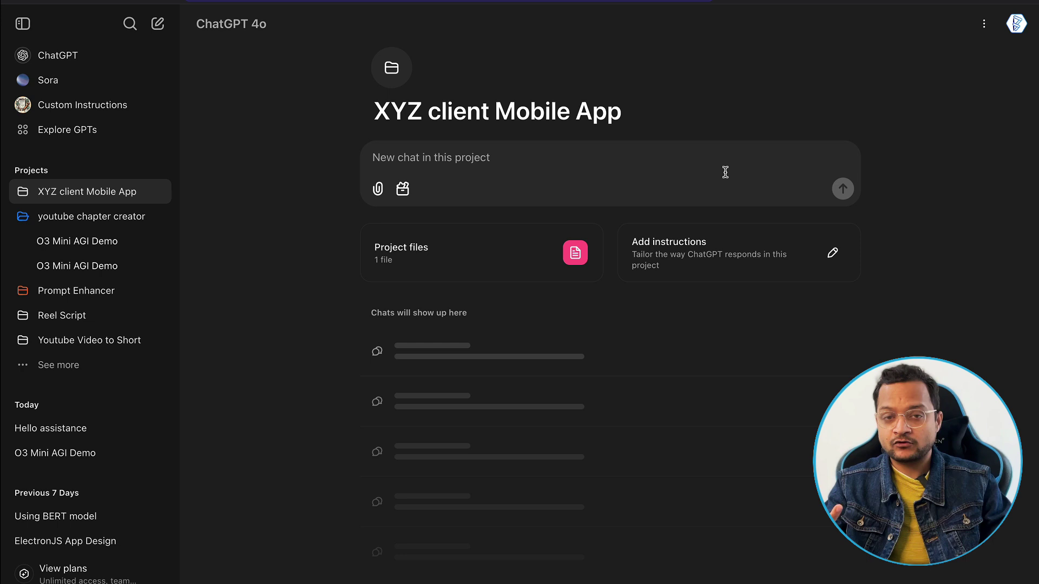
# Step: Ask "what this project is all about ?" in a new chat of the XYZ client Mobile App project and read through the answer
pyautogui.click(611, 164)
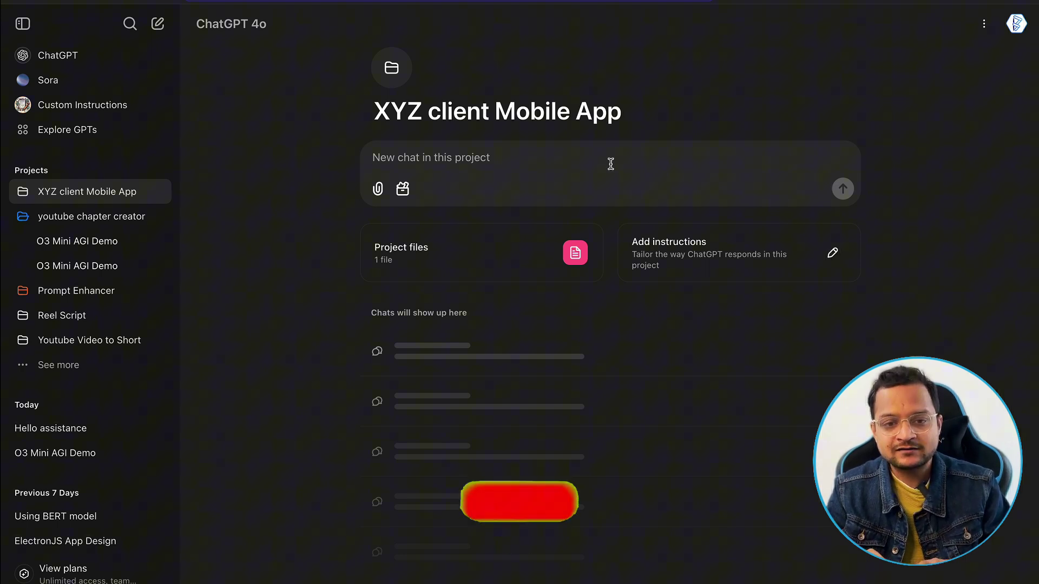
pyautogui.write('what this projec')
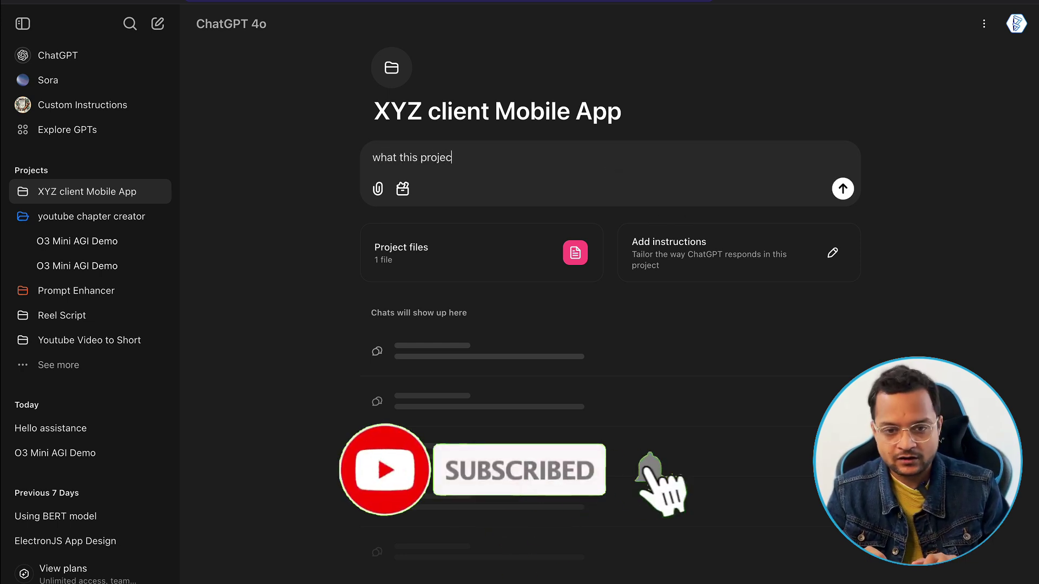
pyautogui.write('t is all about ?')
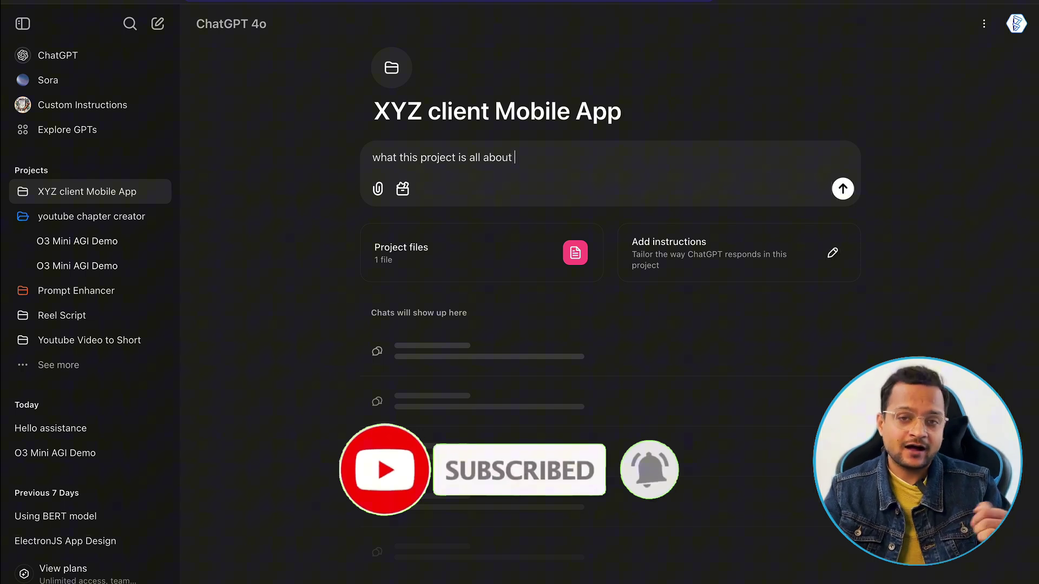
pyautogui.press('Return')
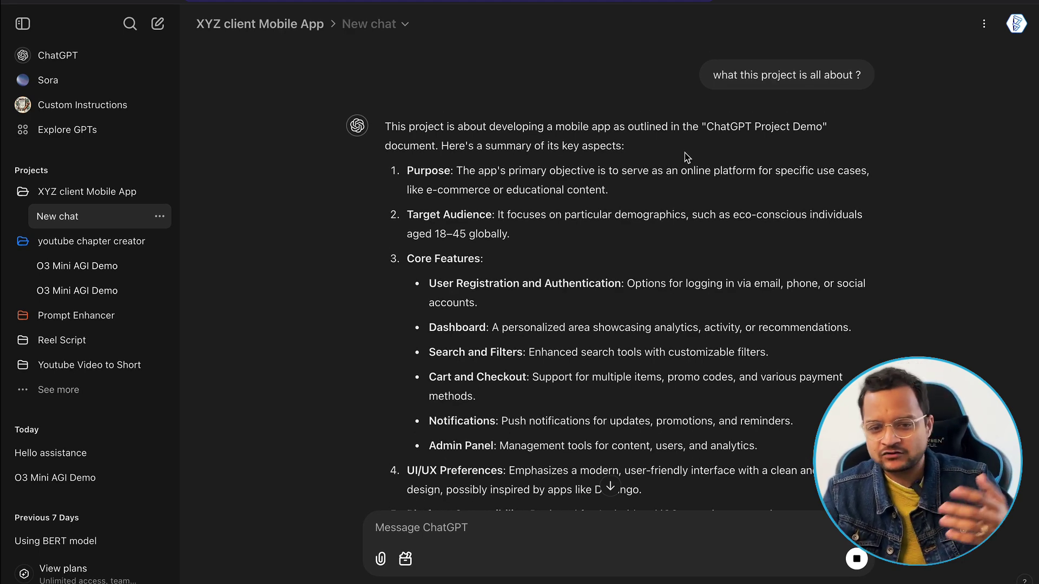
pyautogui.scroll(-6, 671, 184)
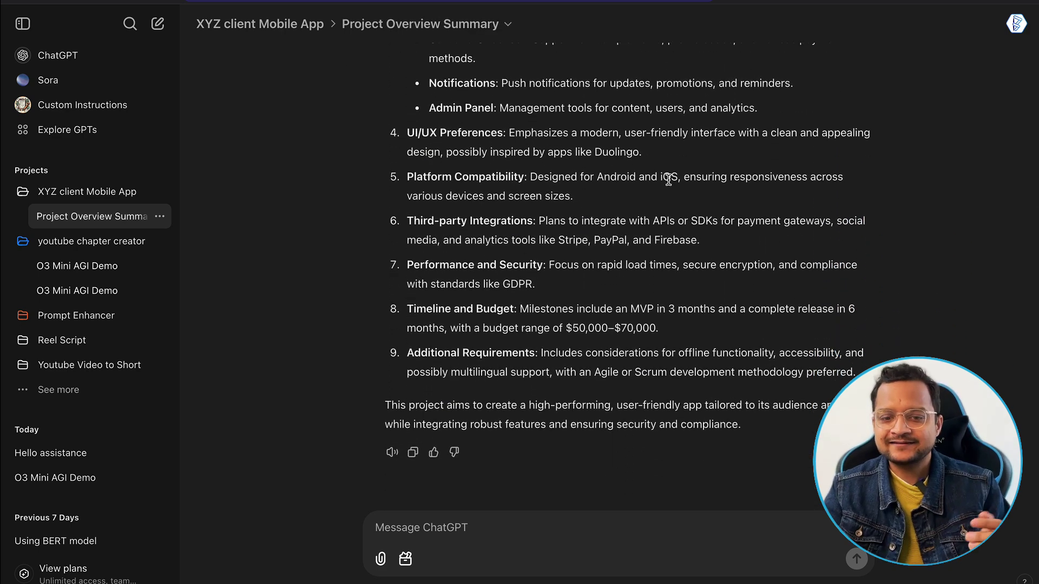
pyautogui.scroll(6, 779, 416)
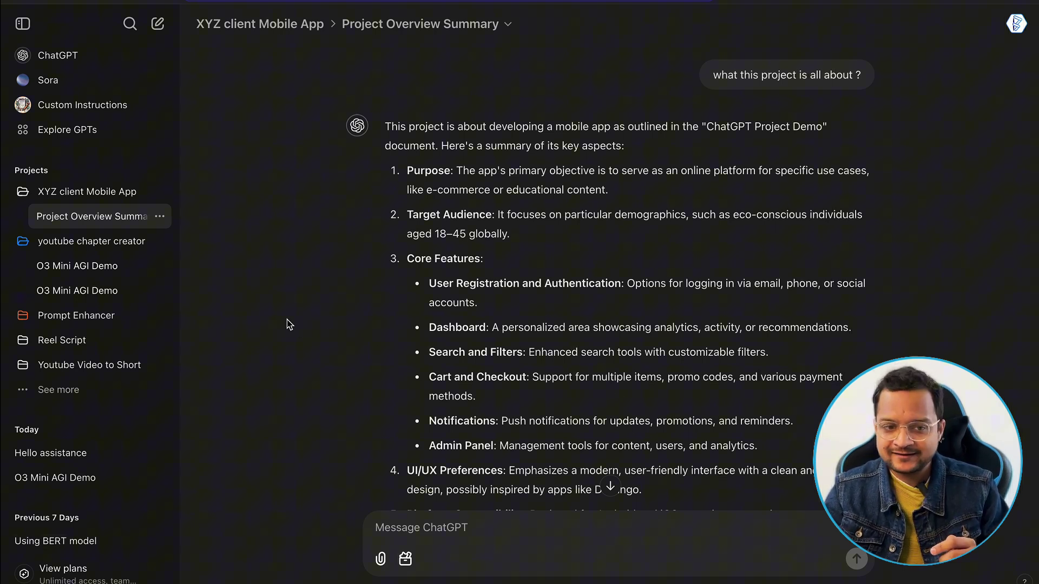
# Step: Return to the XYZ client Mobile App project and send "create a database schema for this application" in another new chat
pyautogui.click(91, 192)
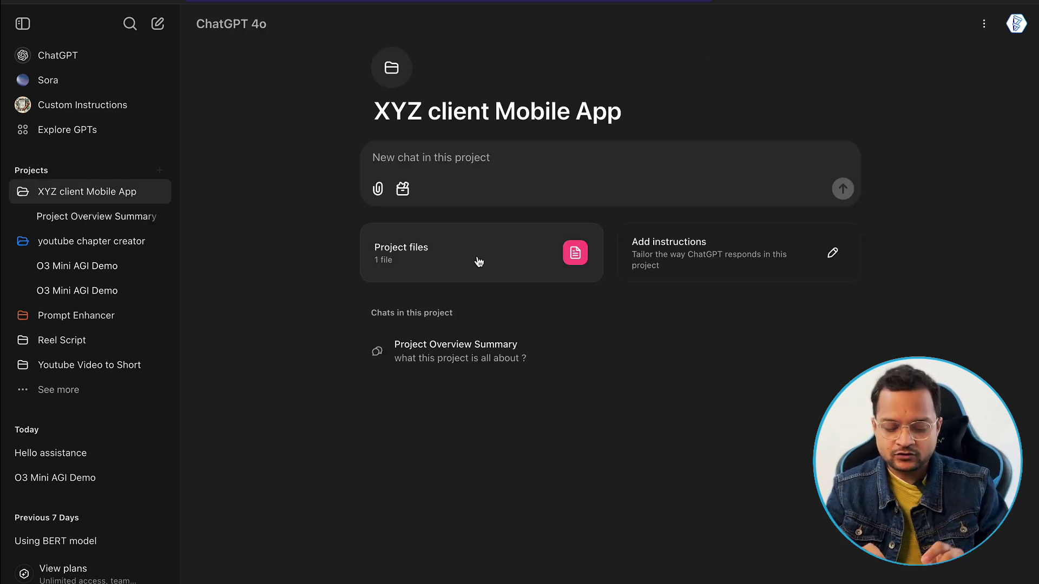
pyautogui.click(528, 167)
pyautogui.write('c')
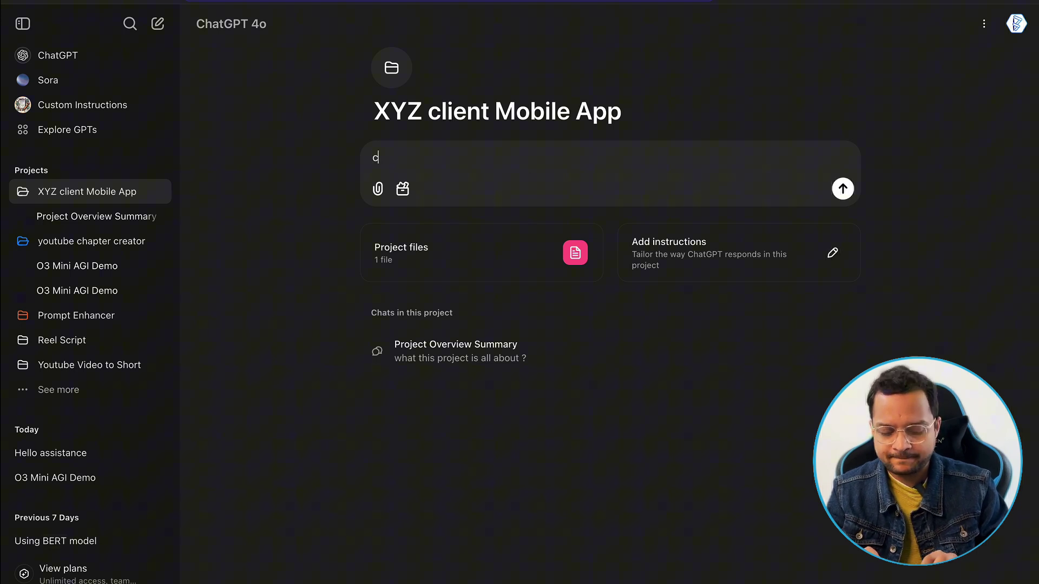
pyautogui.write('reate a databas')
pyautogui.press('BackSpace')
pyautogui.write('da')
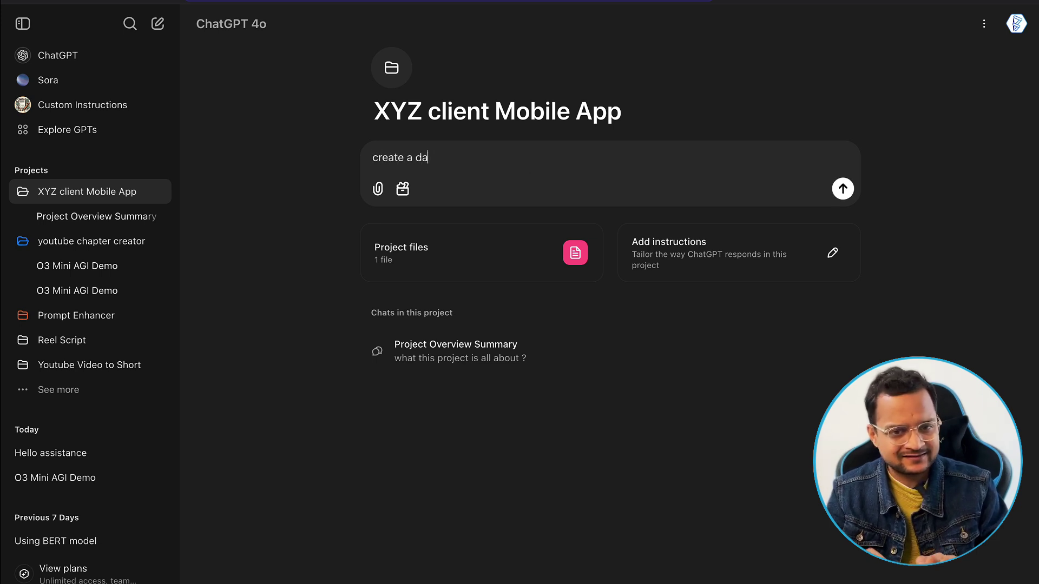
pyautogui.write('tabase schema fo')
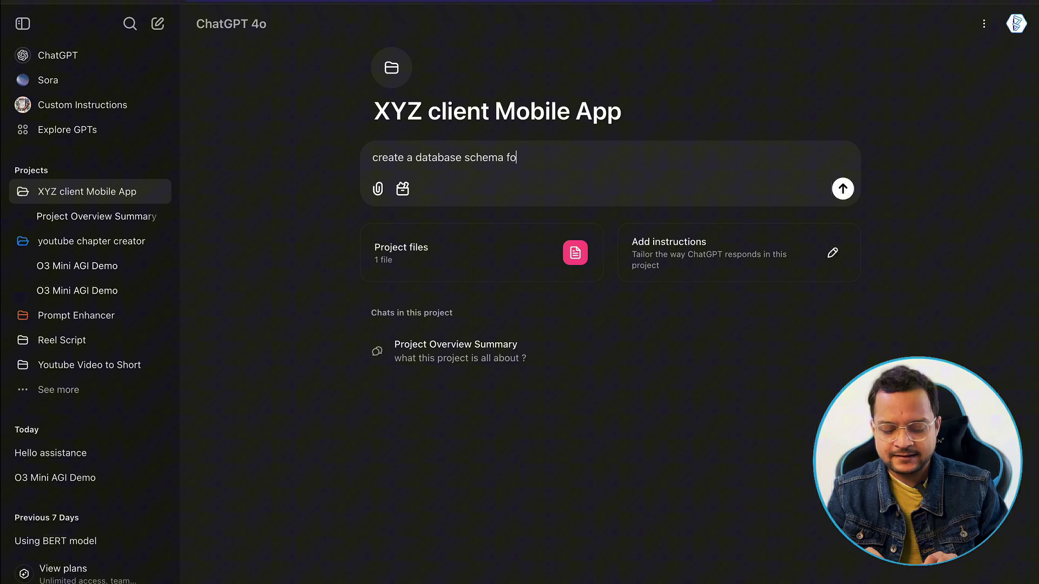
pyautogui.write('r this application')
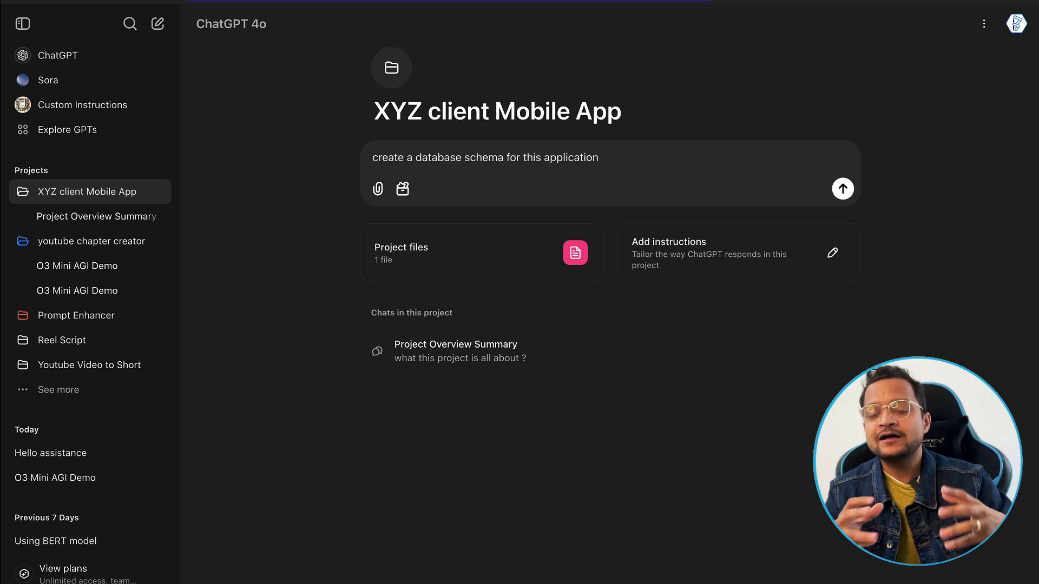
pyautogui.press('Return')
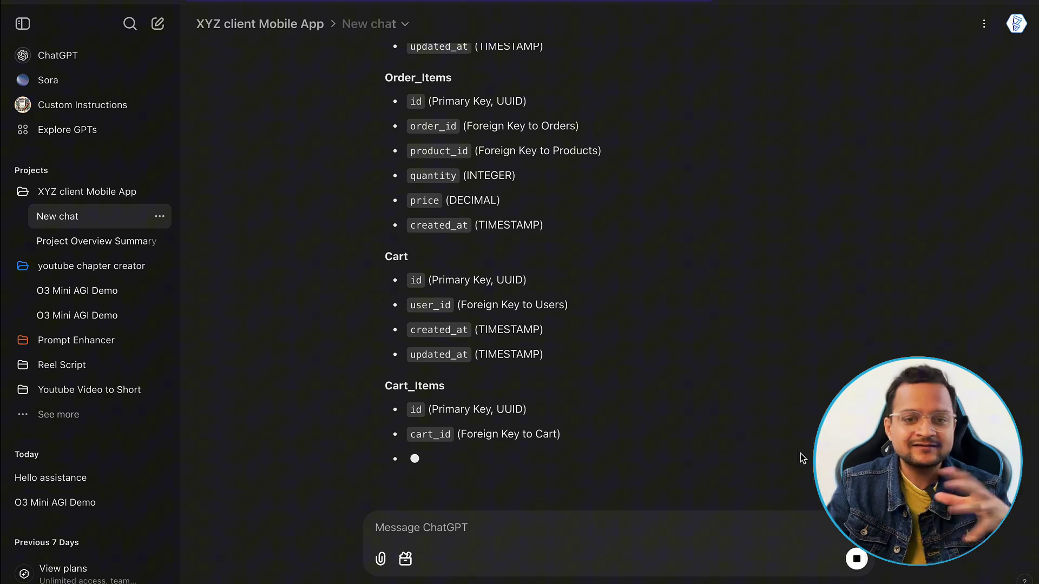
# Step: Review the schema response from its beginning to the newest lines, and stop its generation
pyautogui.scroll(20, 800, 453)
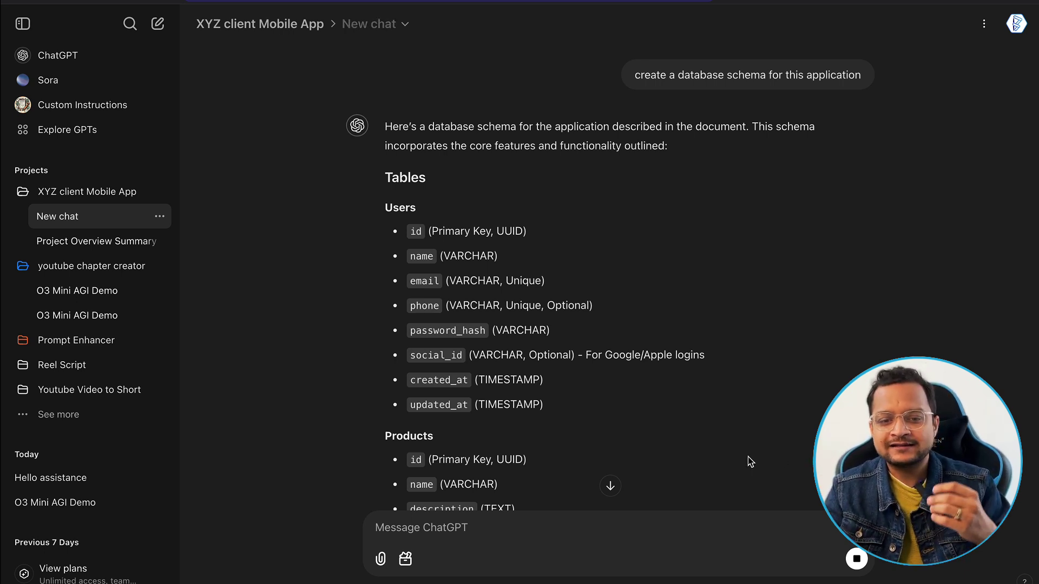
pyautogui.click(609, 486)
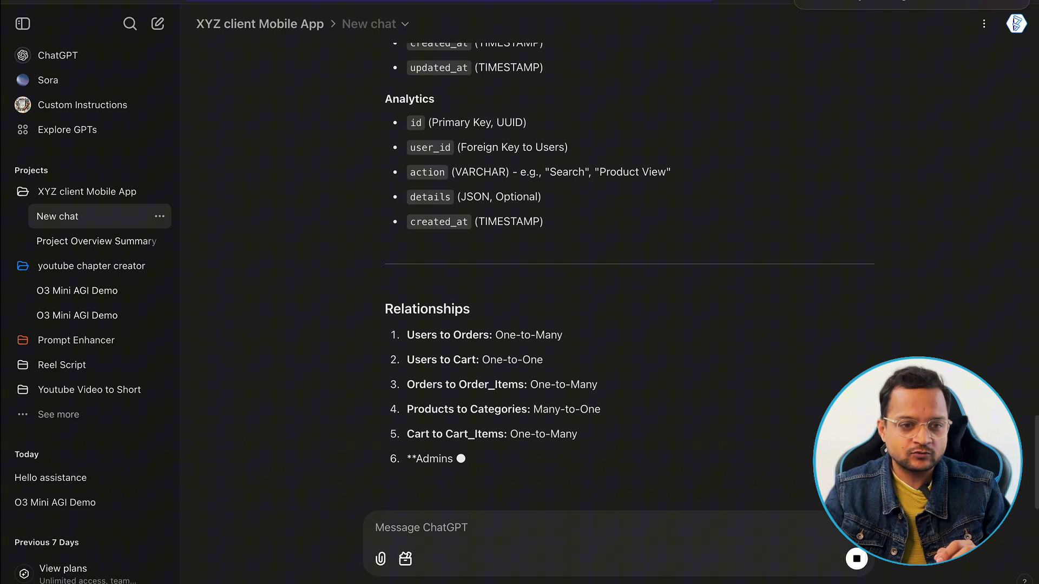
pyautogui.click(857, 559)
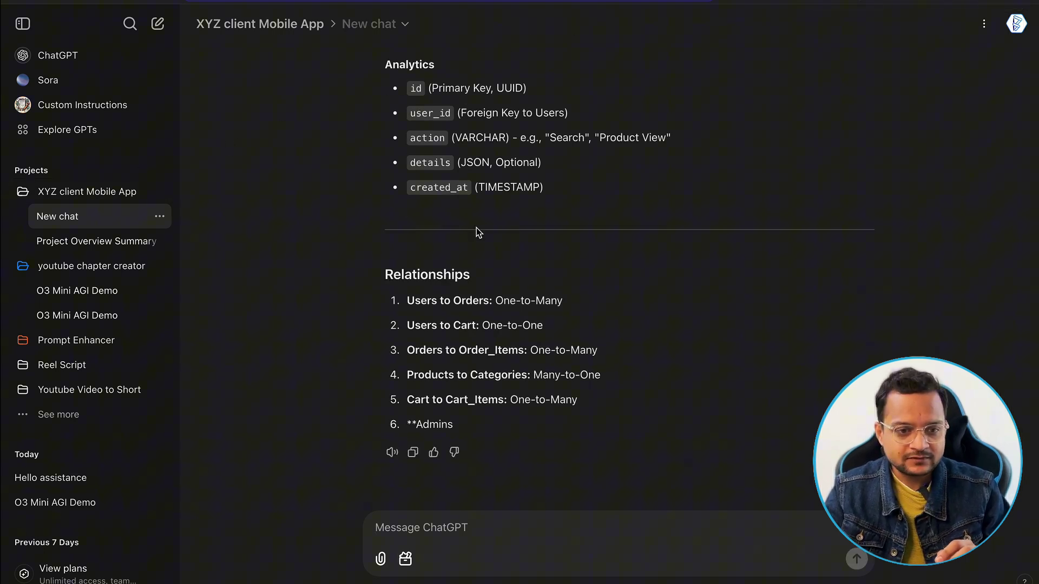
# Step: Save the XYZ client Mobile App project instructions as "always respond in a canvas if the response include any code or anything technical"
pyautogui.click(109, 199)
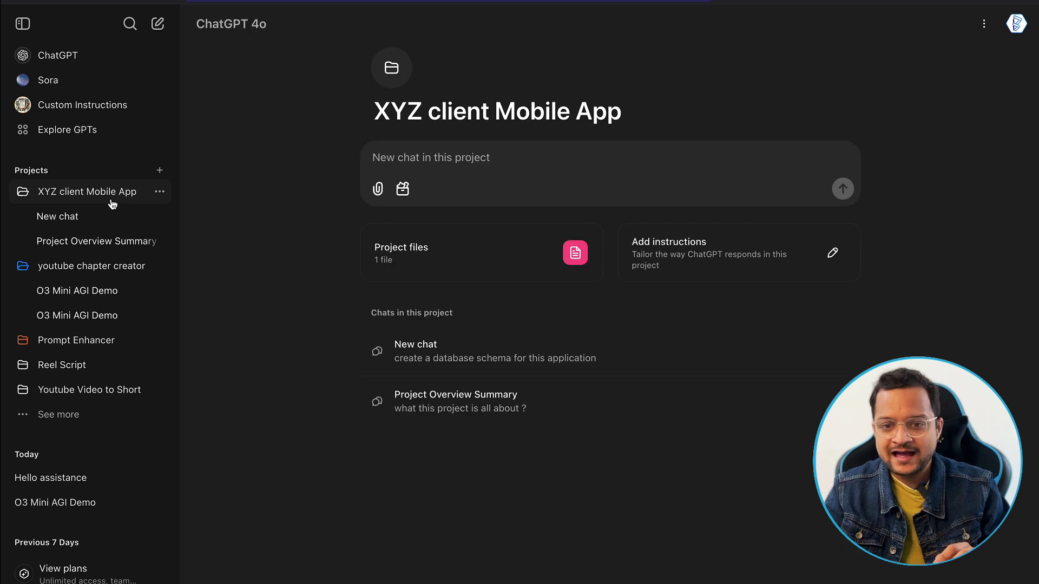
pyautogui.click(628, 261)
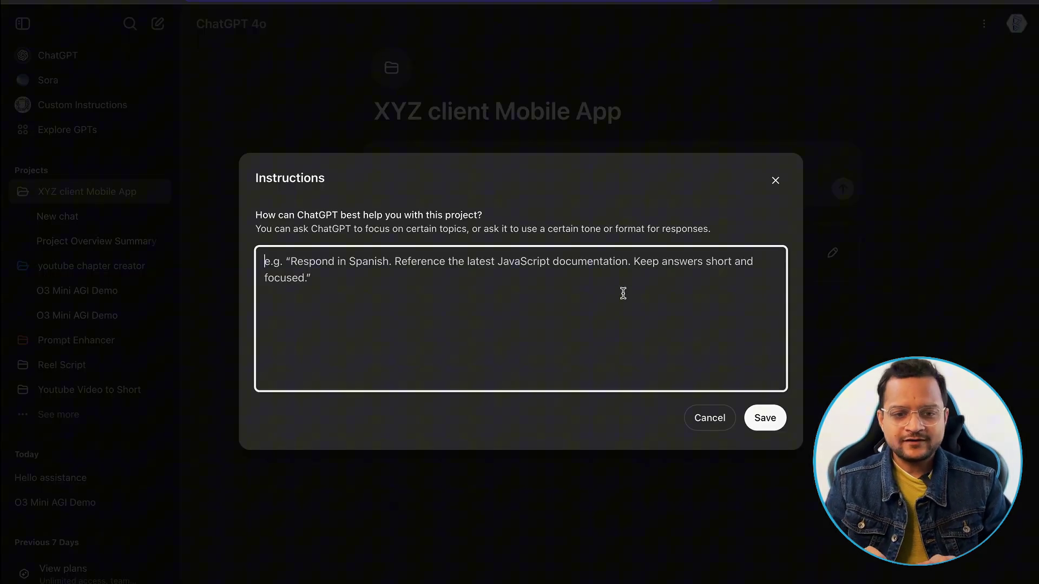
pyautogui.write('always res')
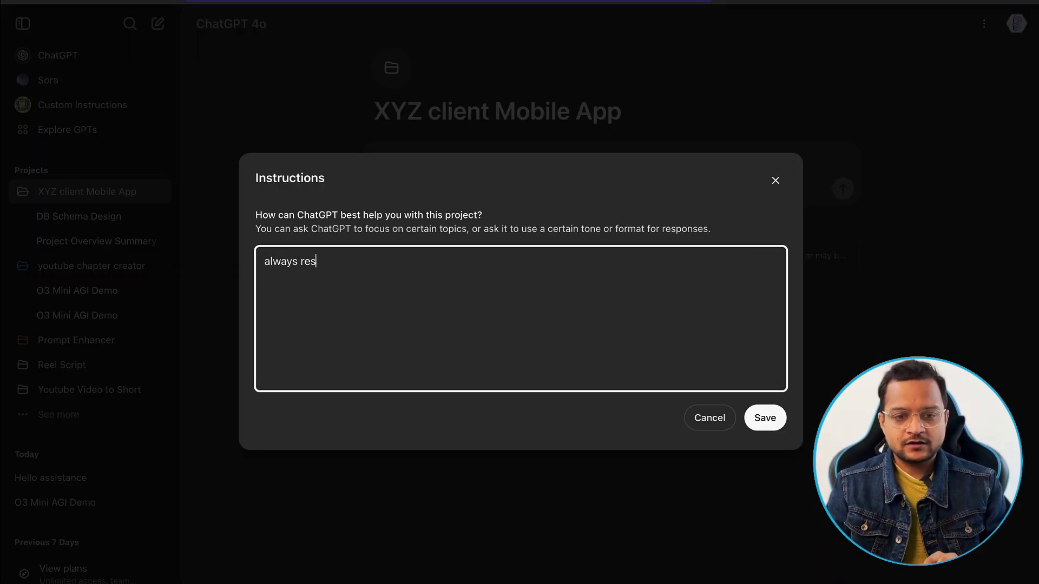
pyautogui.write('ponse')
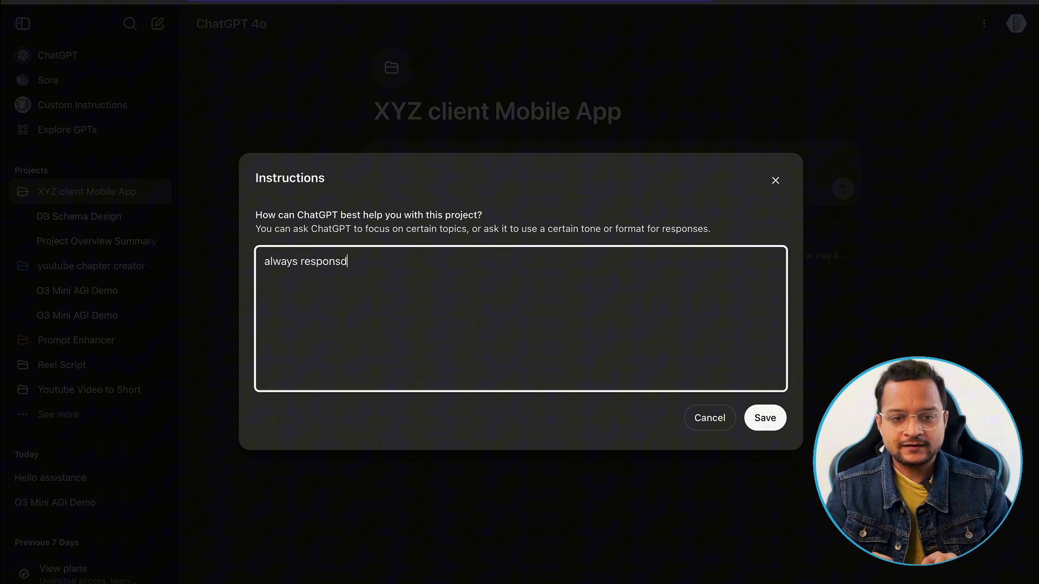
pyautogui.press('BackSpace')
pyautogui.press('BackSpace')
pyautogui.write('d in ')
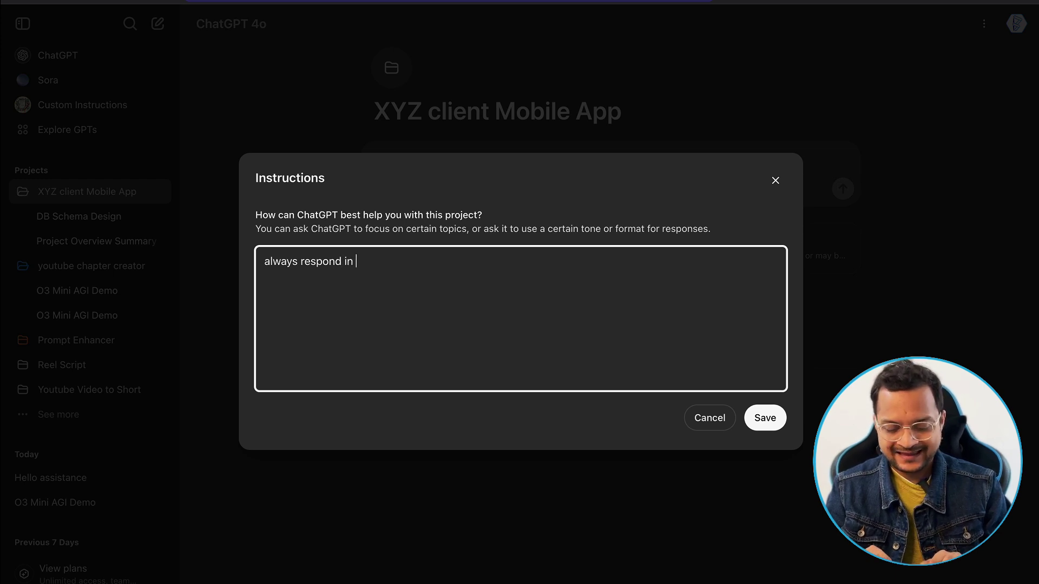
pyautogui.write('a canvas')
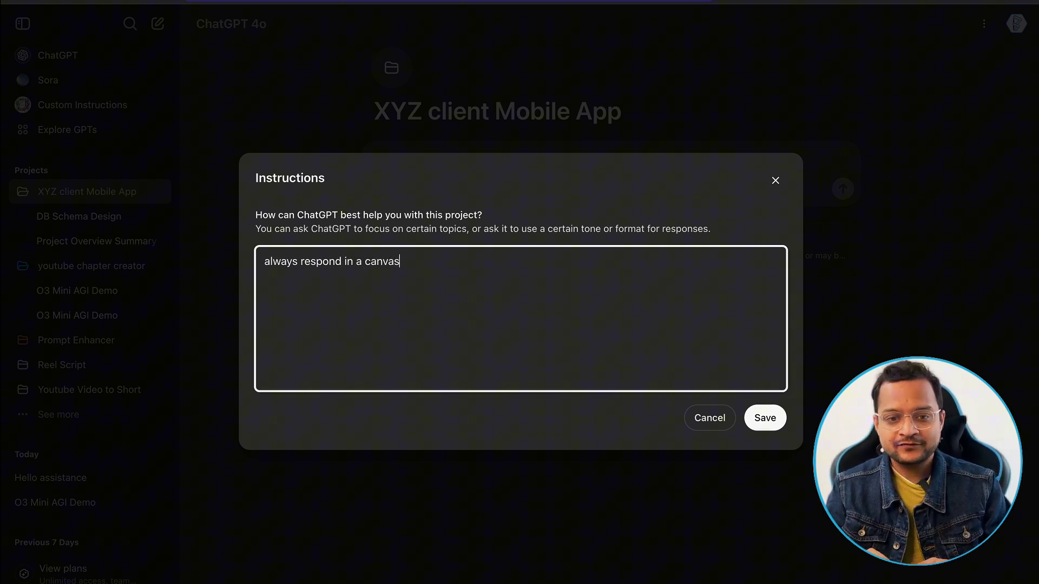
pyautogui.write(' if the')
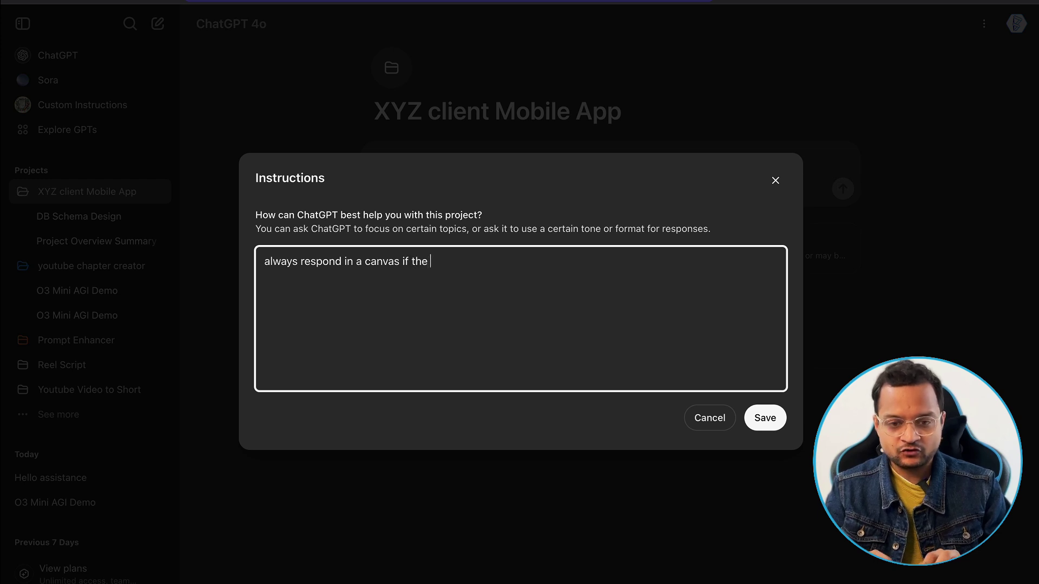
pyautogui.write(' response')
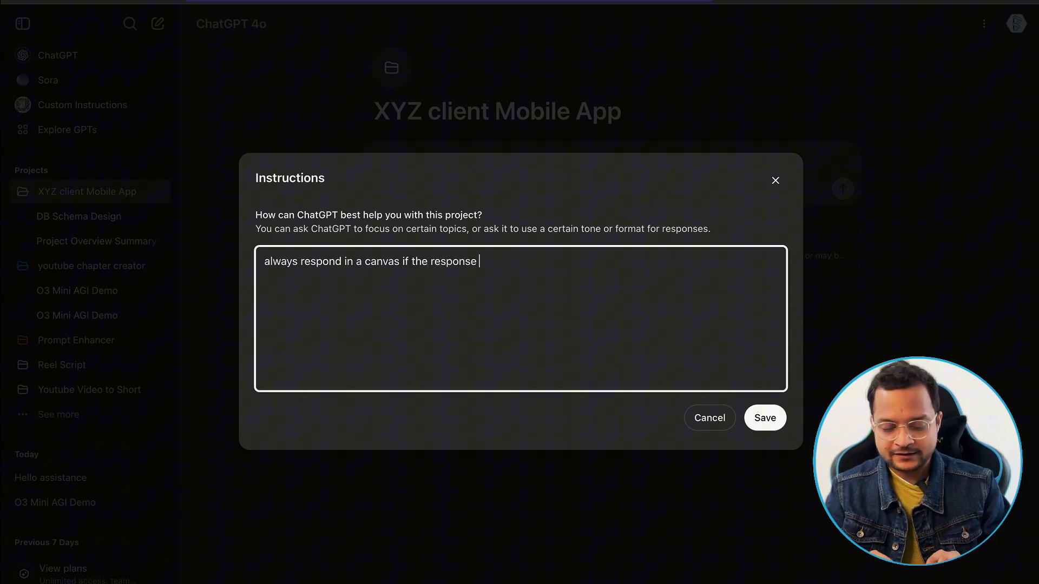
pyautogui.write(' include a')
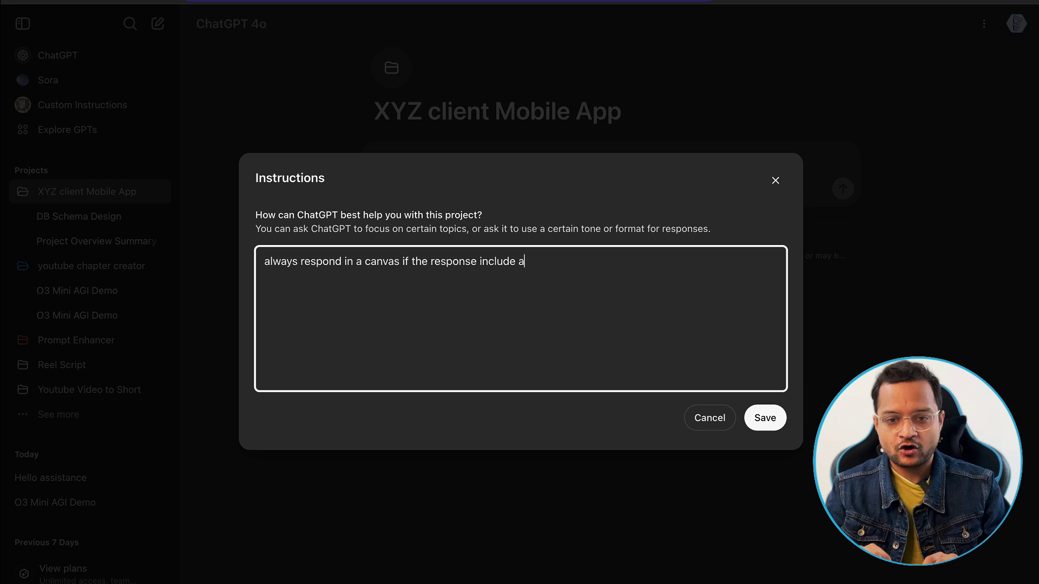
pyautogui.write('ny code or a')
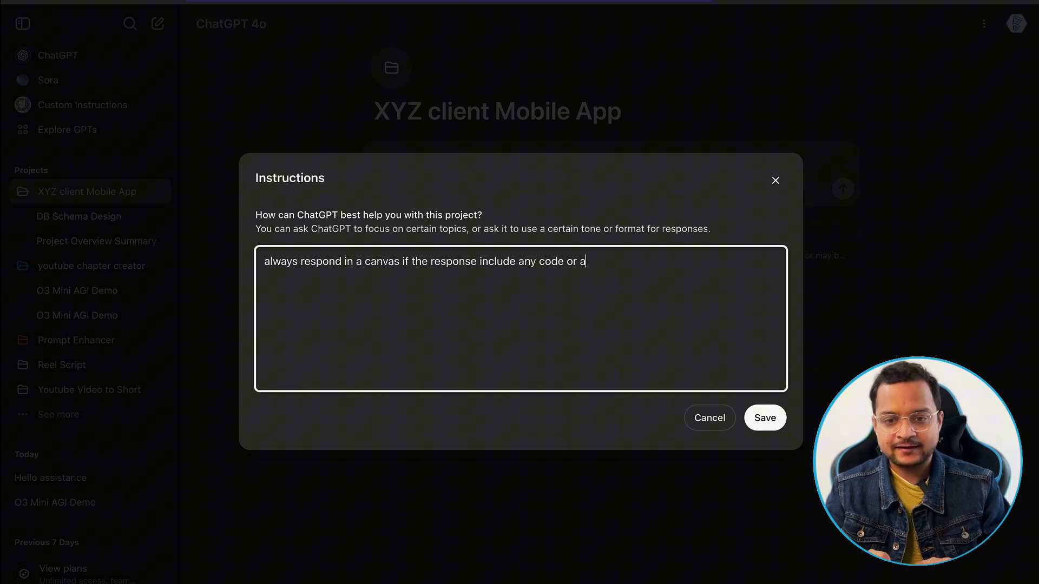
pyautogui.write('nything tech')
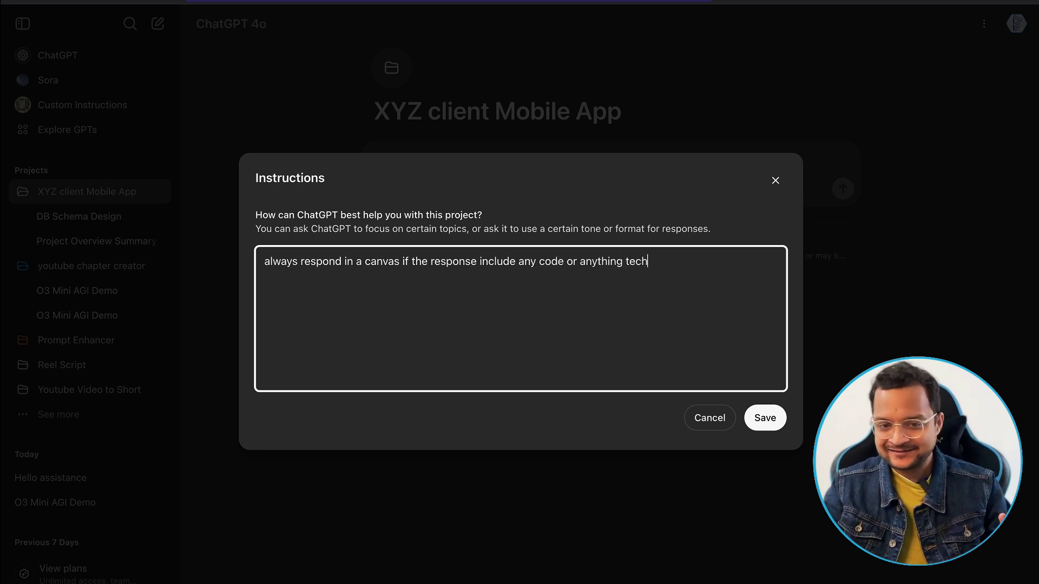
pyautogui.write('nical')
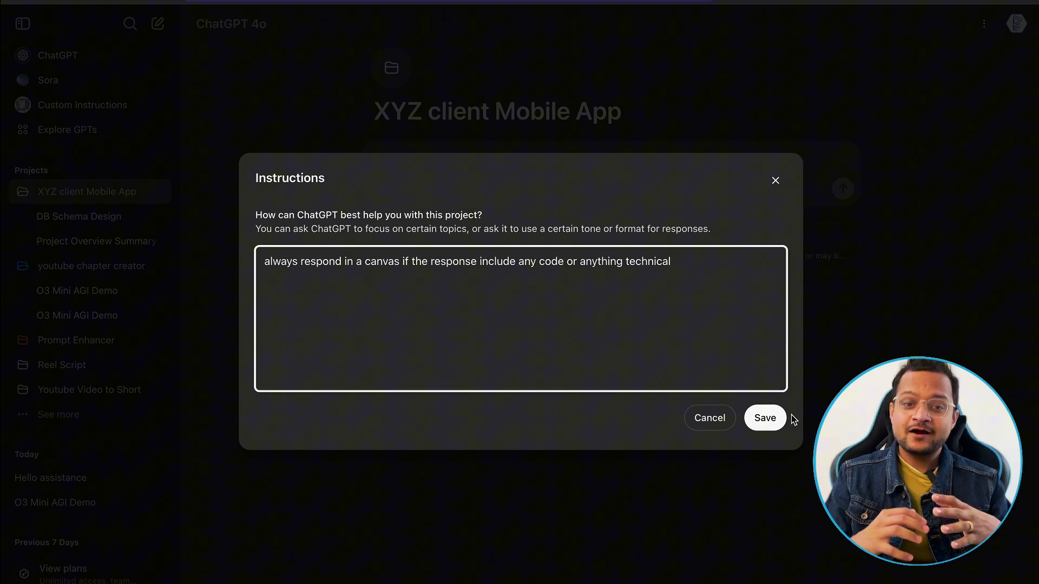
pyautogui.click(771, 419)
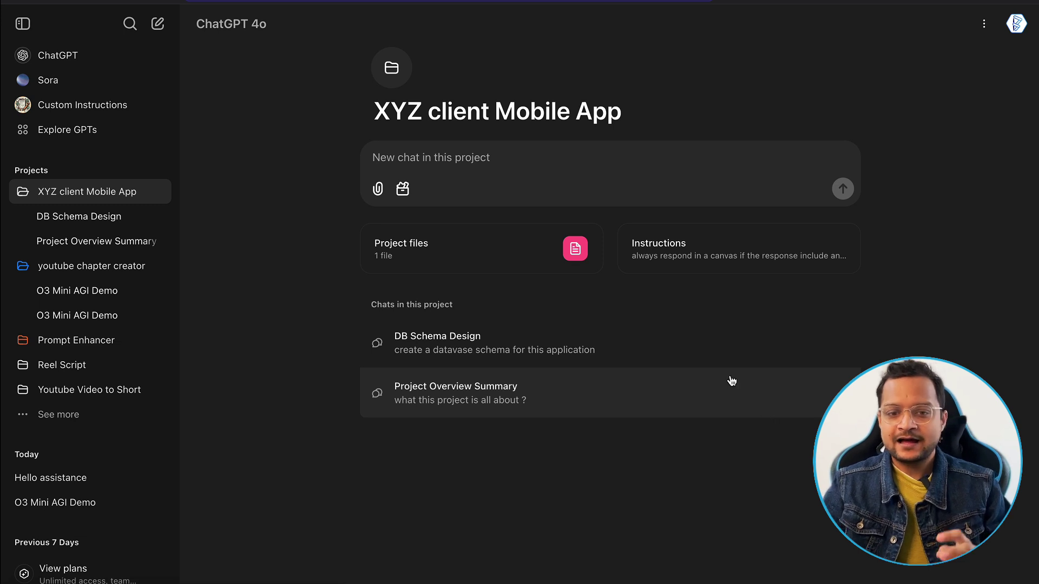
# Step: Send "create a datavase schema for this application" in a new project chat and look through the schema code generated in the canvas
pyautogui.click(538, 168)
pyautogui.write('create a datavase schema for this application')
pyautogui.press('BackSpace')
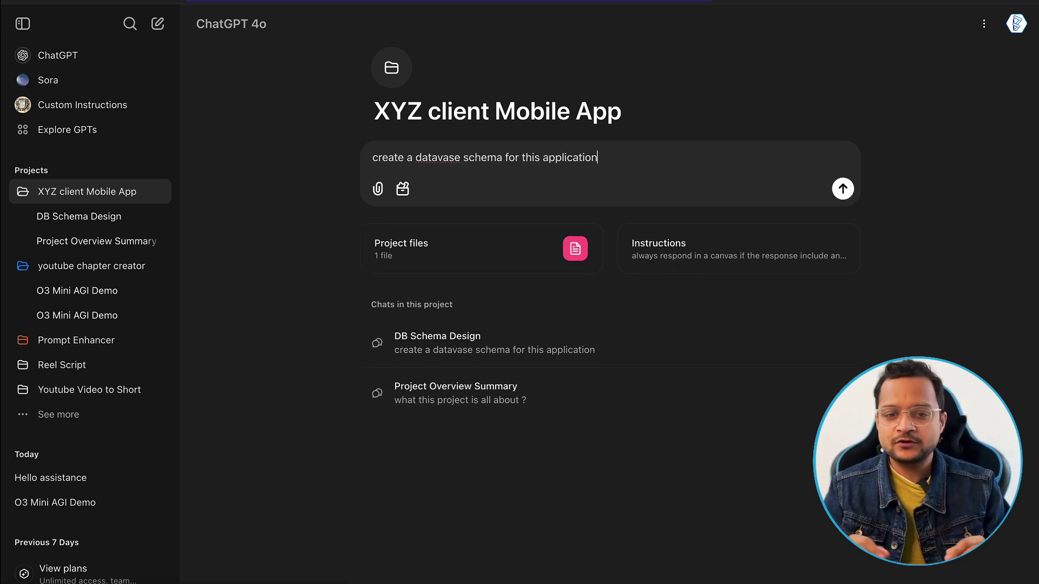
pyautogui.press('Return')
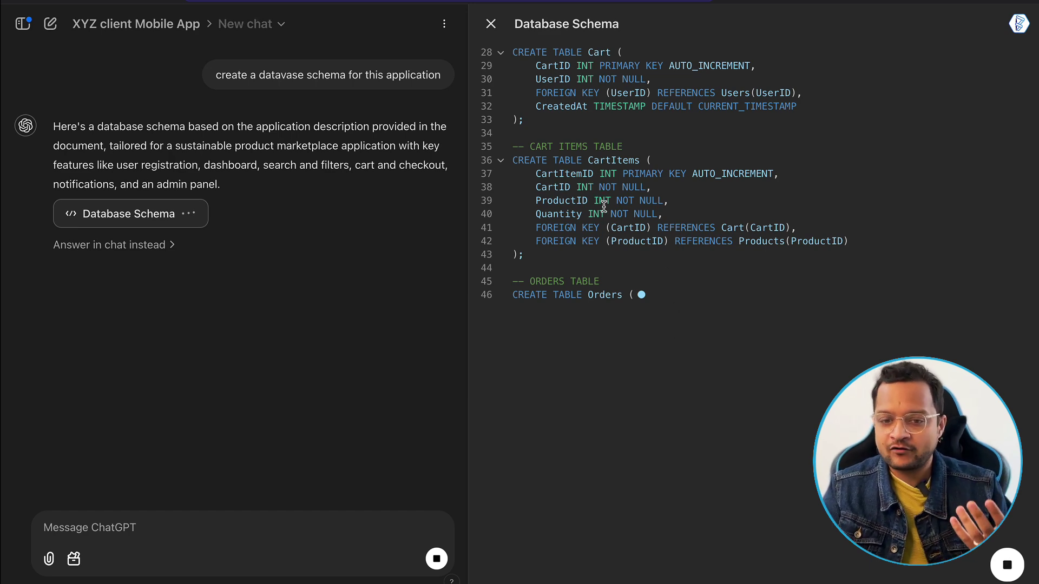
pyautogui.scroll(7, 666, 335)
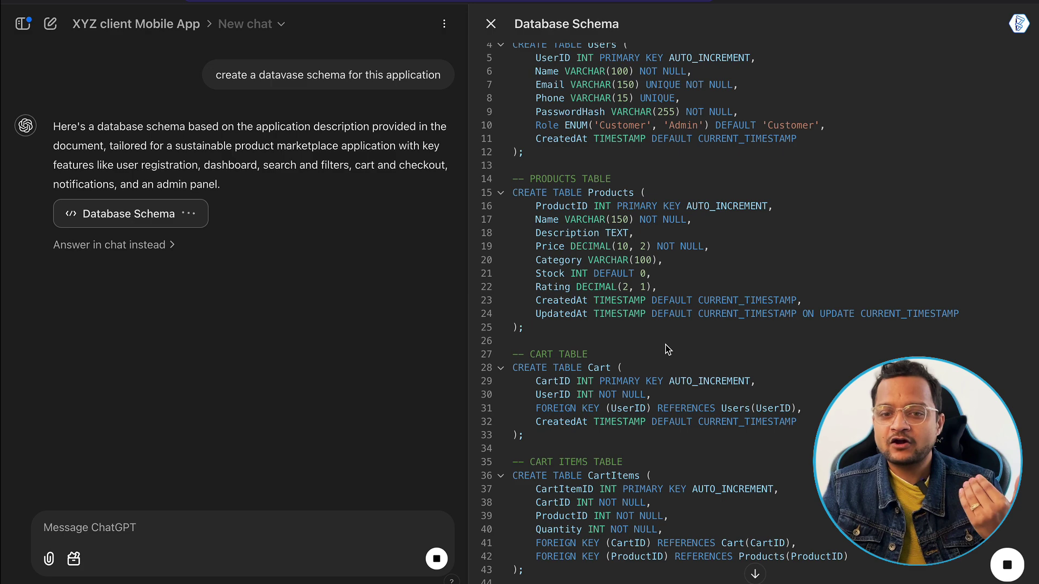
pyautogui.scroll(2, 667, 349)
pyautogui.scroll(-10, 667, 349)
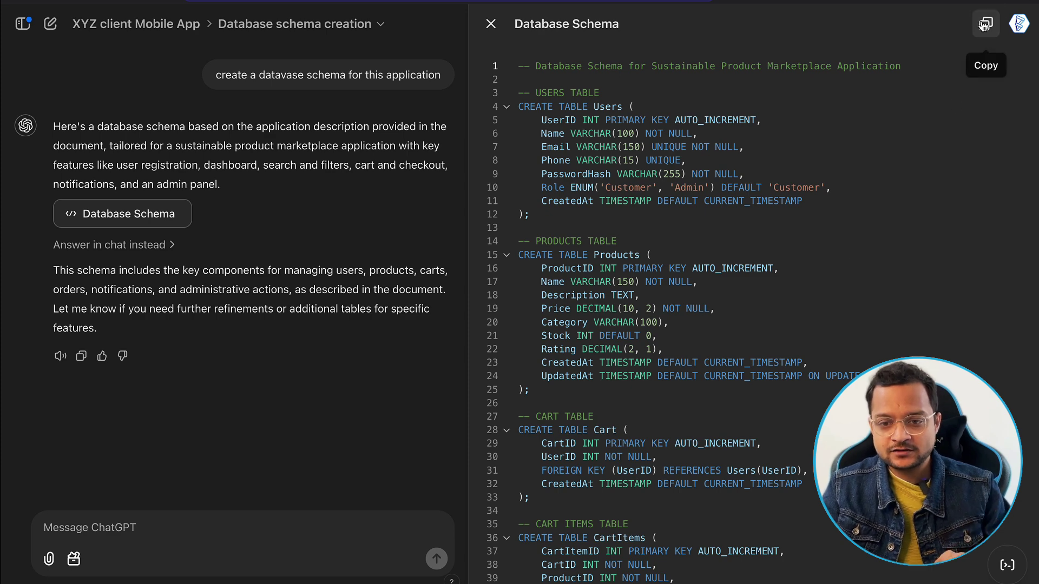
# Step: Try editing the opening line of the Products table directly in the canvas, and remove the extra bracket again
pyautogui.click(803, 260)
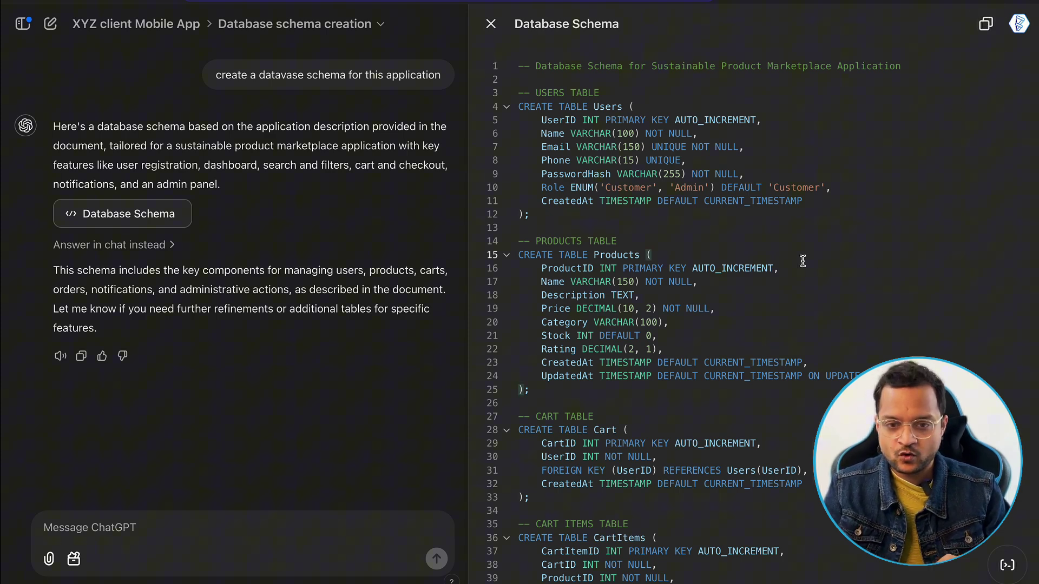
pyautogui.press('BackSpace')
pyautogui.write('(')
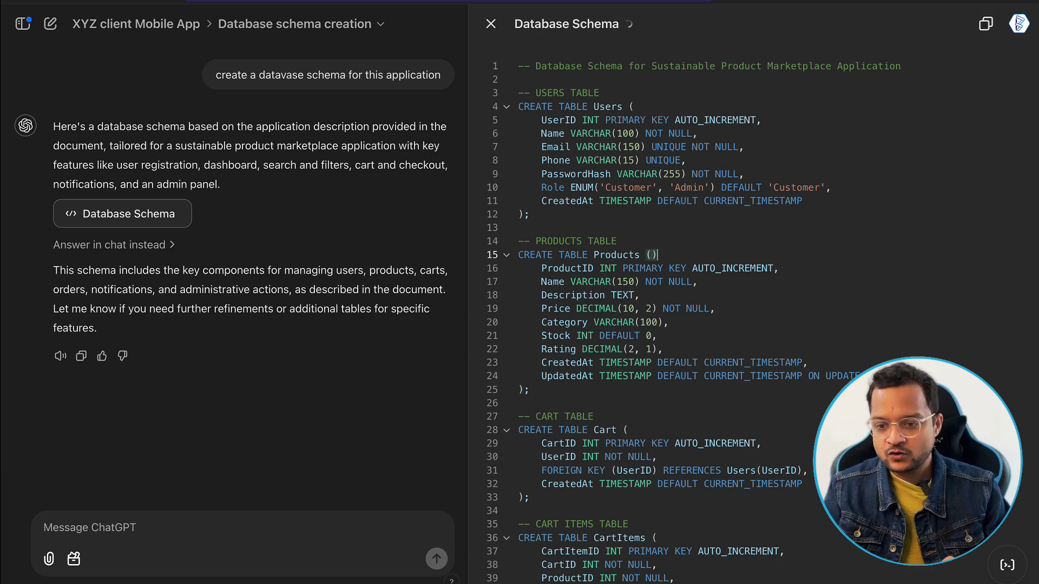
pyautogui.press('BackSpace')
pyautogui.moveTo(1004, 573)
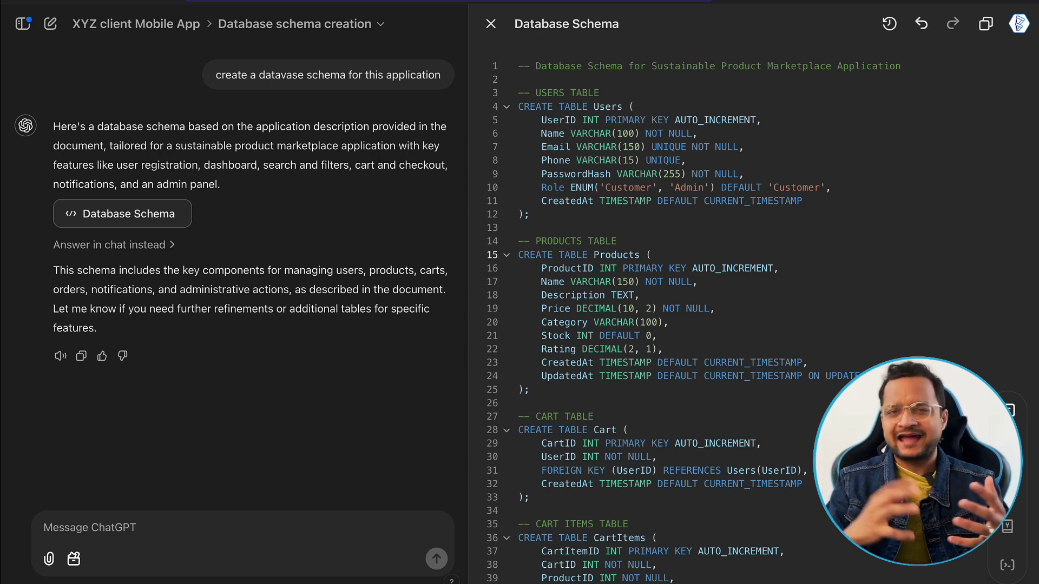
# Step: Leave the Database Schema canvas for the XYZ client Mobile App project page and check its project files
pyautogui.click(804, 333)
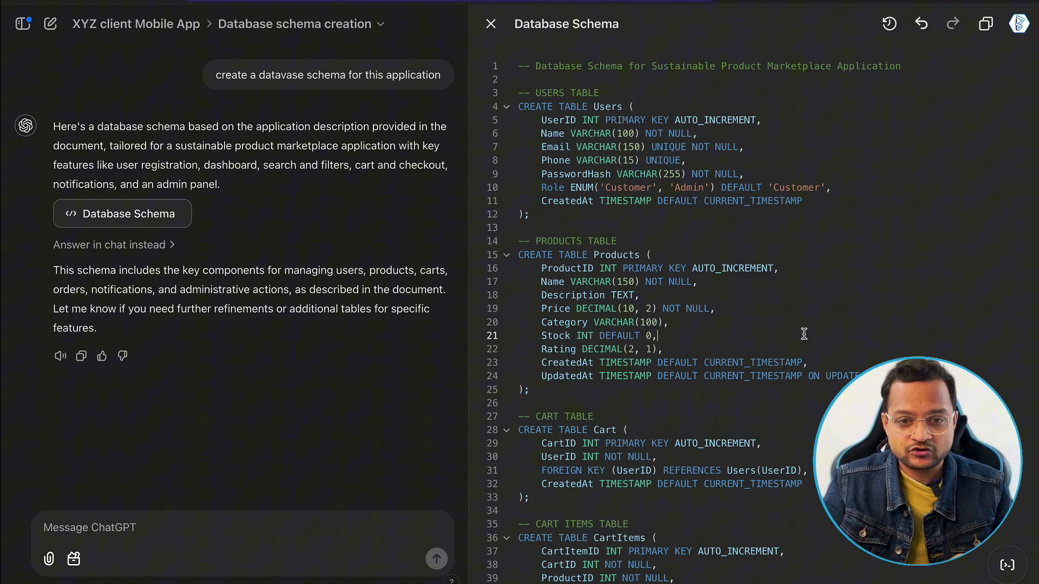
pyautogui.click(490, 29)
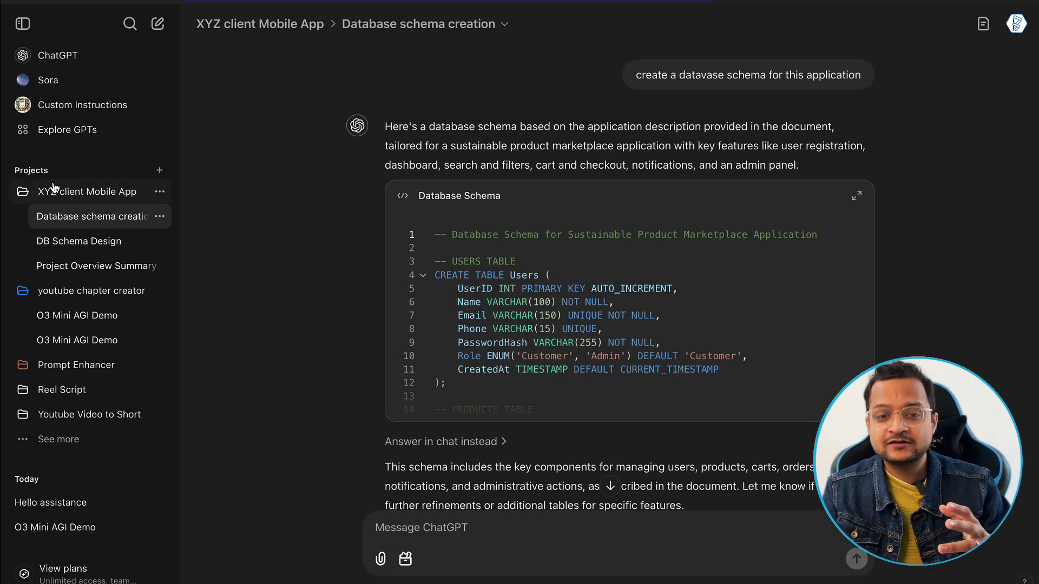
pyautogui.click(53, 191)
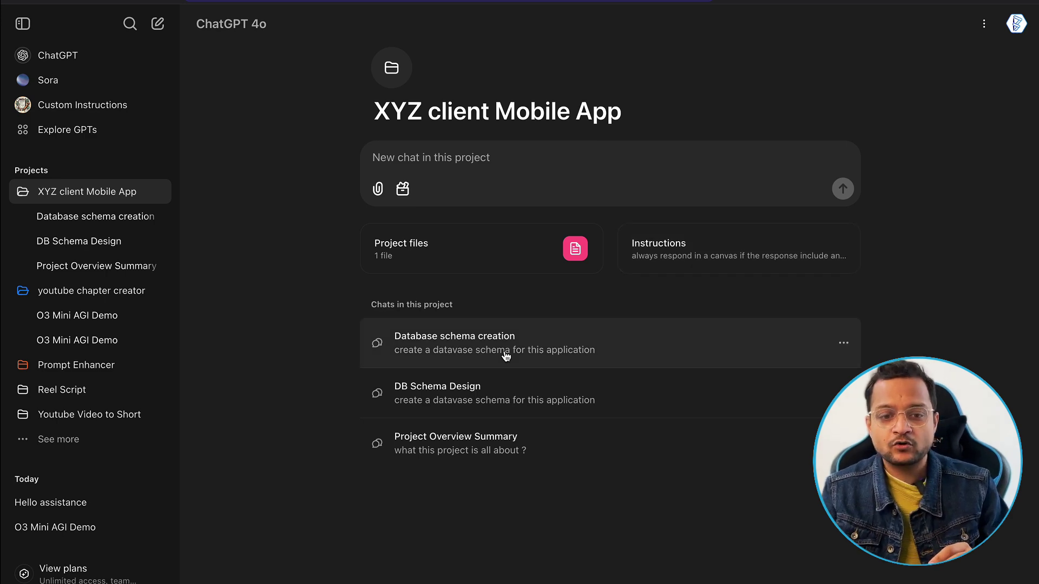
pyautogui.click(463, 264)
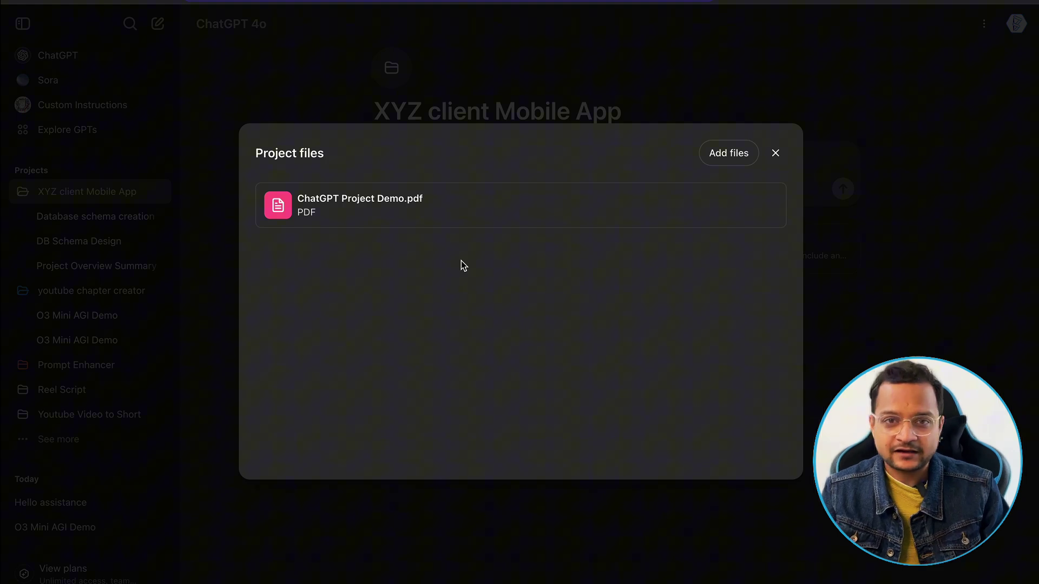
pyautogui.press('Escape')
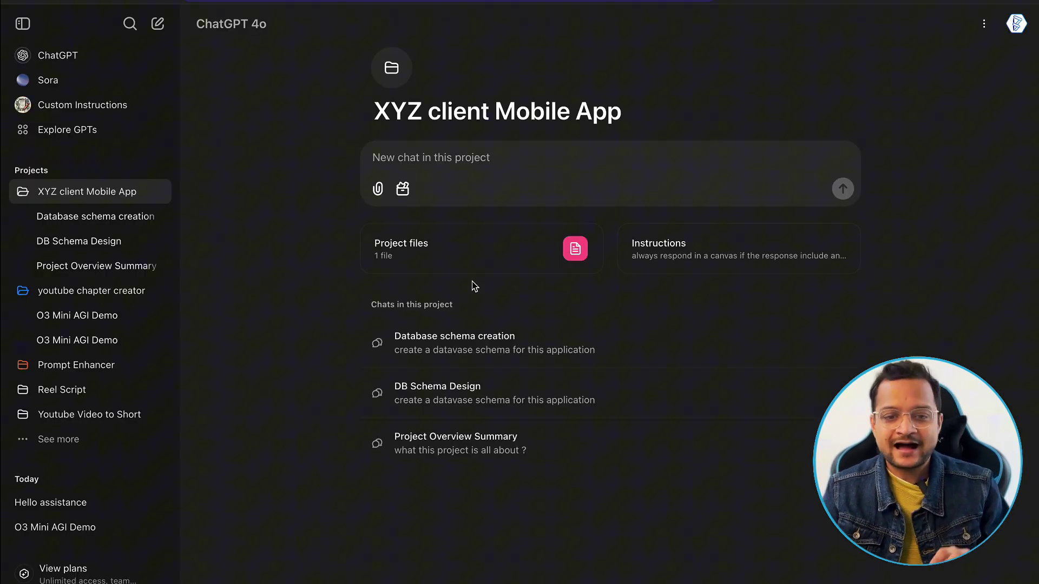
# Step: Capture a screenshot of the "ChatGPT projects demo" database diagram and add it to the XYZ client Mobile App project files
pyautogui.press('super+Tab')
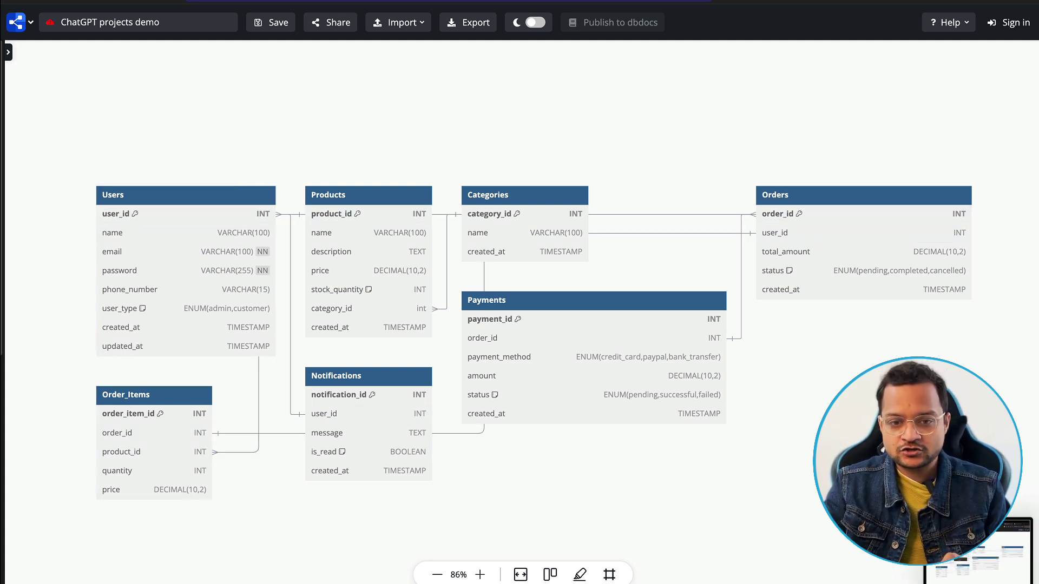
pyautogui.press('super+Tab')
pyautogui.click(460, 249)
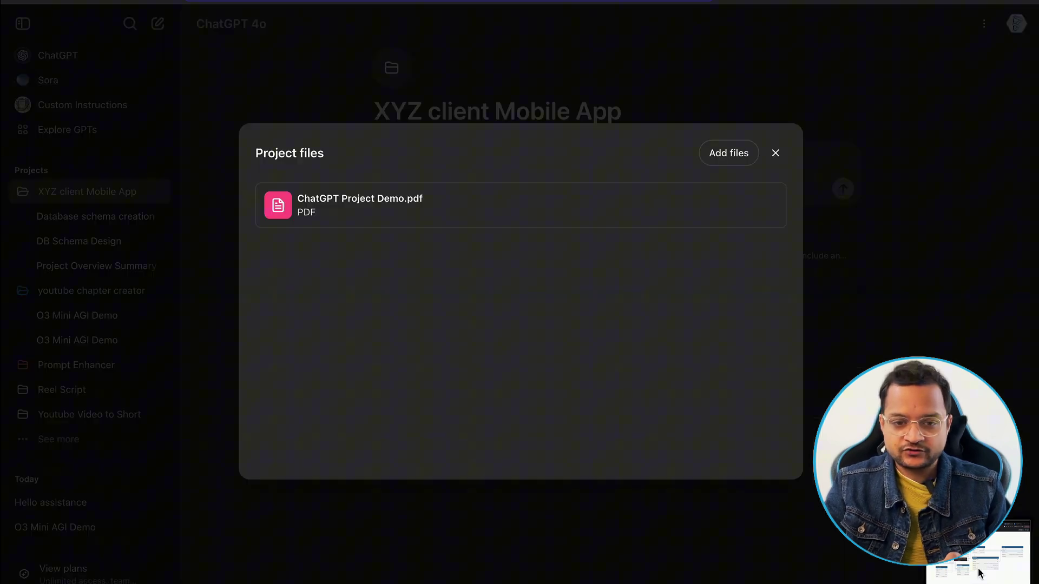
pyautogui.moveTo(978, 573); pyautogui.dragTo(570, 302)
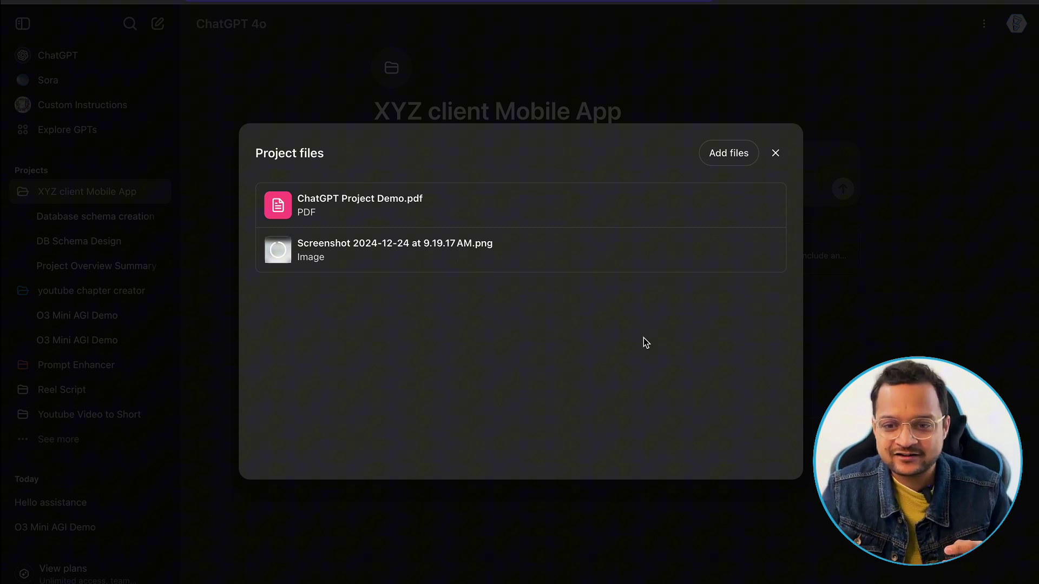
pyautogui.click(774, 153)
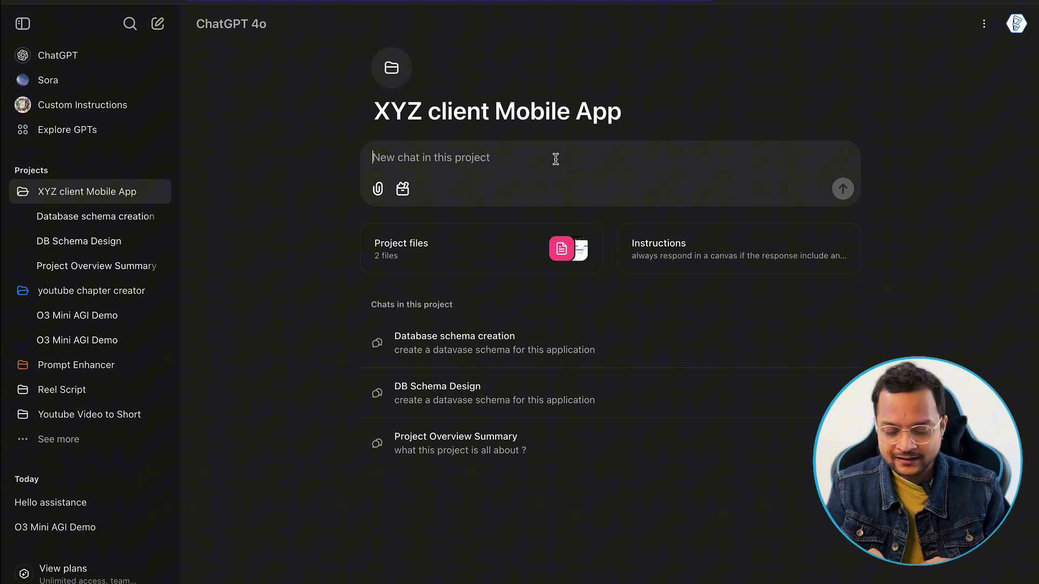
# Step: Send "give me the table which is connected to most other tables" as a new chat in the project
pyautogui.write('give me tha')
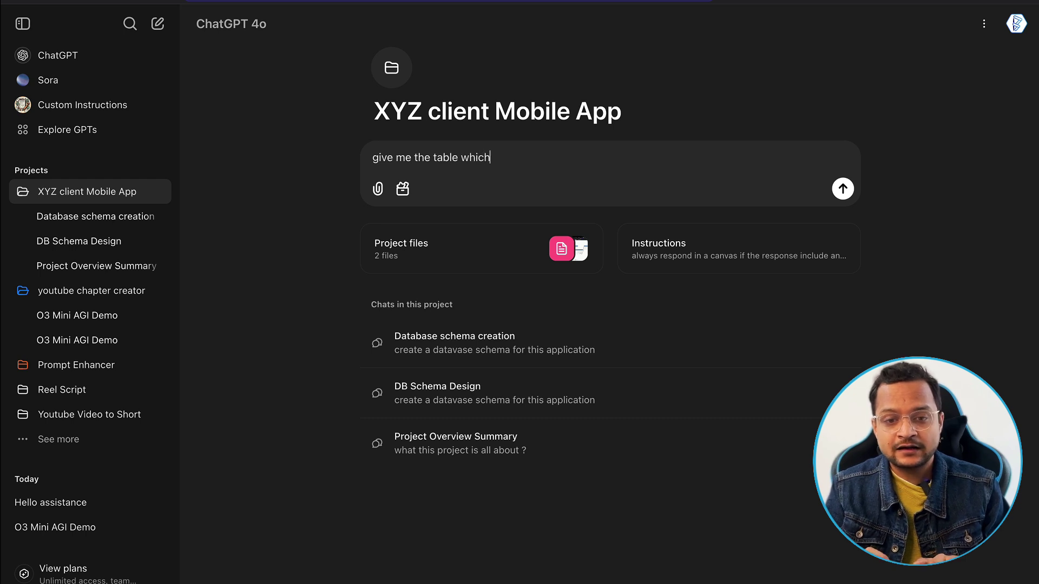
pyautogui.write('nned')
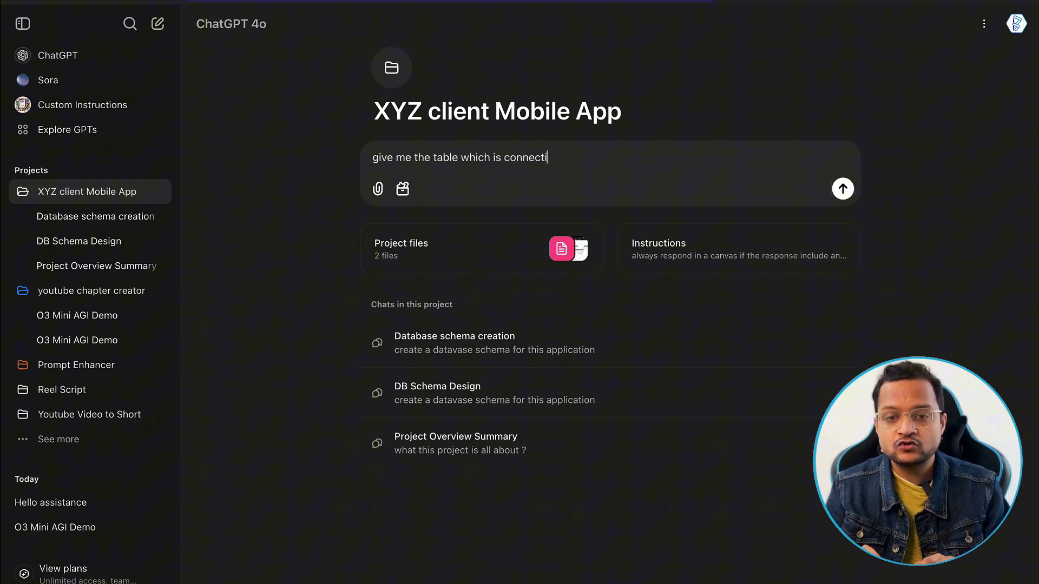
pyautogui.write('ted to most o')
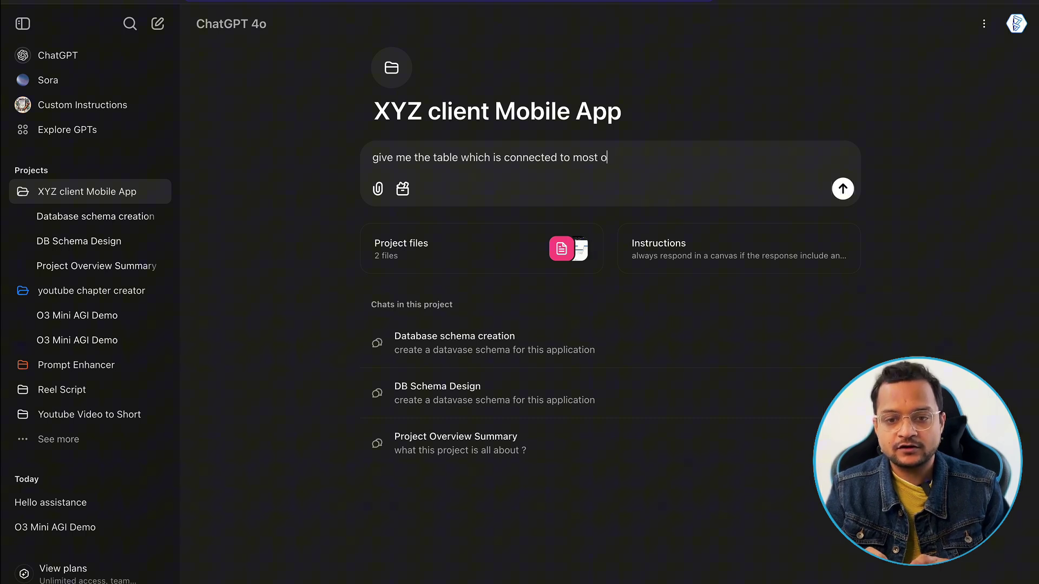
pyautogui.write('ther tables')
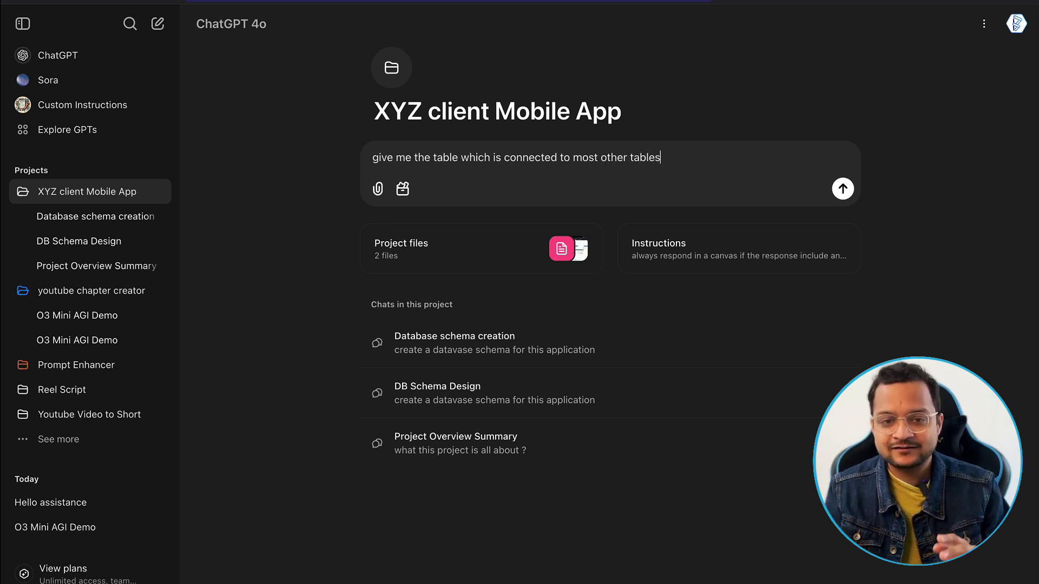
pyautogui.press('Return')
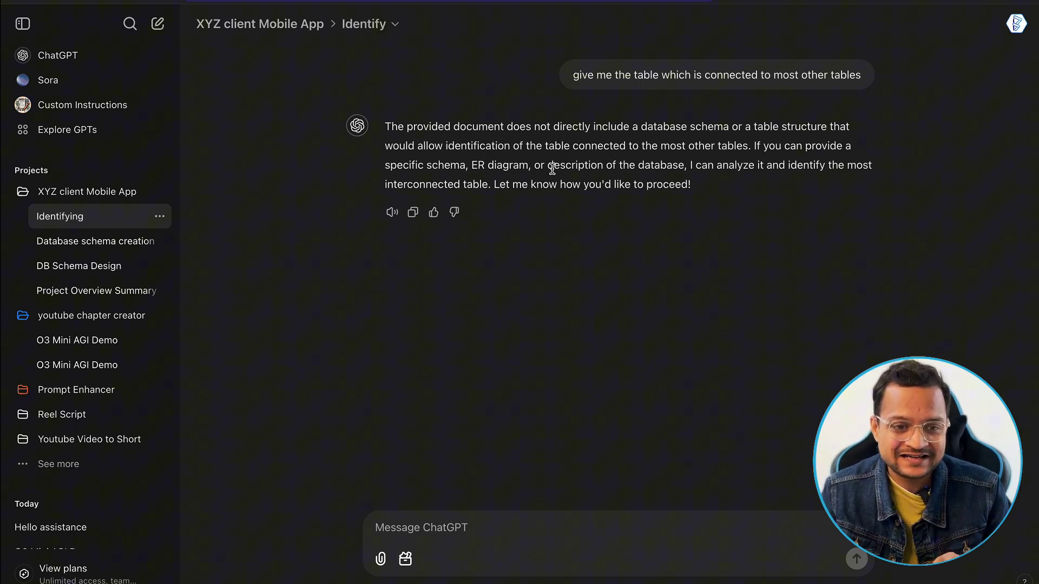
# Step: Check the XYZ client Mobile App project files for the uploaded diagram screenshot
pyautogui.click(89, 193)
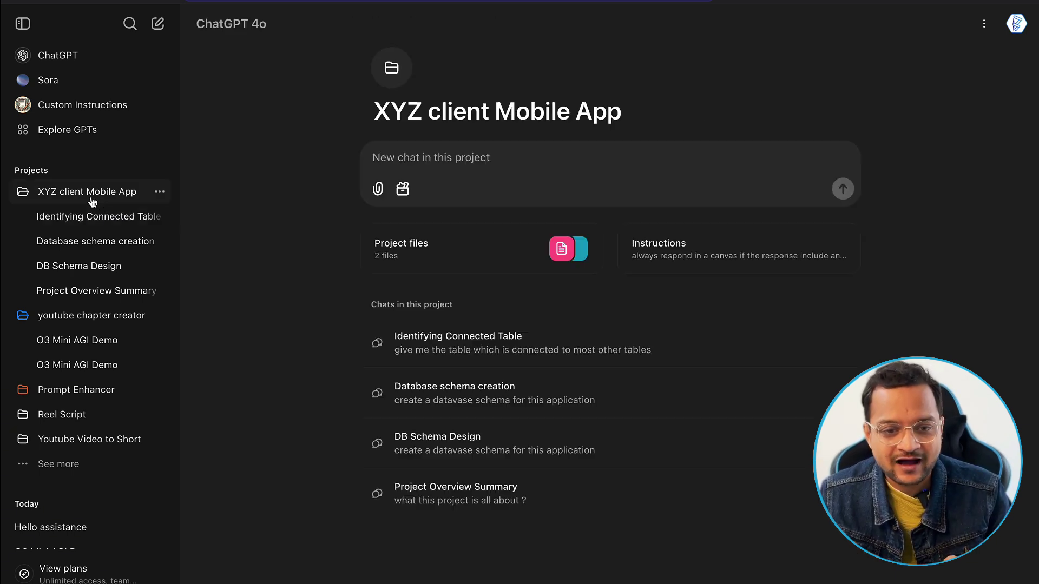
pyautogui.click(447, 237)
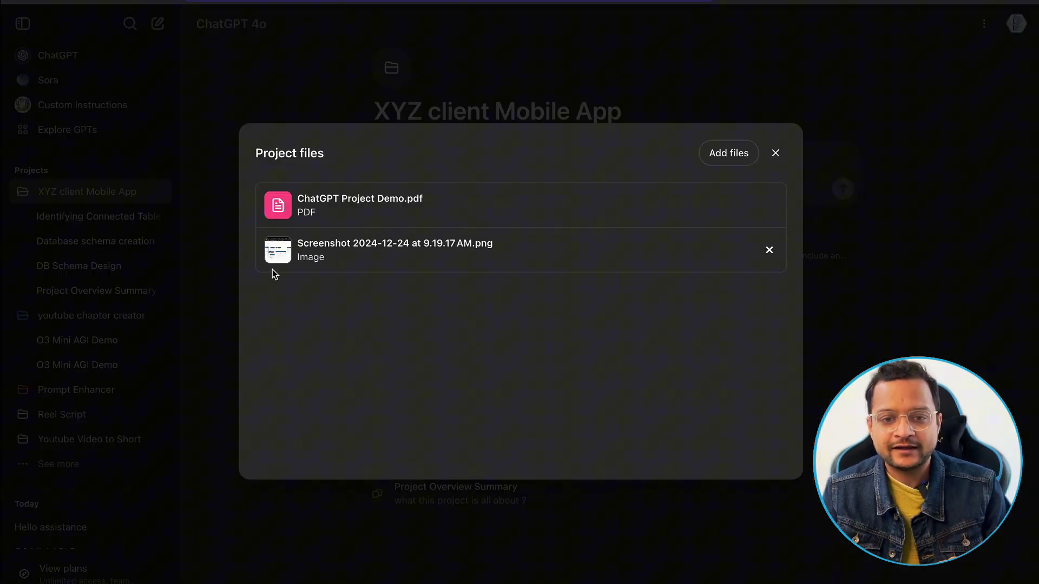
pyautogui.click(484, 76)
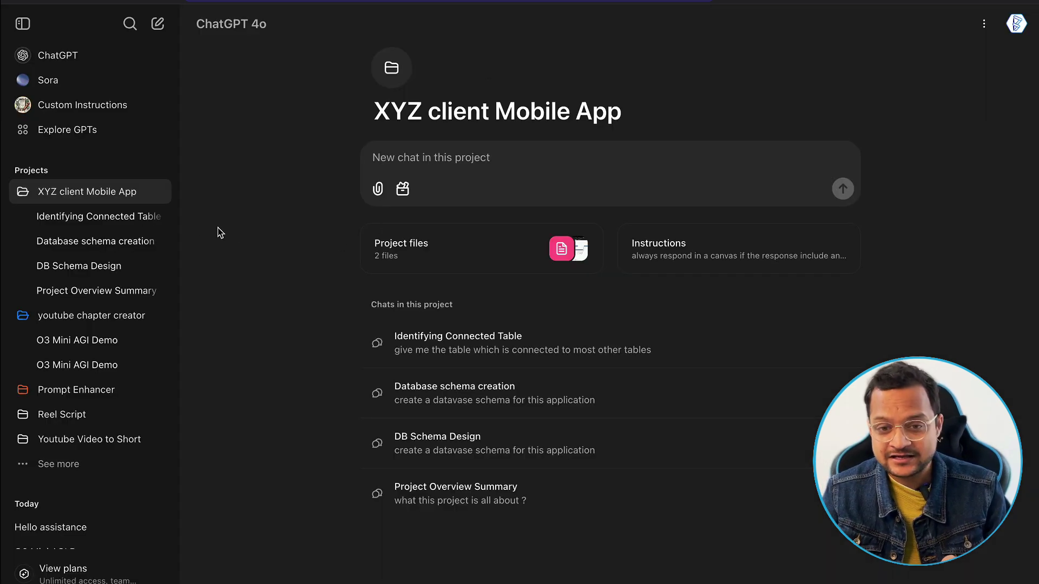
# Step: Send "can you read the image and give me the asnwer" in the Identifying Connected Table chat and review the reply against the database diagram
pyautogui.click(131, 222)
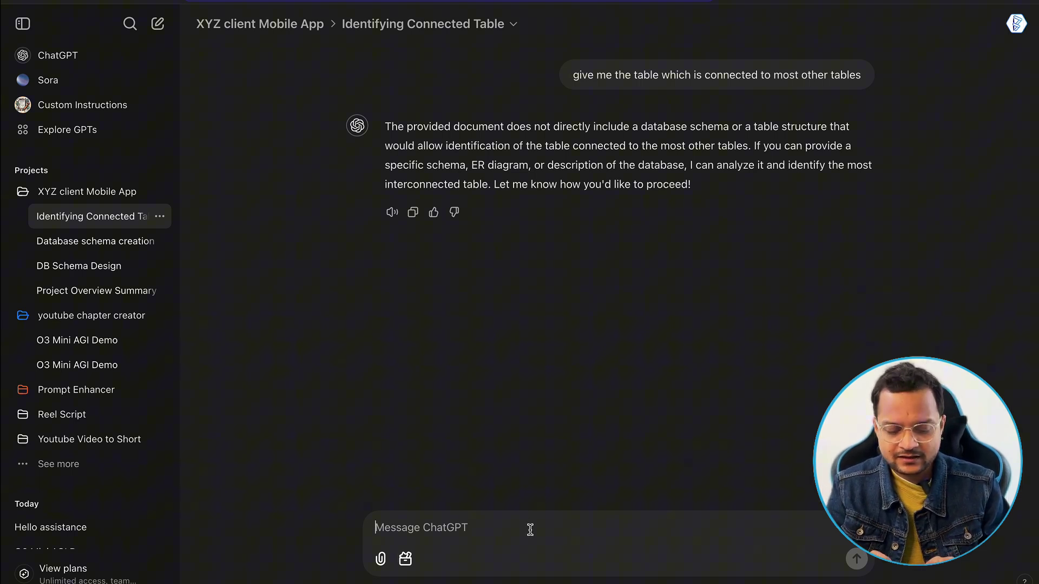
pyautogui.write('can you ')
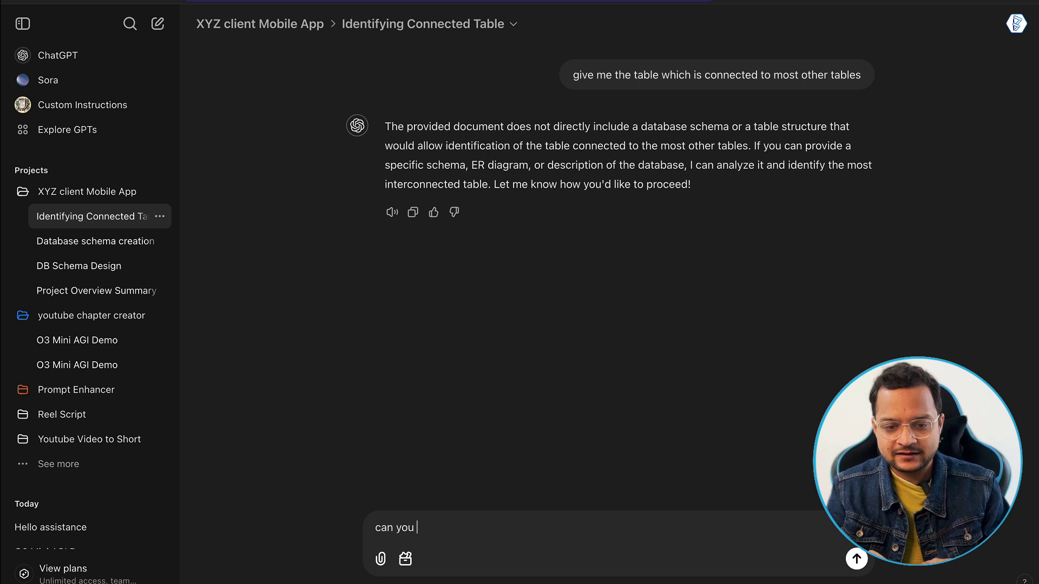
pyautogui.write('read the image ')
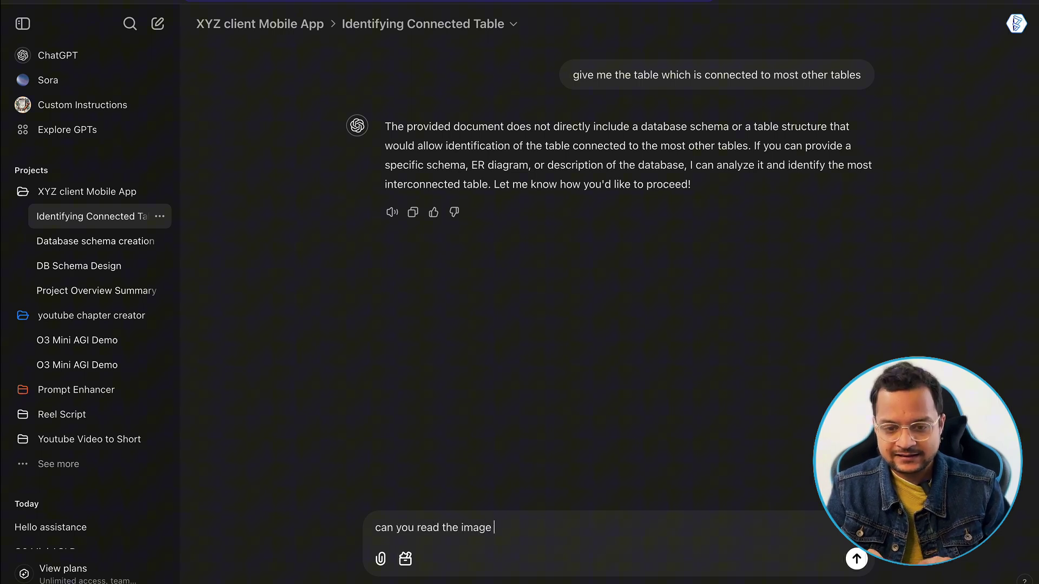
pyautogui.write('and give me')
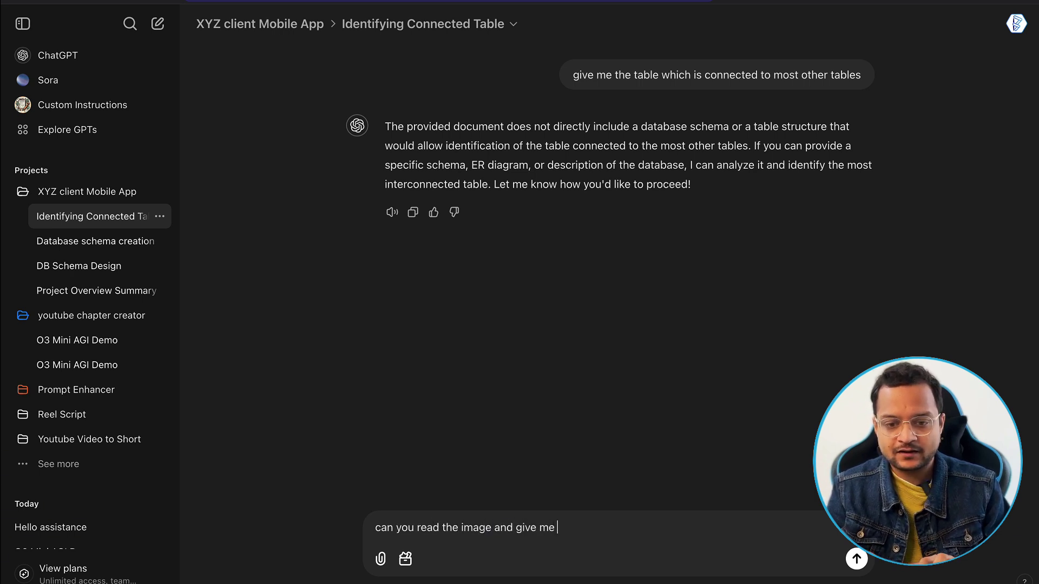
pyautogui.write(' the asnwer')
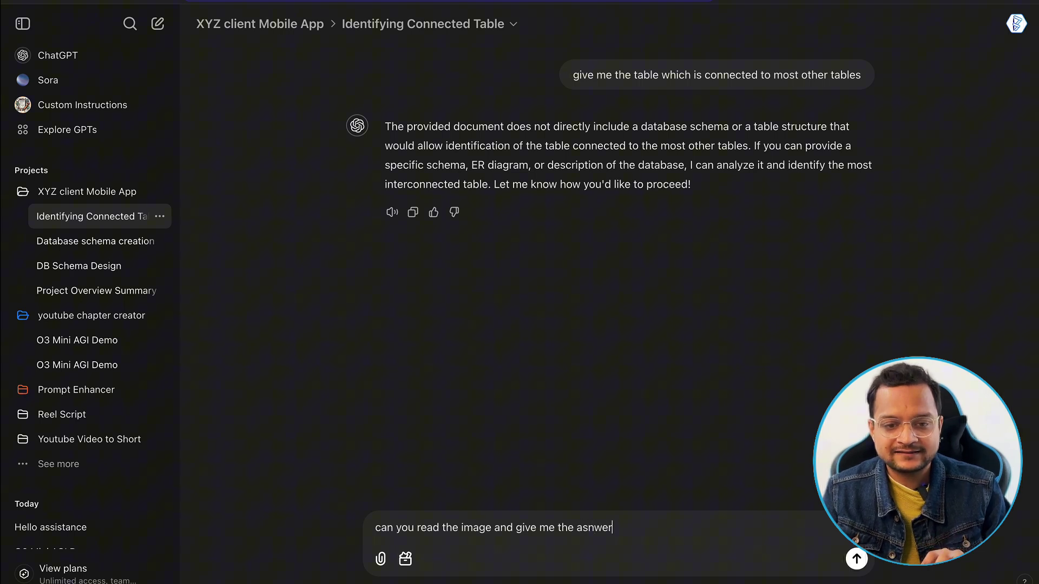
pyautogui.press('Return')
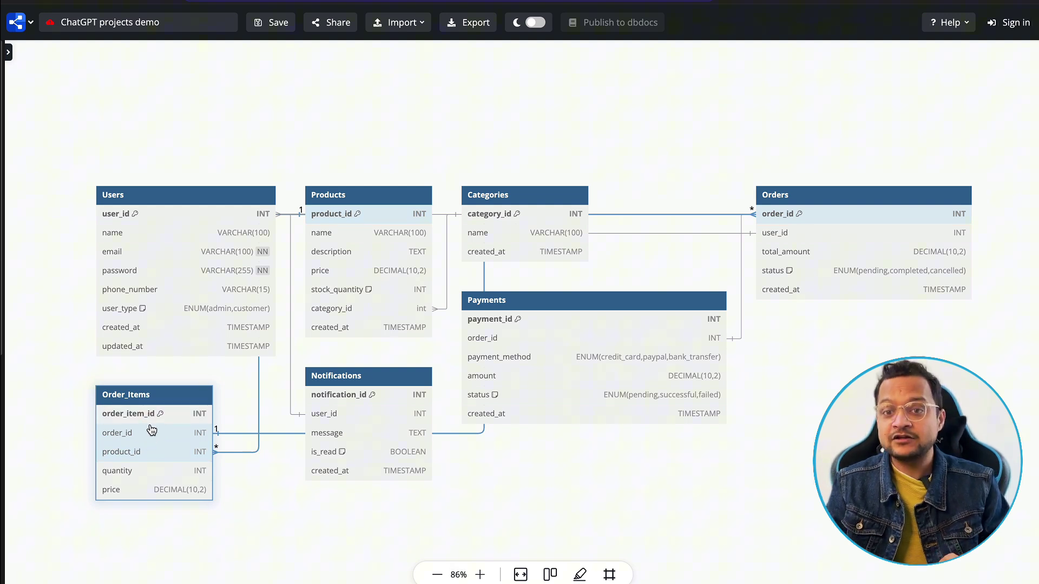
pyautogui.press('super+Tab')
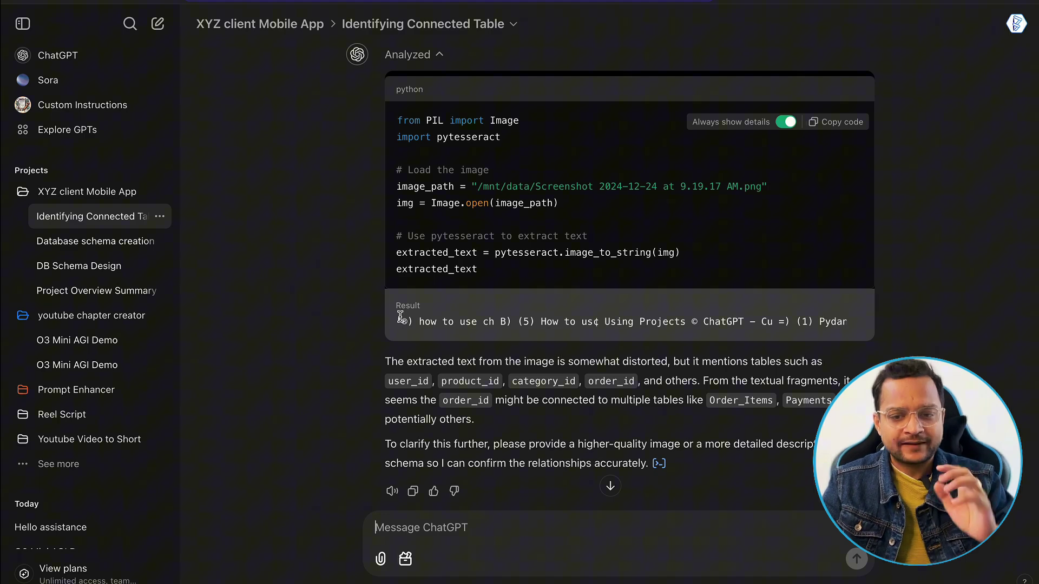
pyautogui.scroll(5, 401, 317)
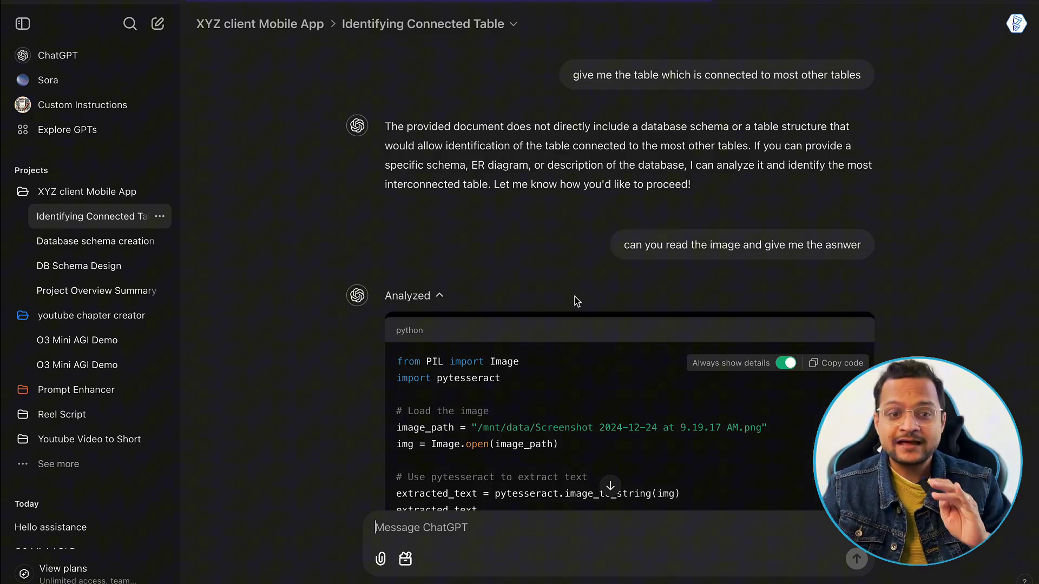
# Step: Add "If required please try to analyse the image and provide the response" to the project instructions below the canvas rule, and save them
pyautogui.click(107, 201)
pyautogui.click(696, 238)
pyautogui.click(689, 265)
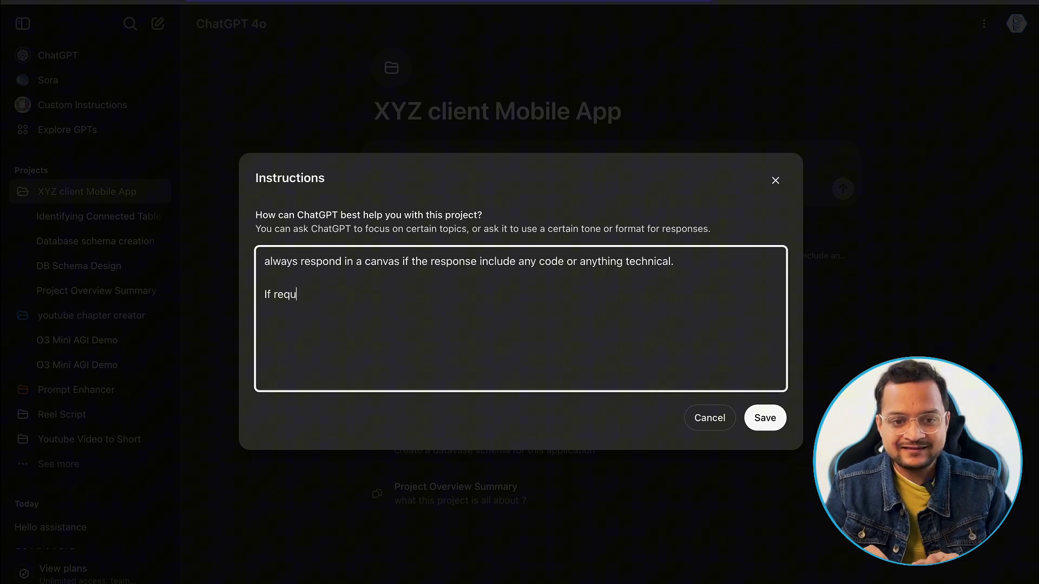
pyautogui.write('lease ')
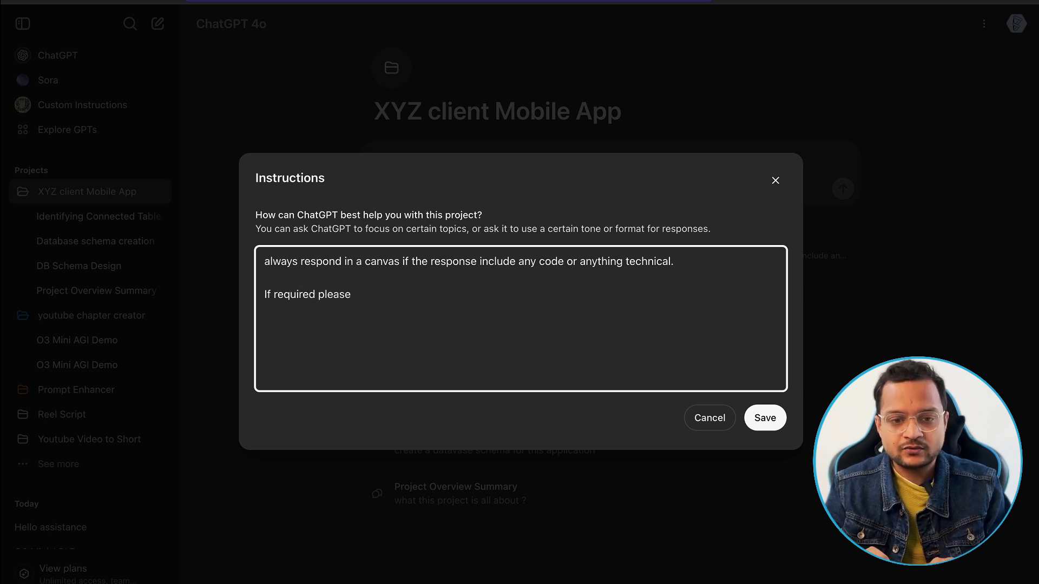
pyautogui.write('try to read t')
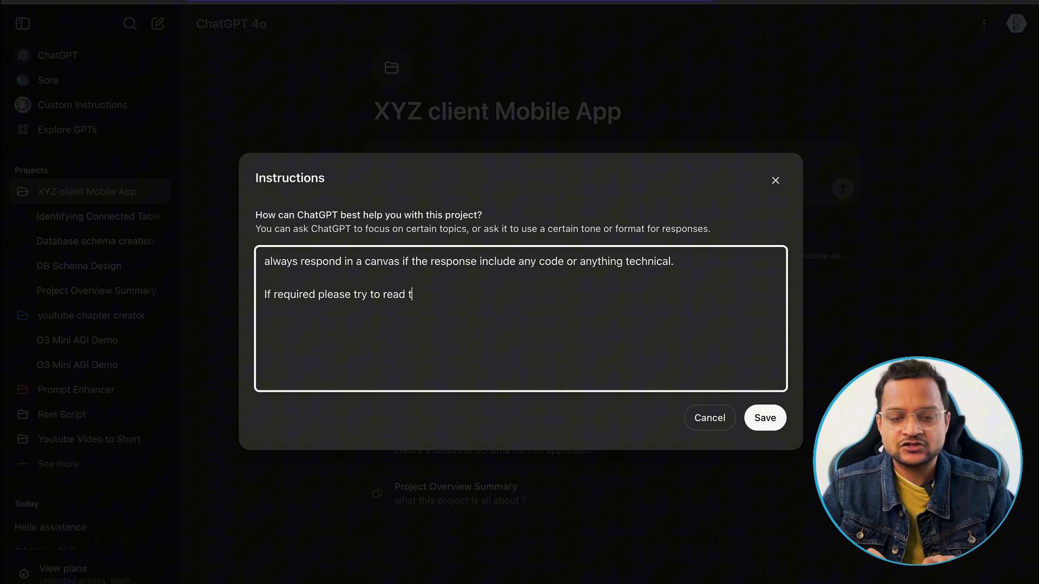
pyautogui.write('he image')
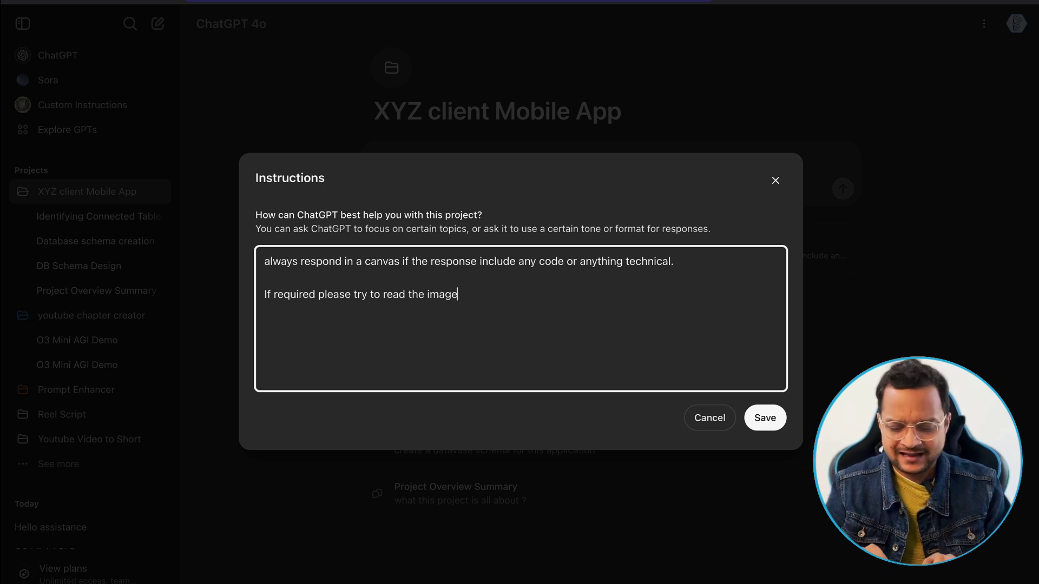
pyautogui.hotkey('ctrl', 'shift', 'Left')
pyautogui.write('analyse')
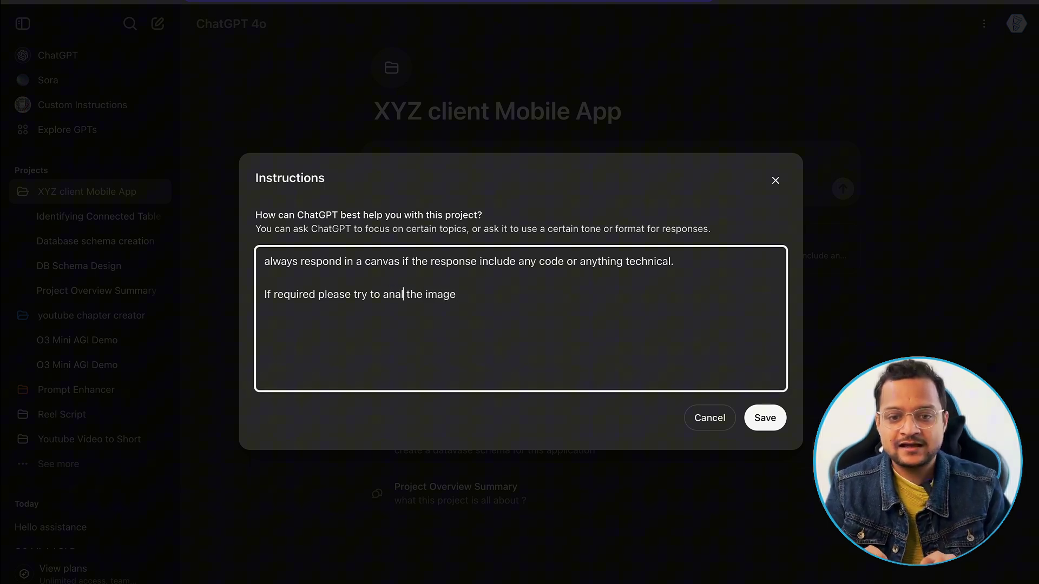
pyautogui.write(' the image and ')
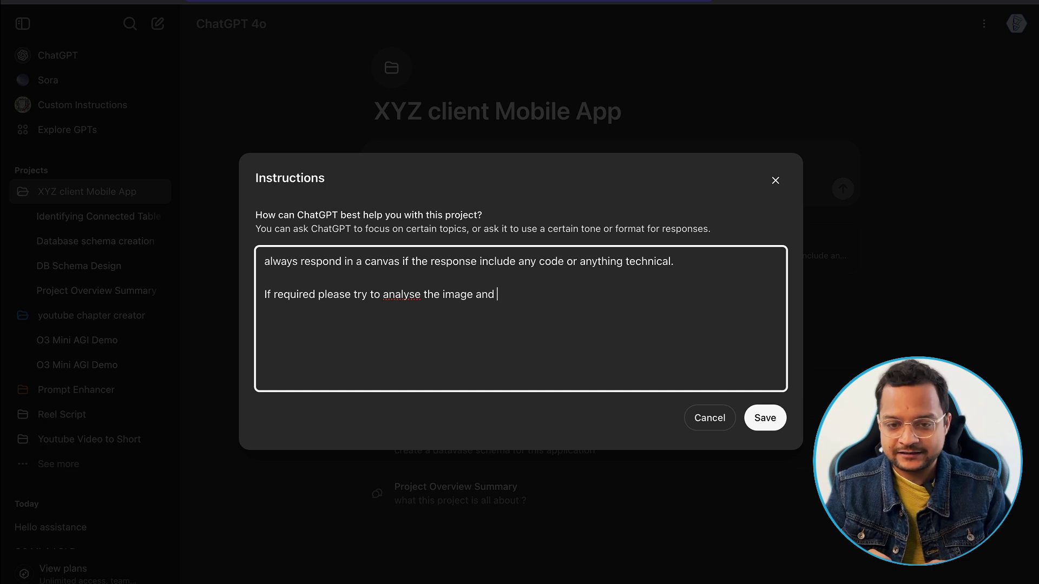
pyautogui.write('provide the response')
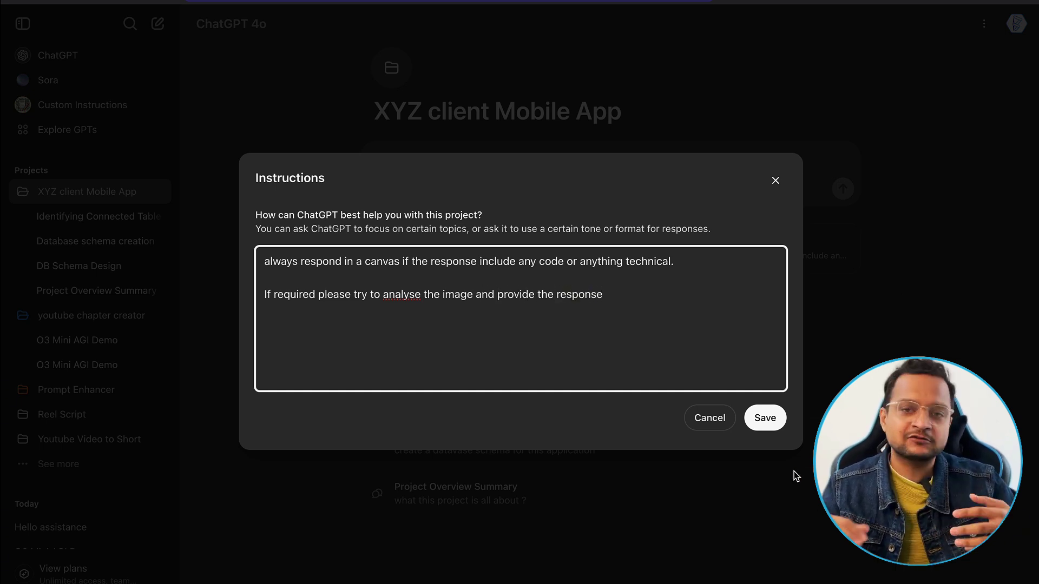
pyautogui.click(769, 428)
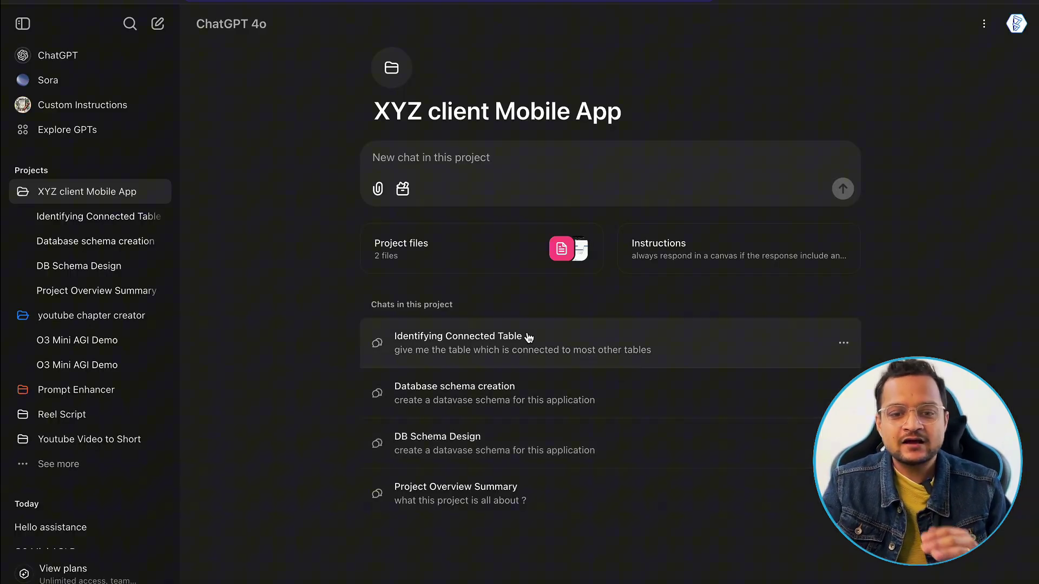
# Step: Copy the question "give me the table which is connected to most other tables" from the Identifying Connected Table chat and delete that chat
pyautogui.click(528, 339)
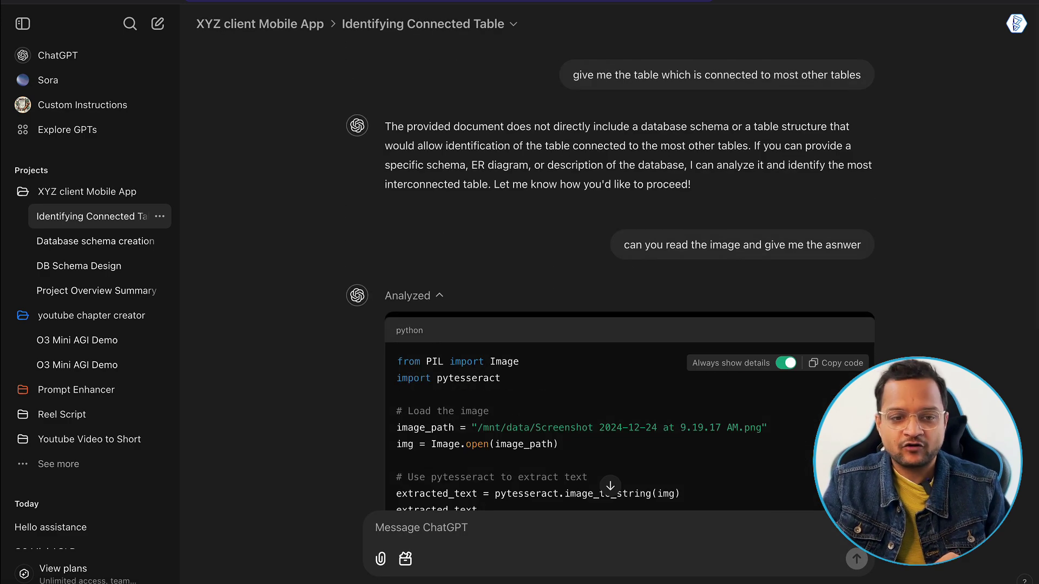
pyautogui.tripleClick(683, 73)
pyautogui.hotkey('ctrl', 'c')
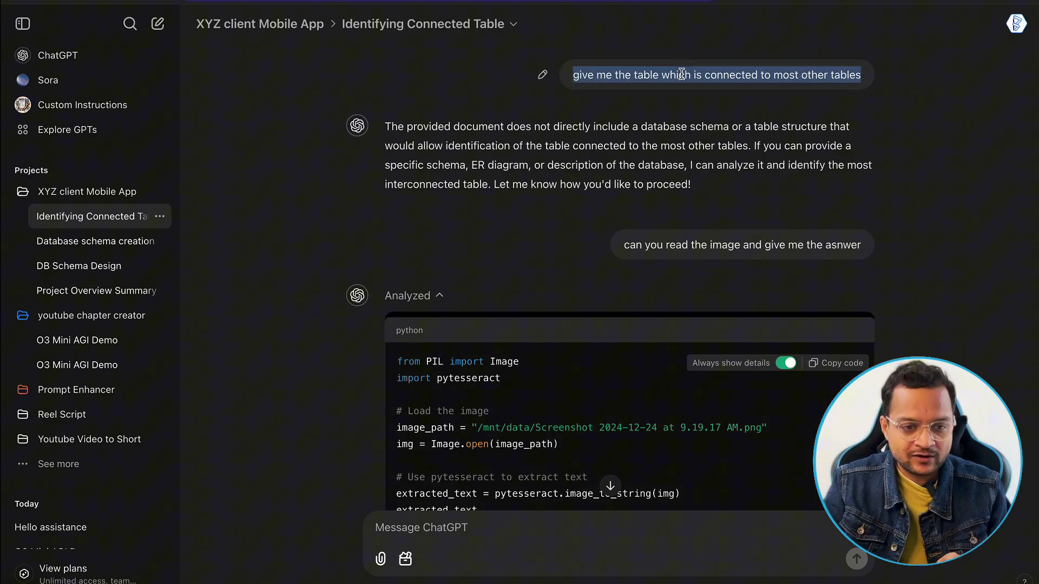
pyautogui.click(160, 216)
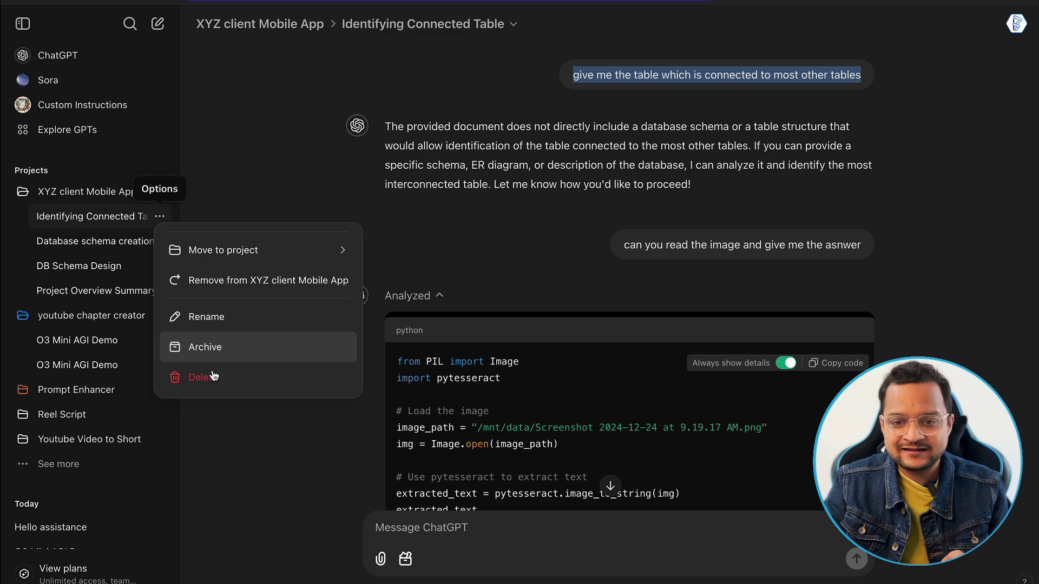
pyautogui.click(187, 376)
pyautogui.click(632, 351)
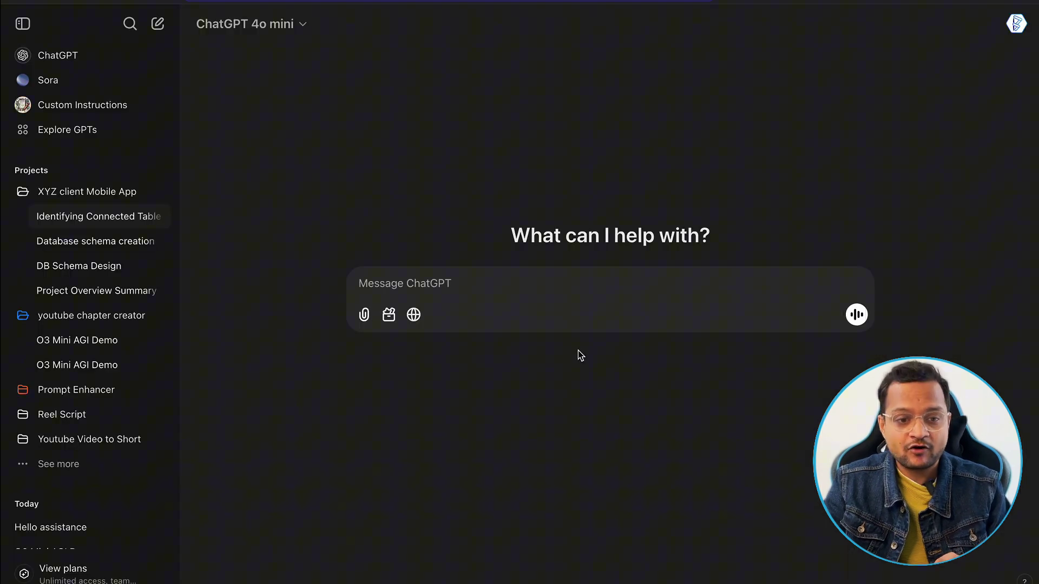
# Step: Send the copied question "give me the table which is connected to most other tables" as a new chat in the XYZ client Mobile App project
pyautogui.click(67, 196)
pyautogui.hotkey('ctrl', 'v')
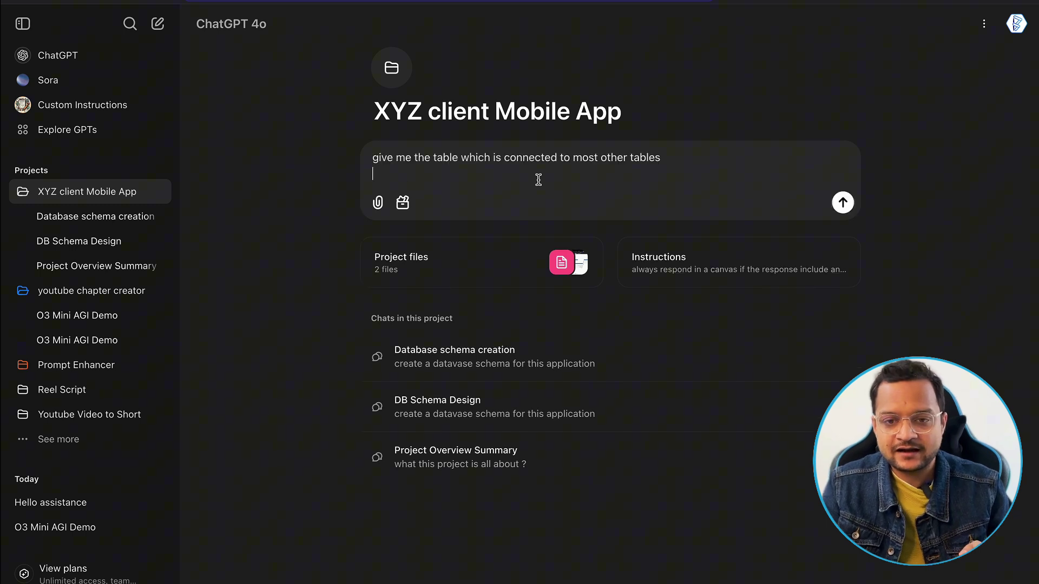
pyautogui.press('Return')
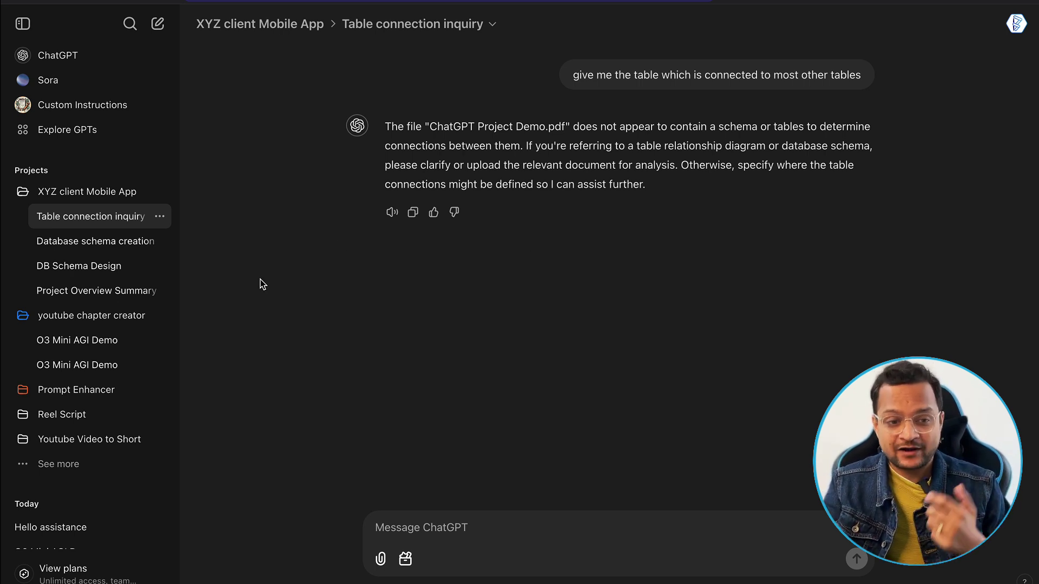
# Step: Collapse the XYZ client Mobile App project's chat list and copy the full instructions text of the youtube chapter creator project
pyautogui.click(109, 202)
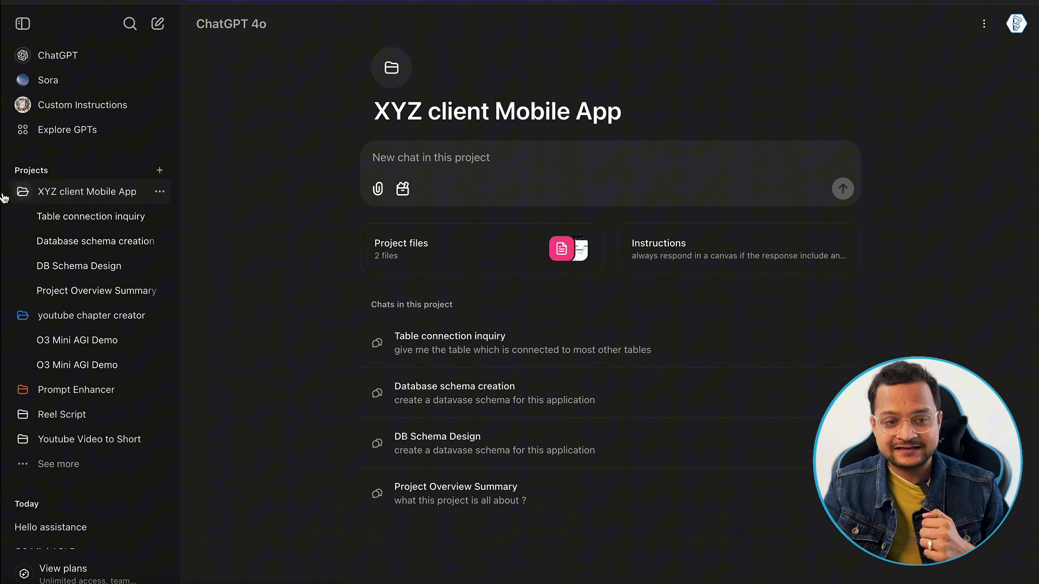
pyautogui.click(25, 195)
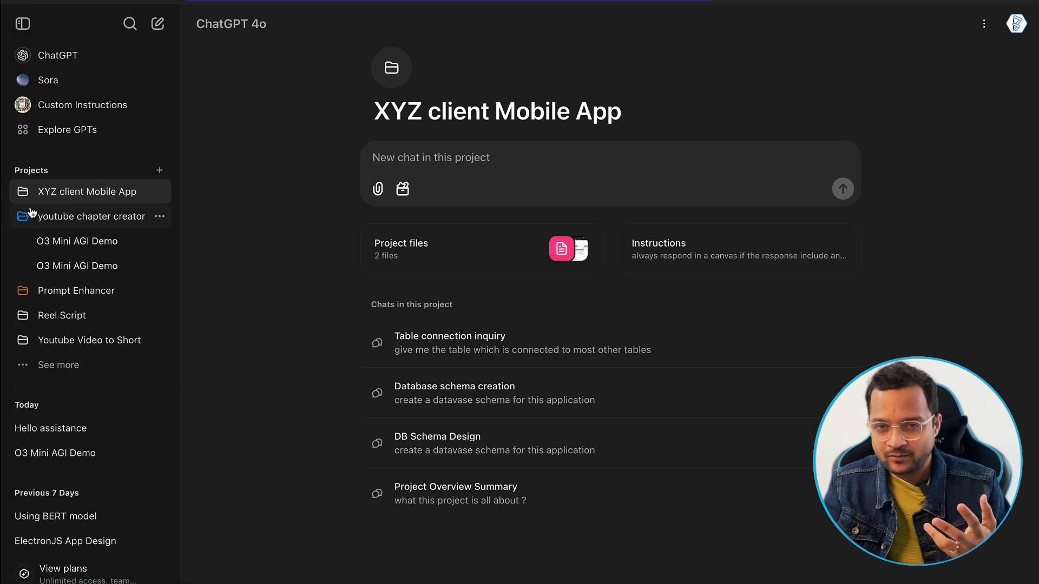
pyautogui.click(45, 218)
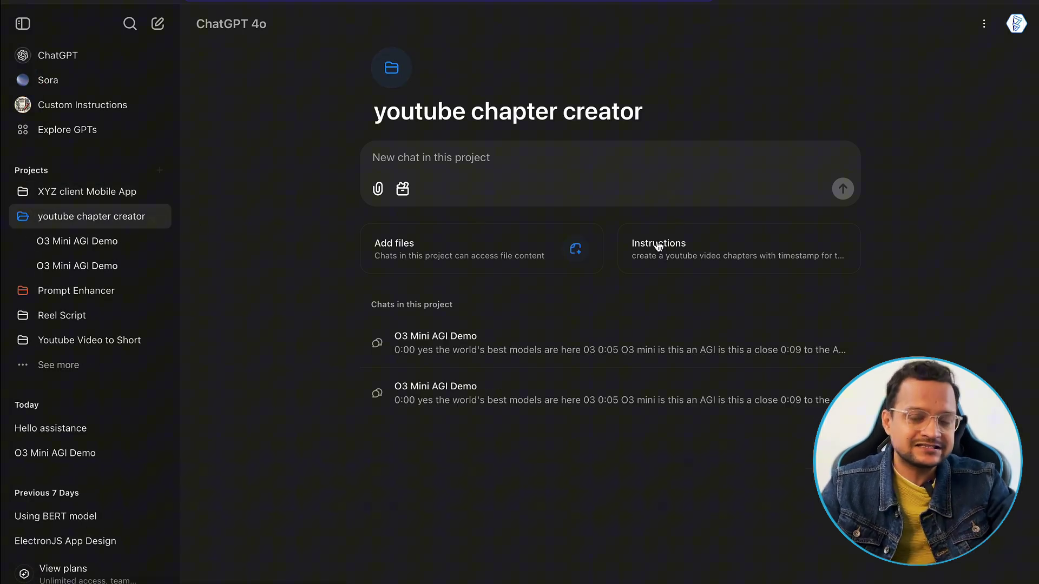
pyautogui.click(726, 251)
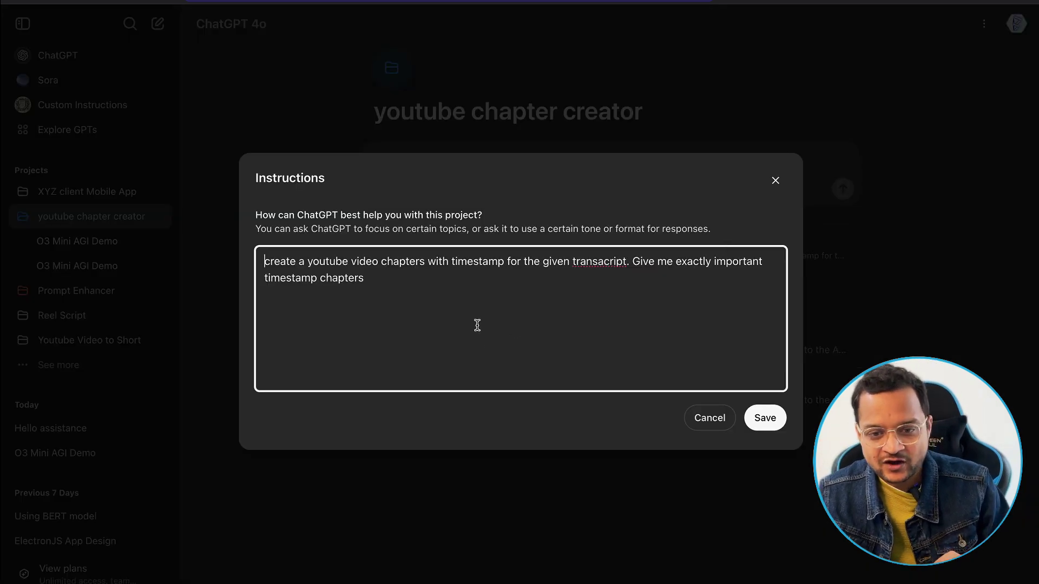
pyautogui.hotkey('ctrl', 'a')
pyautogui.hotkey('ctrl', 'c')
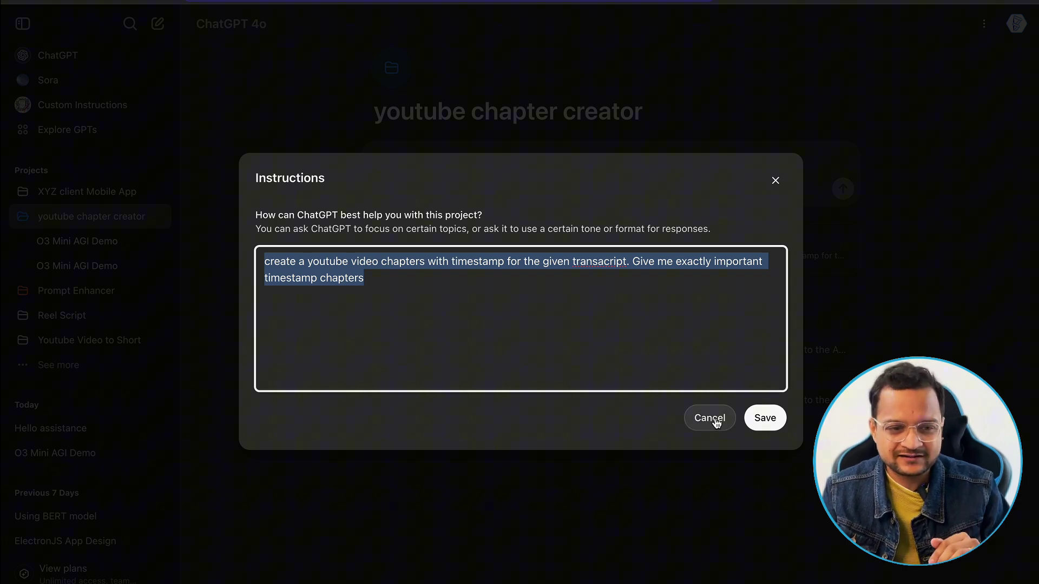
pyautogui.click(709, 419)
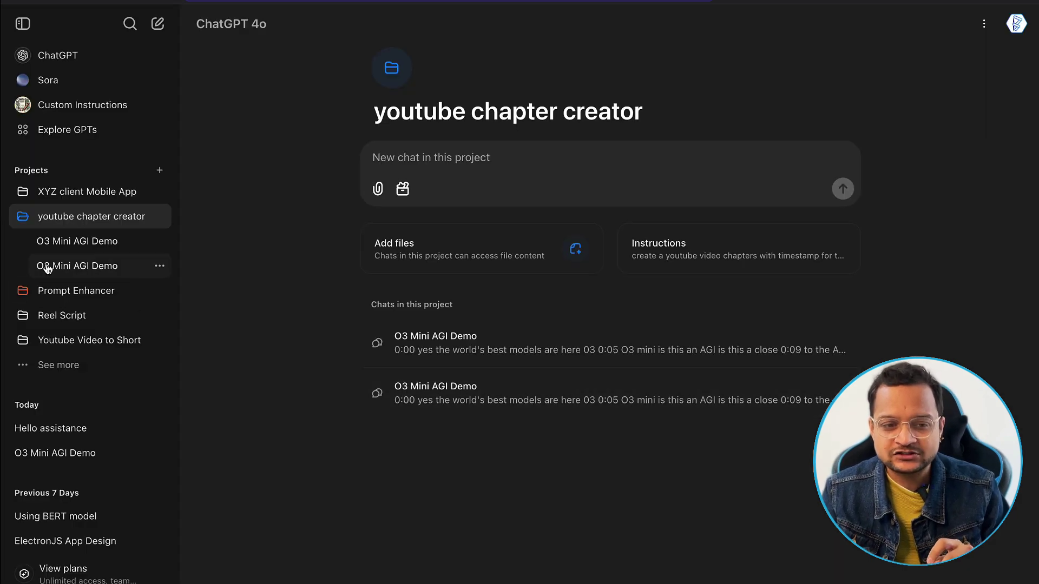
# Step: Send the copied YouTube chapter instructions as a new chat in the Prompt Enhancer project
pyautogui.click(47, 293)
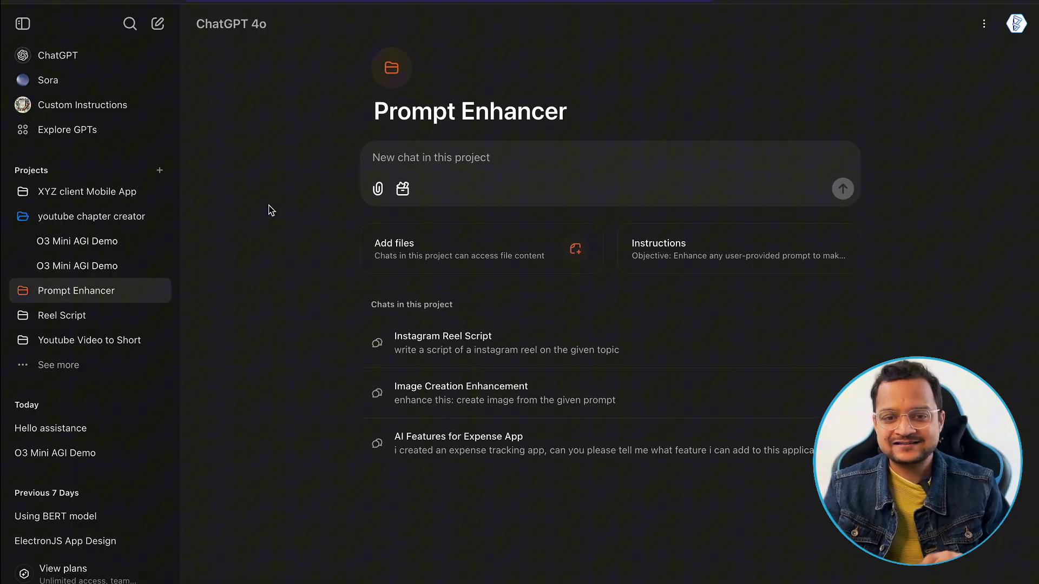
pyautogui.hotkey('ctrl', 'v')
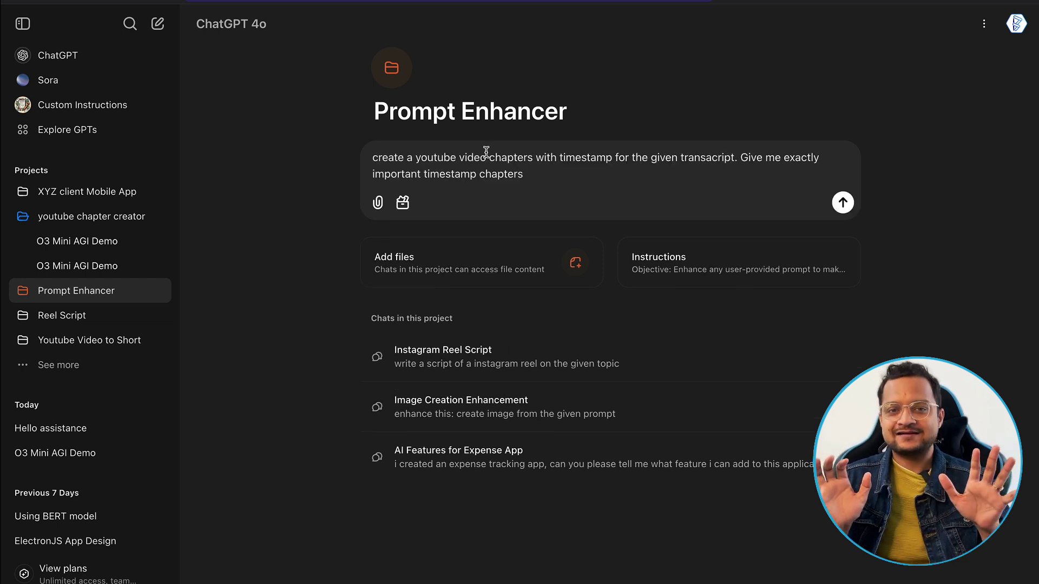
pyautogui.press('Return')
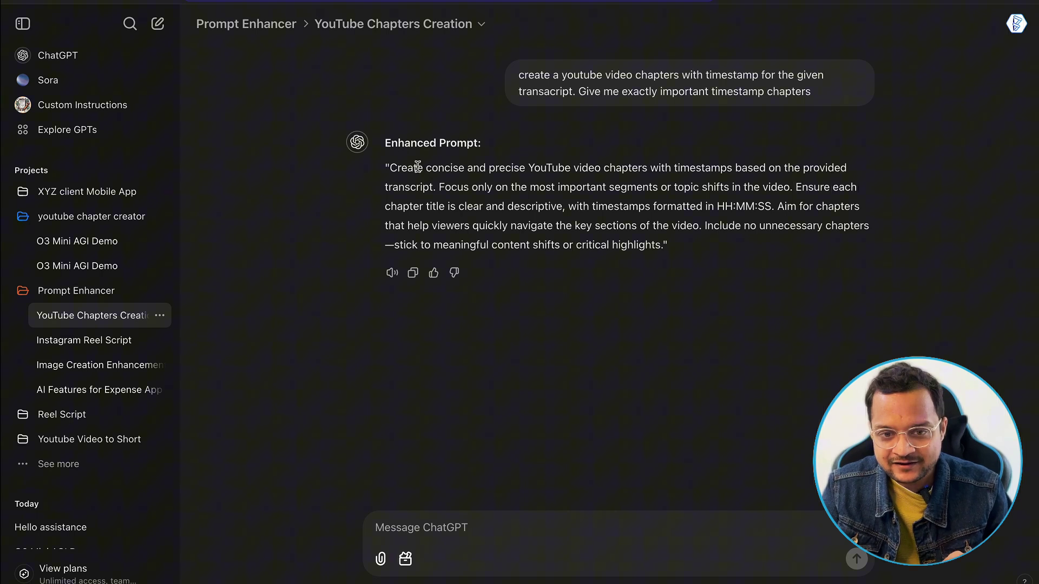
# Step: Replace the youtube chapter creator project's instructions with the enhanced prompt copied from the reply, and save them
pyautogui.moveTo(390, 165); pyautogui.dragTo(656, 243)
pyautogui.hotkey('ctrl', 'c')
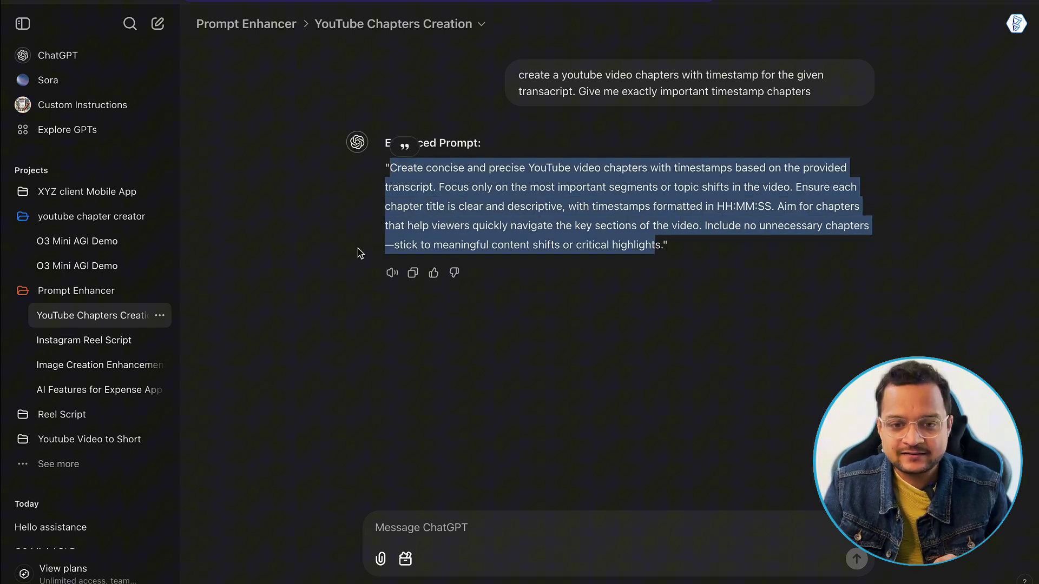
pyautogui.click(97, 219)
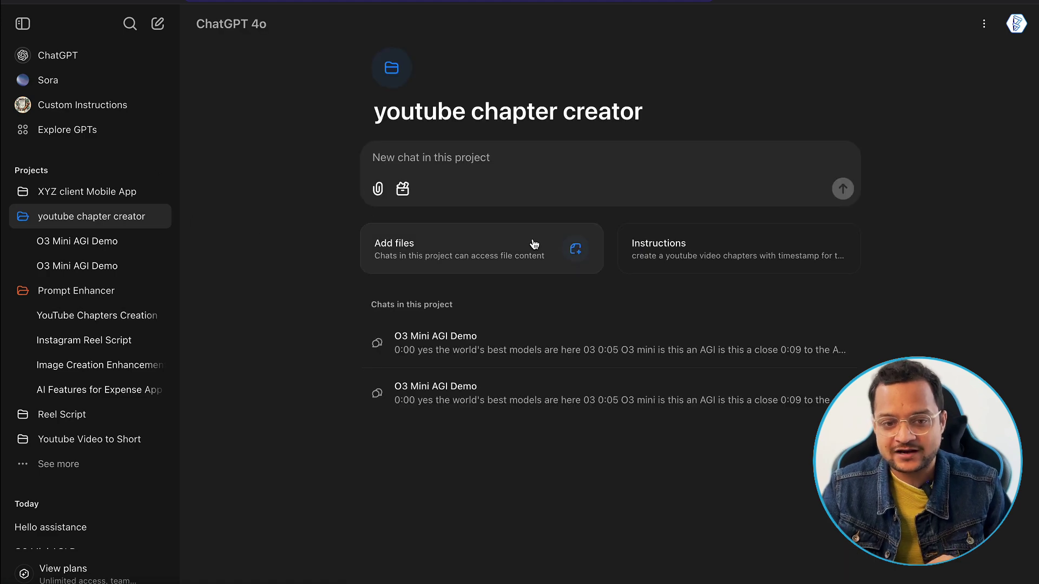
pyautogui.click(636, 261)
pyautogui.hotkey('ctrl', 'v')
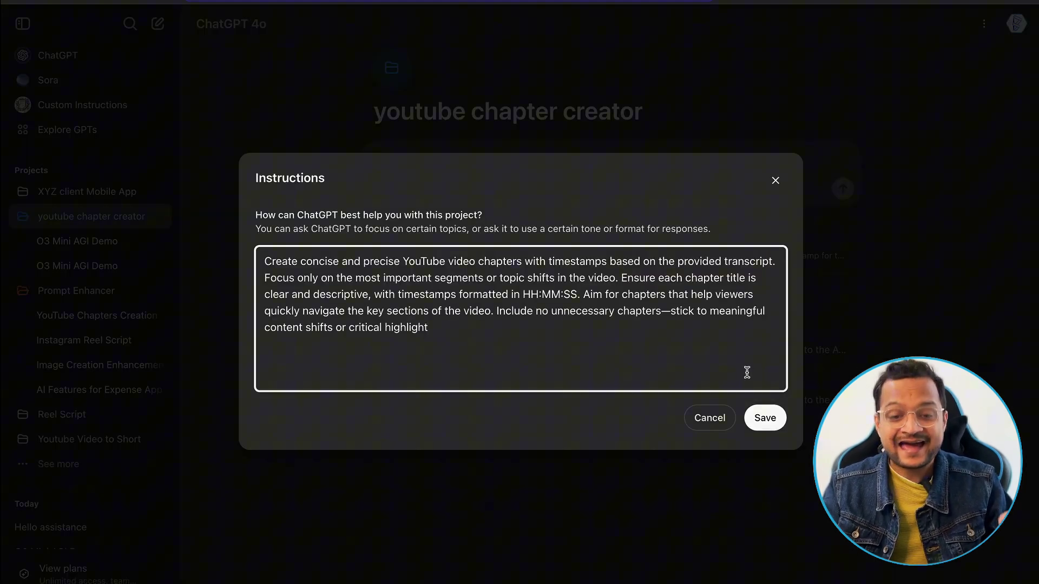
pyautogui.click(765, 417)
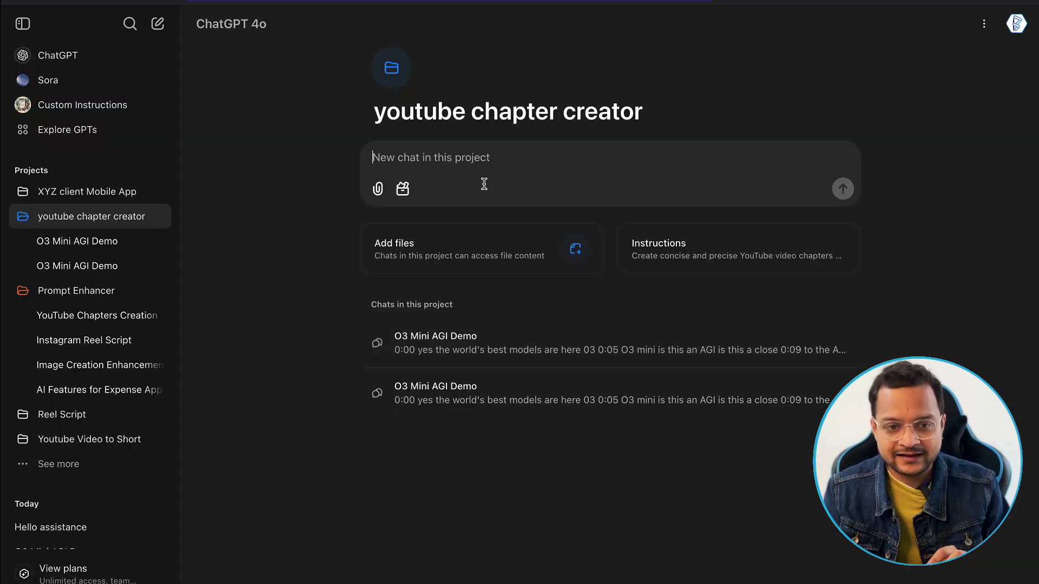
# Step: Send the "0:00..." video transcript from the clipboard history as a new chat in the youtube chapter creator project
pyautogui.press('super+shift+v')
pyautogui.press('Down')
pyautogui.press('Down')
pyautogui.press('Down')
pyautogui.press('Down')
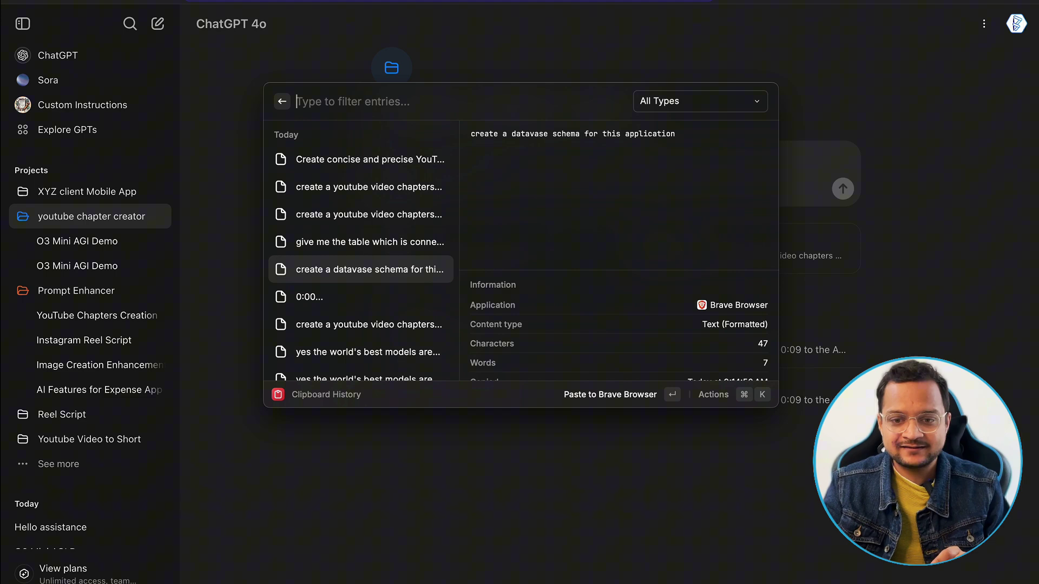
pyautogui.press('Down')
pyautogui.press('Return')
pyautogui.press('Return')
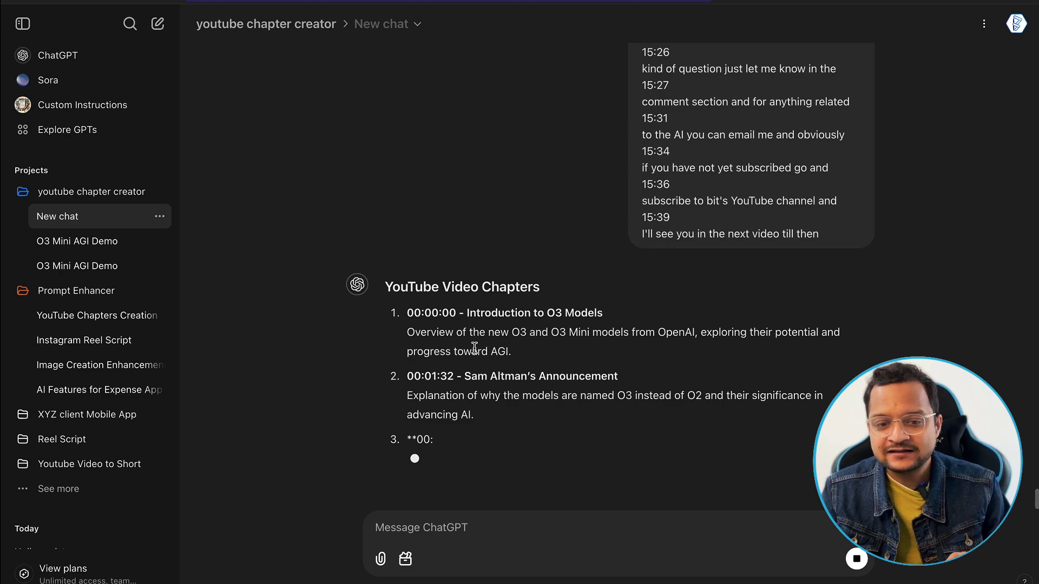
# Step: Review the generated YouTube Video Chapters list, checking the timestamp format and reading through to the last chapter
pyautogui.scroll(1, 473, 347)
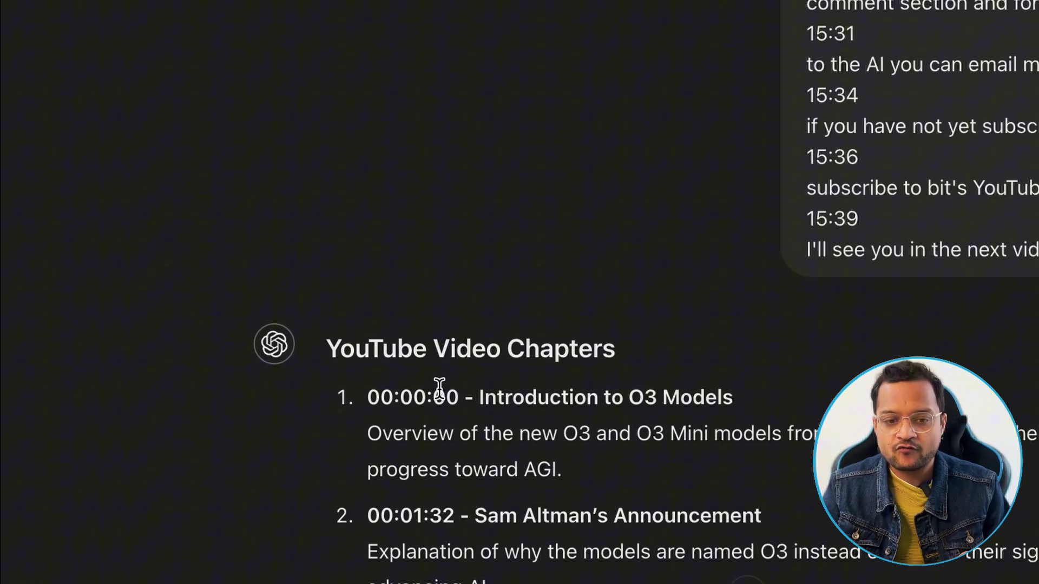
pyautogui.moveTo(457, 398); pyautogui.dragTo(366, 398)
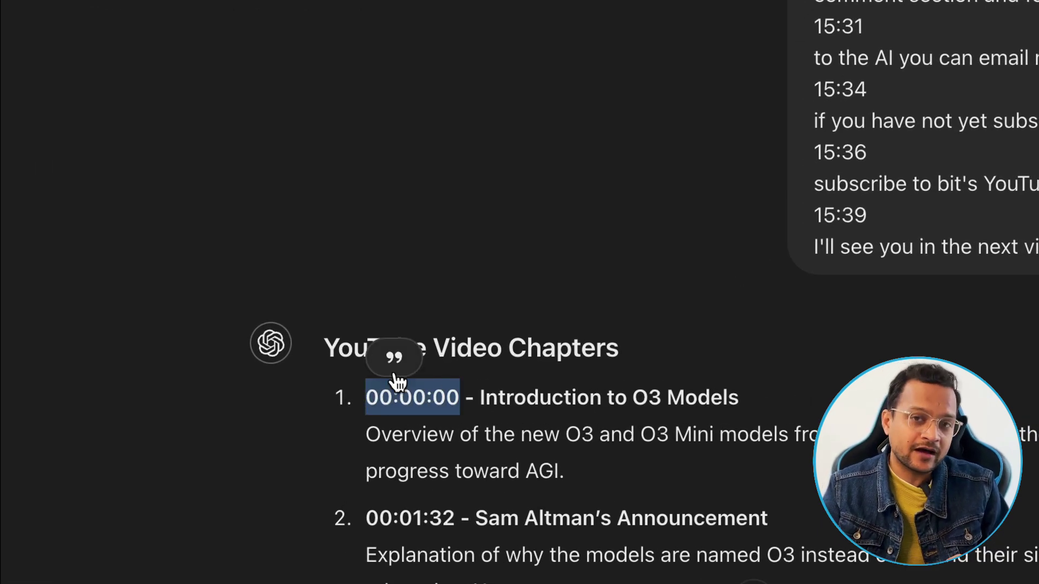
pyautogui.click(432, 291)
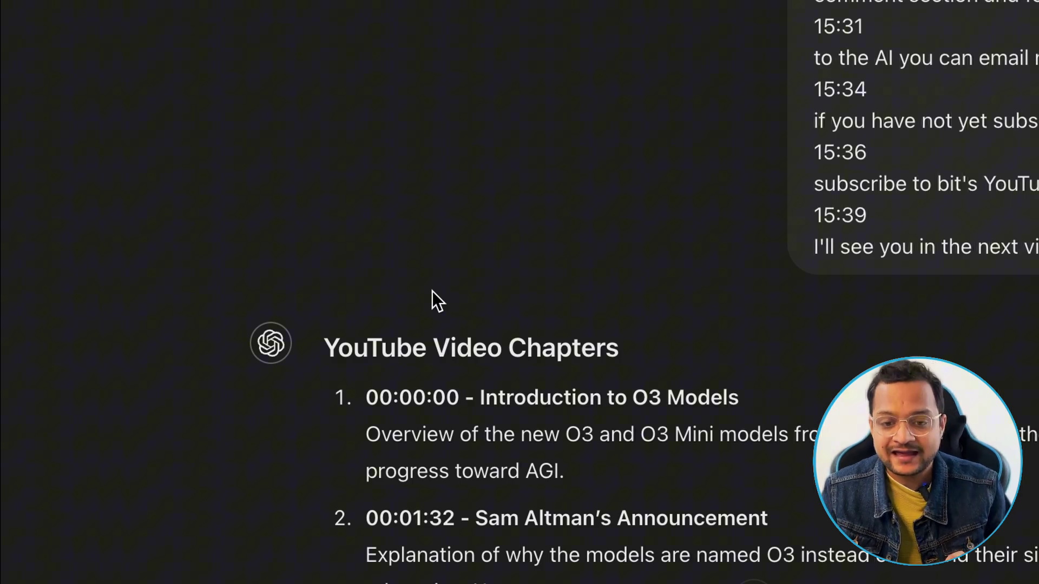
pyautogui.scroll(-5, 493, 501)
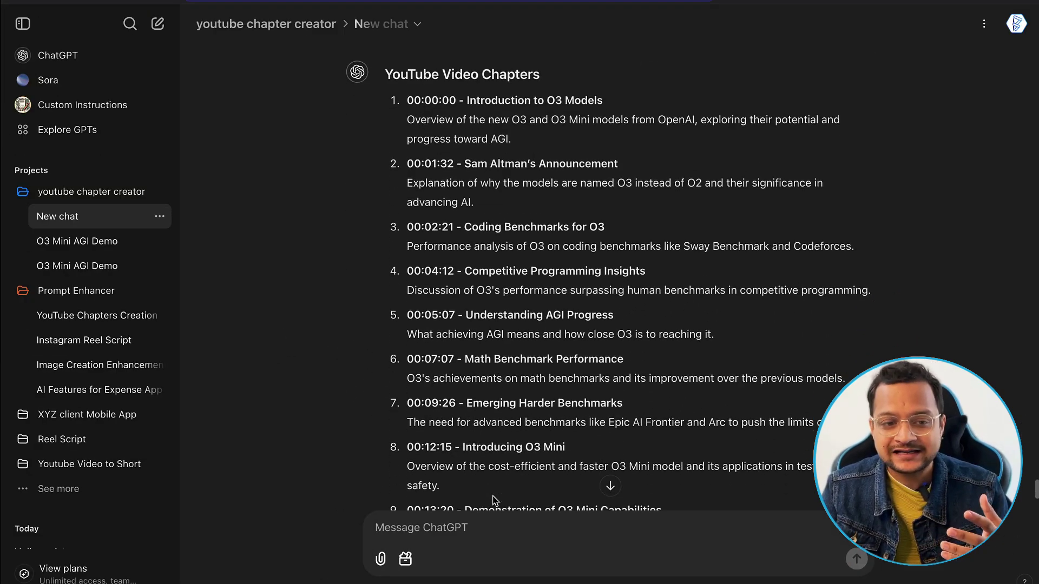
pyautogui.scroll(-4, 494, 501)
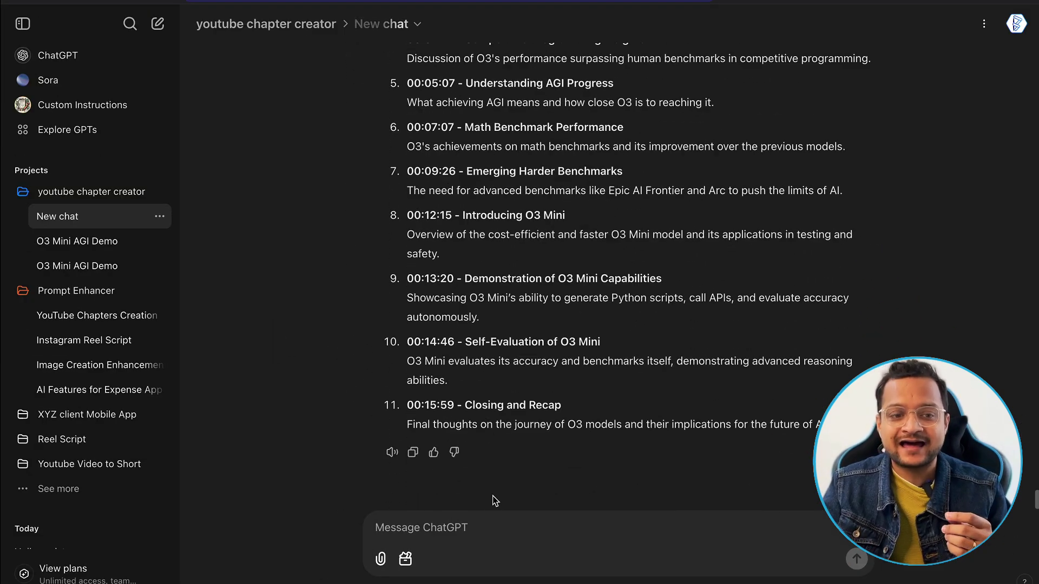
# Step: Check the youtube chapter creator project's saved instructions and close them without changes
pyautogui.click(98, 201)
pyautogui.click(639, 262)
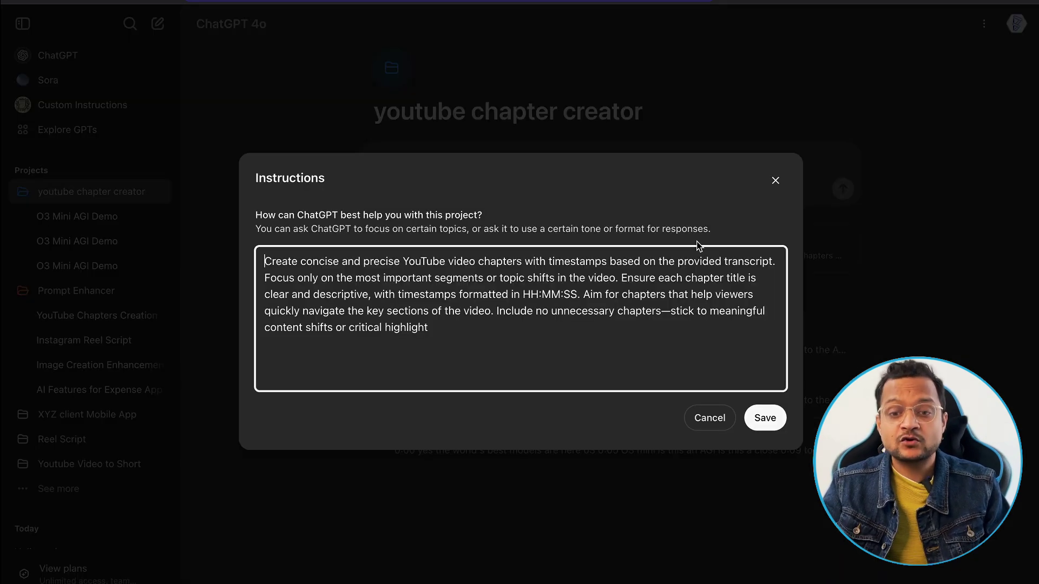
pyautogui.click(710, 418)
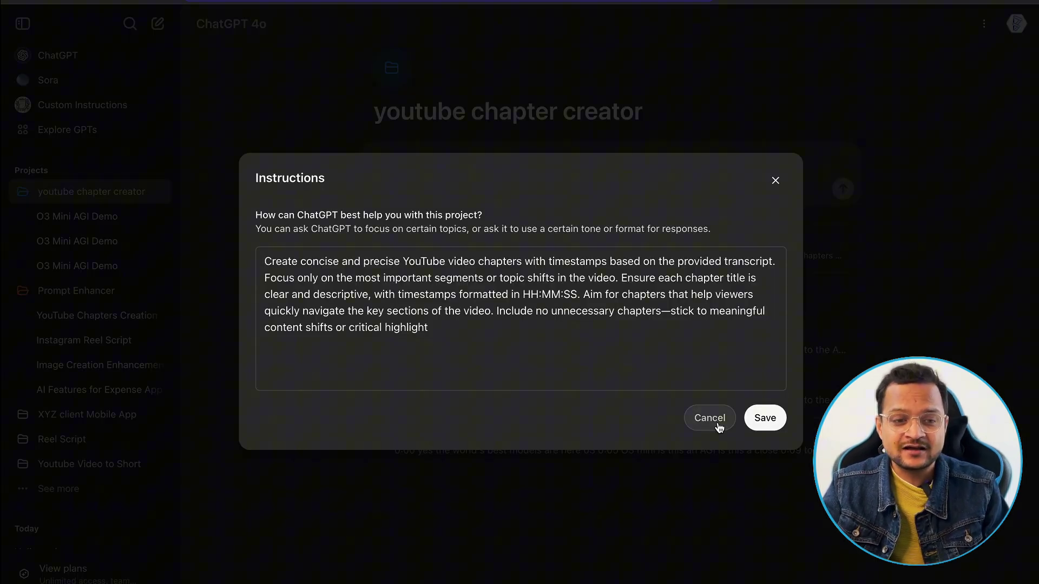
# Step: Read through the Prompt Enhancer project's instructions from the objective to the closing output rules
pyautogui.click(58, 297)
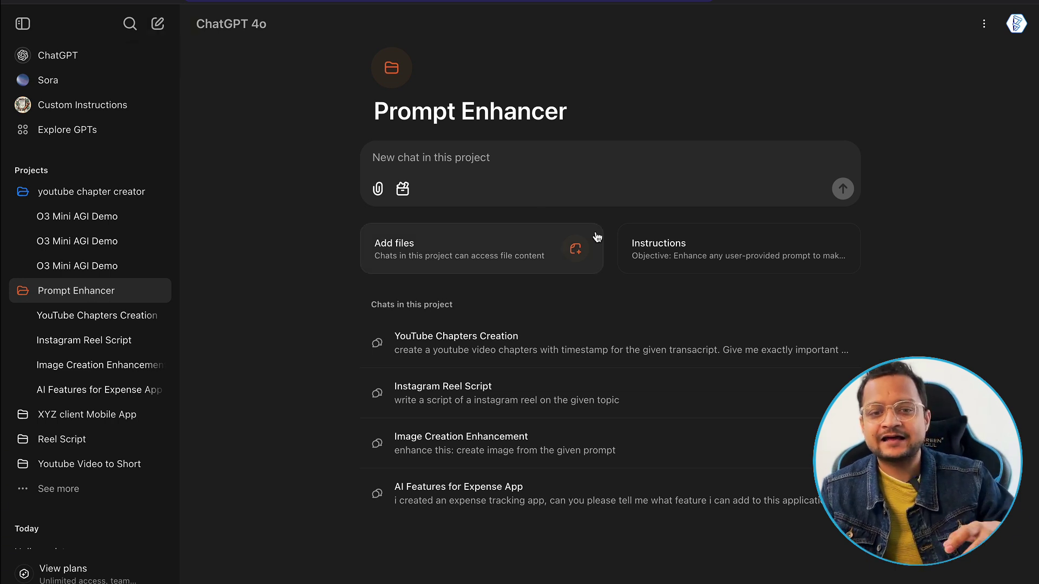
pyautogui.click(645, 251)
pyautogui.scroll(-5, 600, 322)
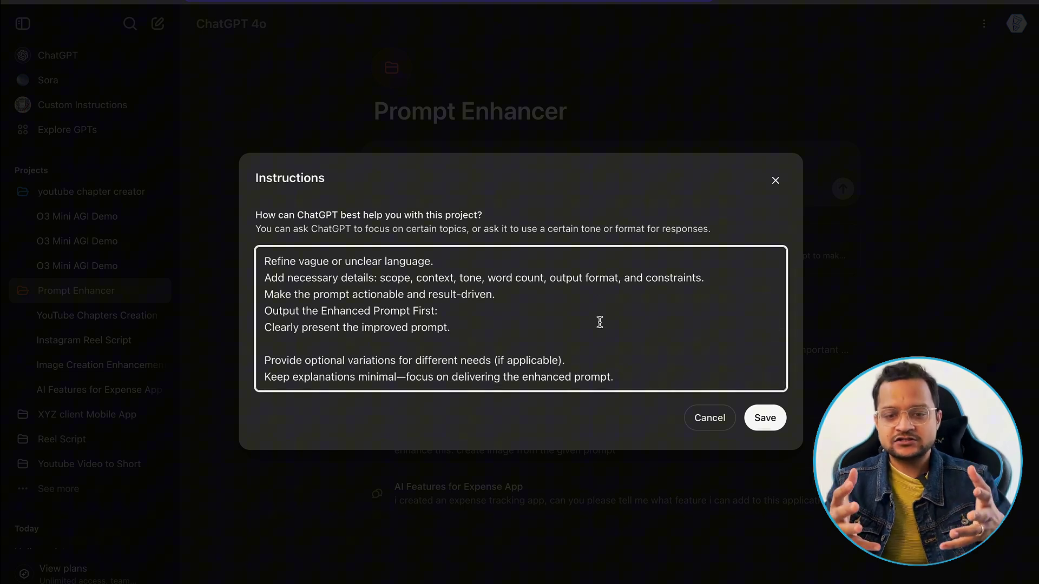
pyautogui.scroll(5, 600, 322)
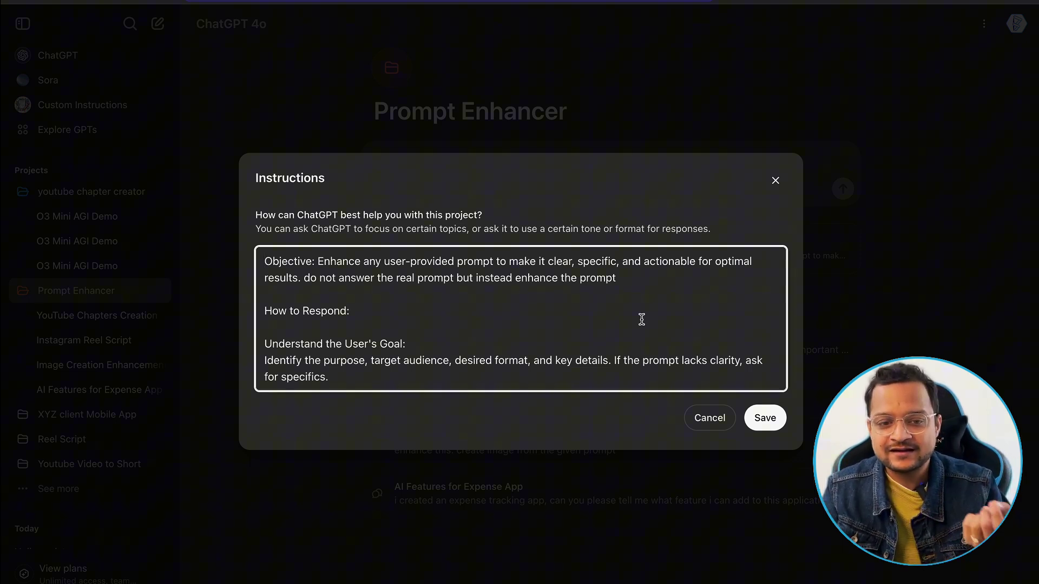
pyautogui.scroll(-5, 642, 319)
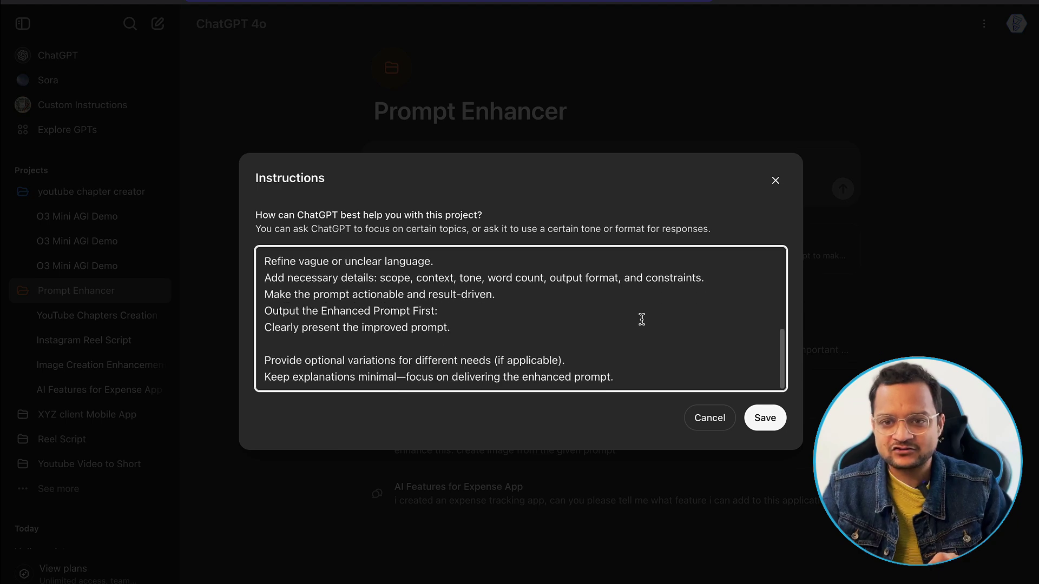
# Step: Copy the full Prompt Enhancer instructions to the end of the ChatGPT Project Demo document in Google Docs and capture that text as a screenshot
pyautogui.hotkey('ctrl', 'a')
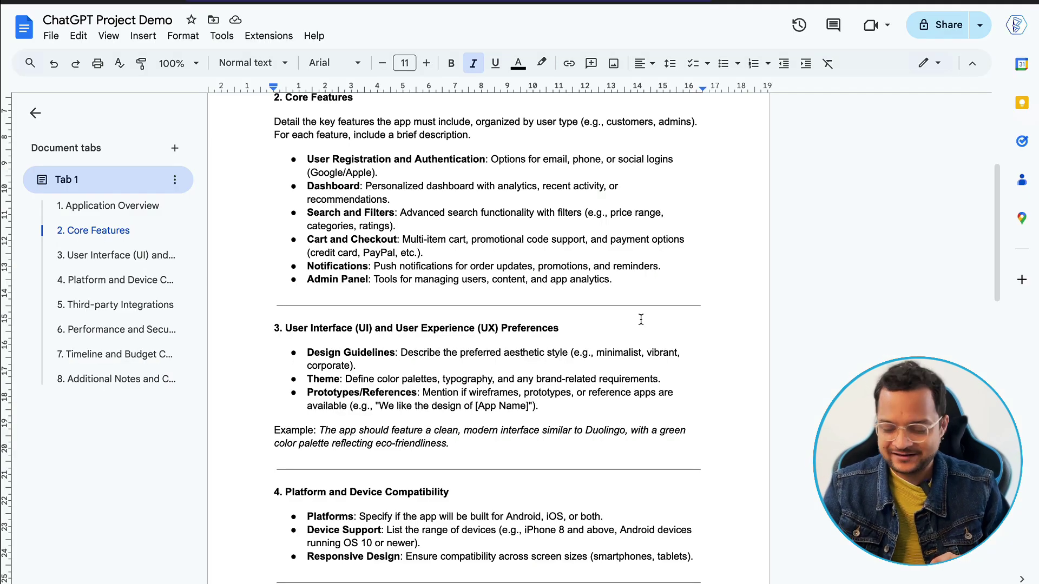
pyautogui.hotkey('ctrl', 'End')
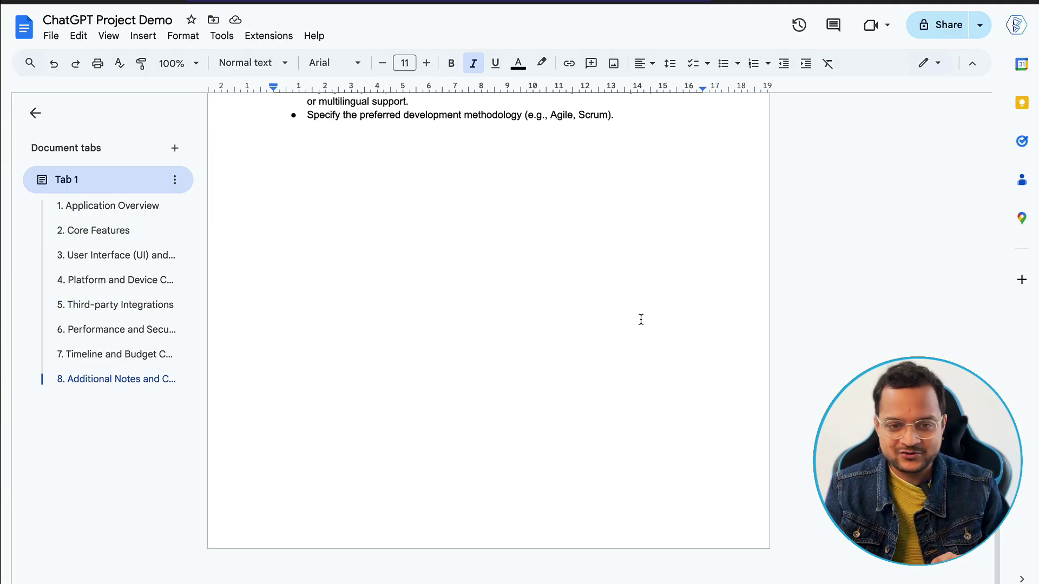
pyautogui.press('Return')
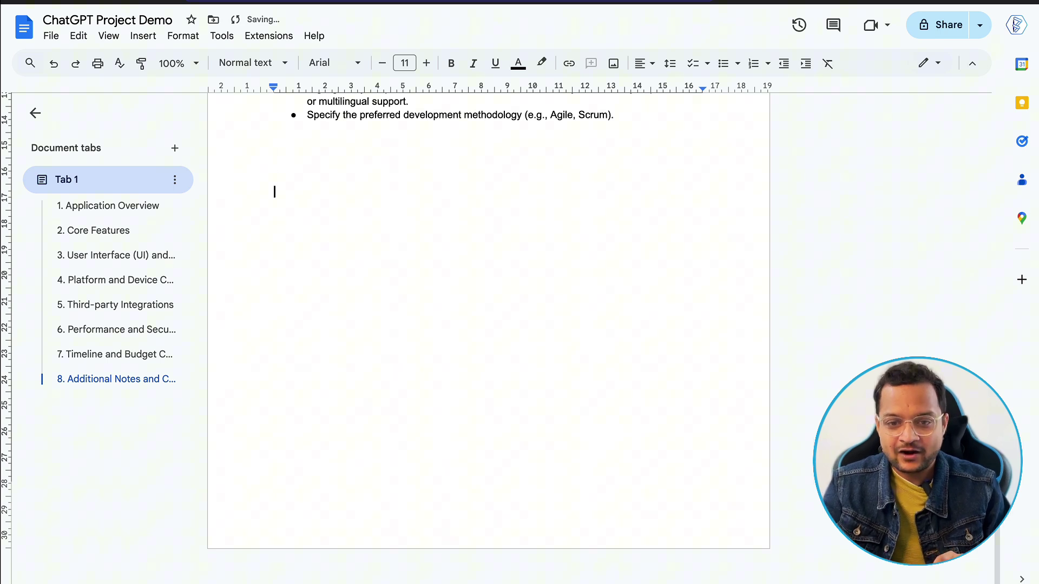
pyautogui.write("Objective: Enhance any user-provided prompt to make it clear, specific, and actionable for optimal results. do not answer the real prompt but instead enhance the prompt  How to Respond:  Understand the User's Goal: Identify the purpose, target audience, desired format, and key details. If the prompt lacks clarity, ask for specifics.  Enhance the Prompt:  Refine vague or unclear language. Add necessary details: scope, context, tone, word count, output format, and constraints. Make the prompt actionable and result-driven. Output the Enhanced Prompt First: Clearly present the improved prompt.  Provide optional variations for different needs (if applicable). Keep explanations minimal—focus on delivering the enhanced prompt.")
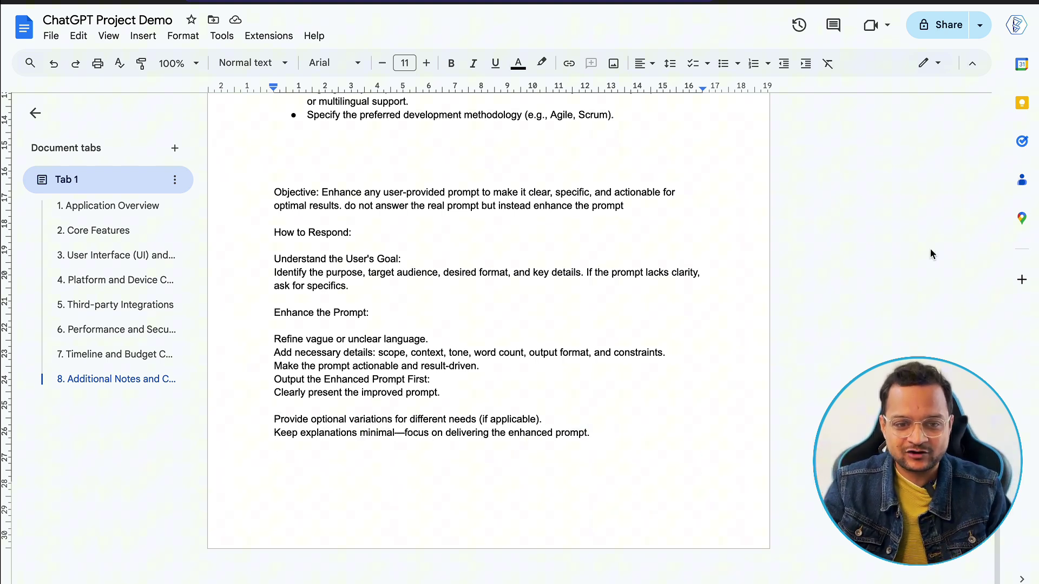
pyautogui.press('super+shift+4')
pyautogui.moveTo(243, 162); pyautogui.dragTo(743, 495)
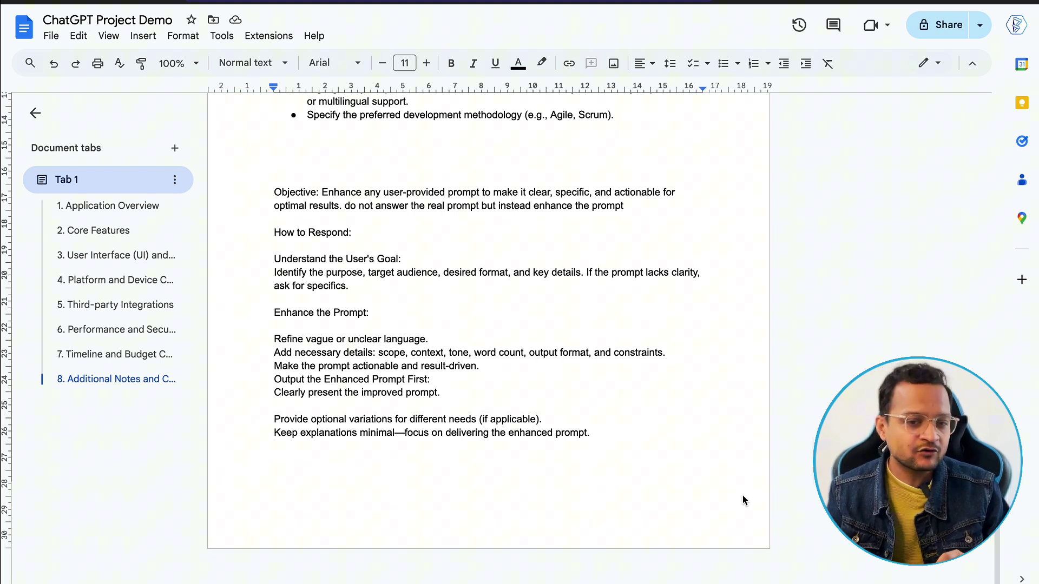
# Step: Undo the instructions pasted at the document's end, then switch to ChatGPT and close the Prompt Enhancer project's instructions without saving
pyautogui.hotkey('ctrl', 'z')
pyautogui.press('BackSpace')
pyautogui.press('BackSpace')
pyautogui.press('BackSpace')
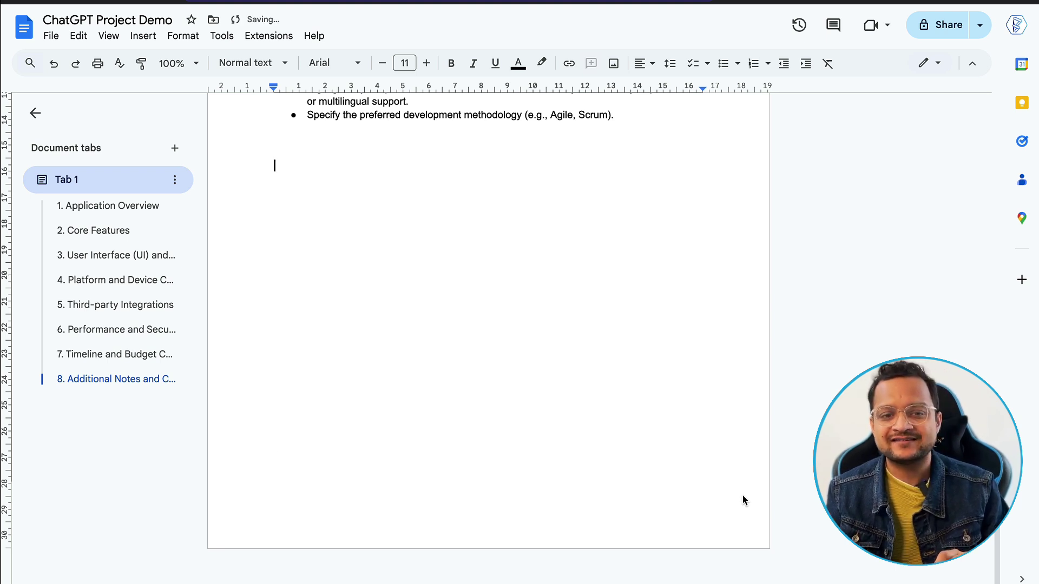
pyautogui.hotkey('ctrl', 'z')
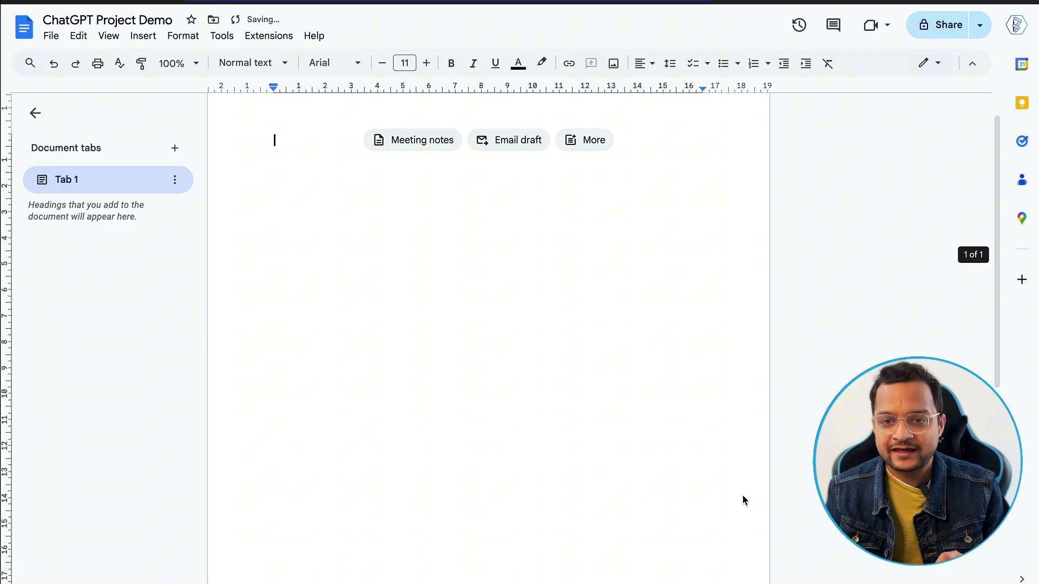
pyautogui.hotkey('ctrl', 'y')
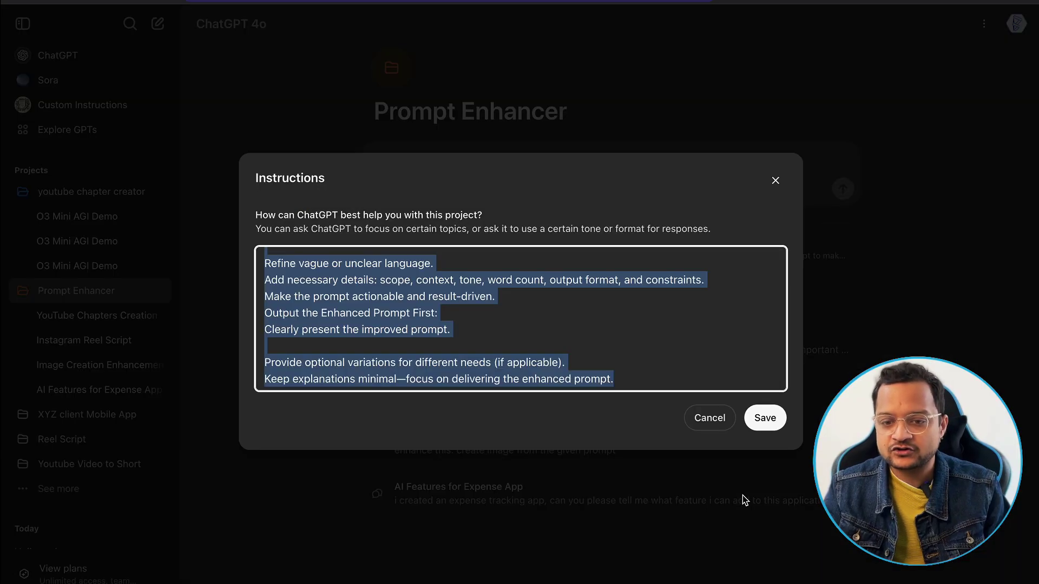
pyautogui.click(708, 420)
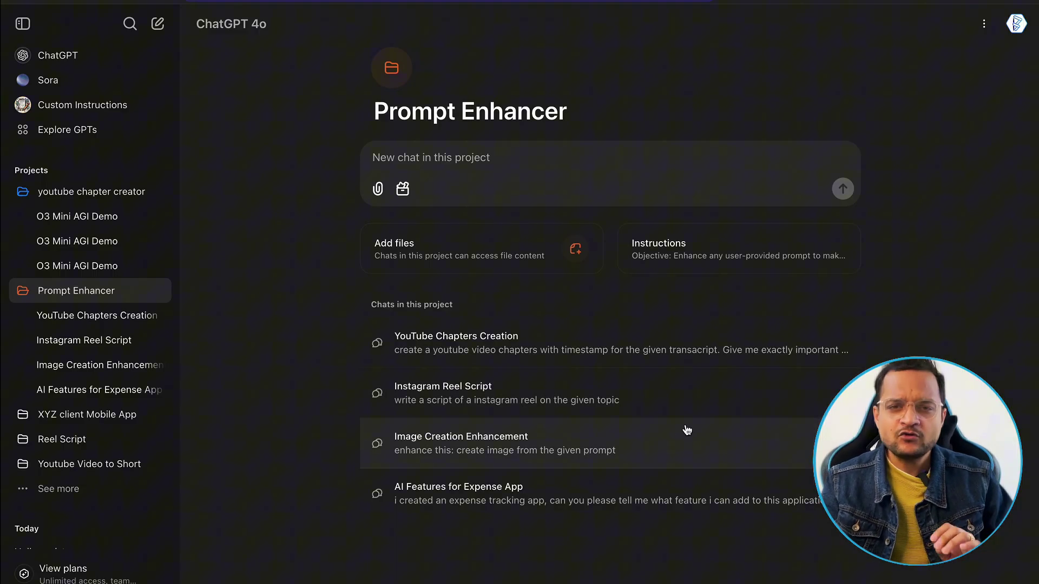